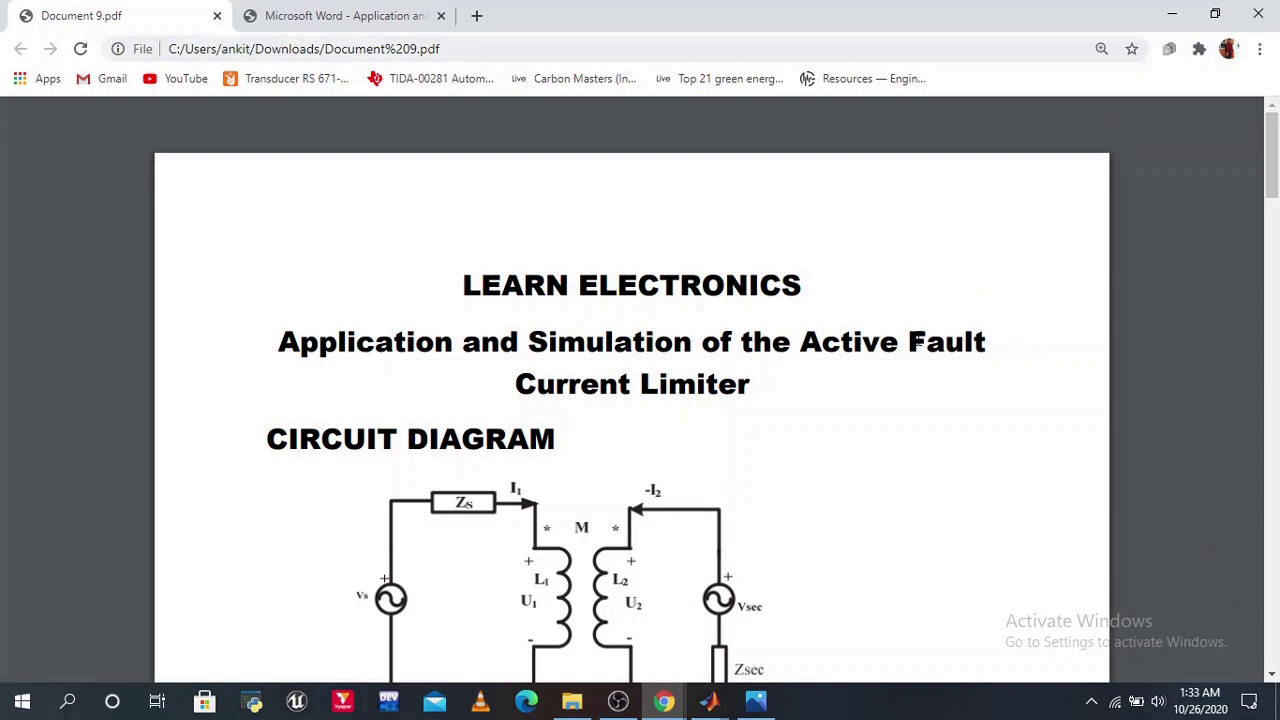
# Step: Read Document 9.pdf from the circuit diagram and PARAMETERS list to the derived values: 50 Hz, L1=L2=20 mH, M=19.6 mH
pyautogui.scroll(-2, 916, 340)
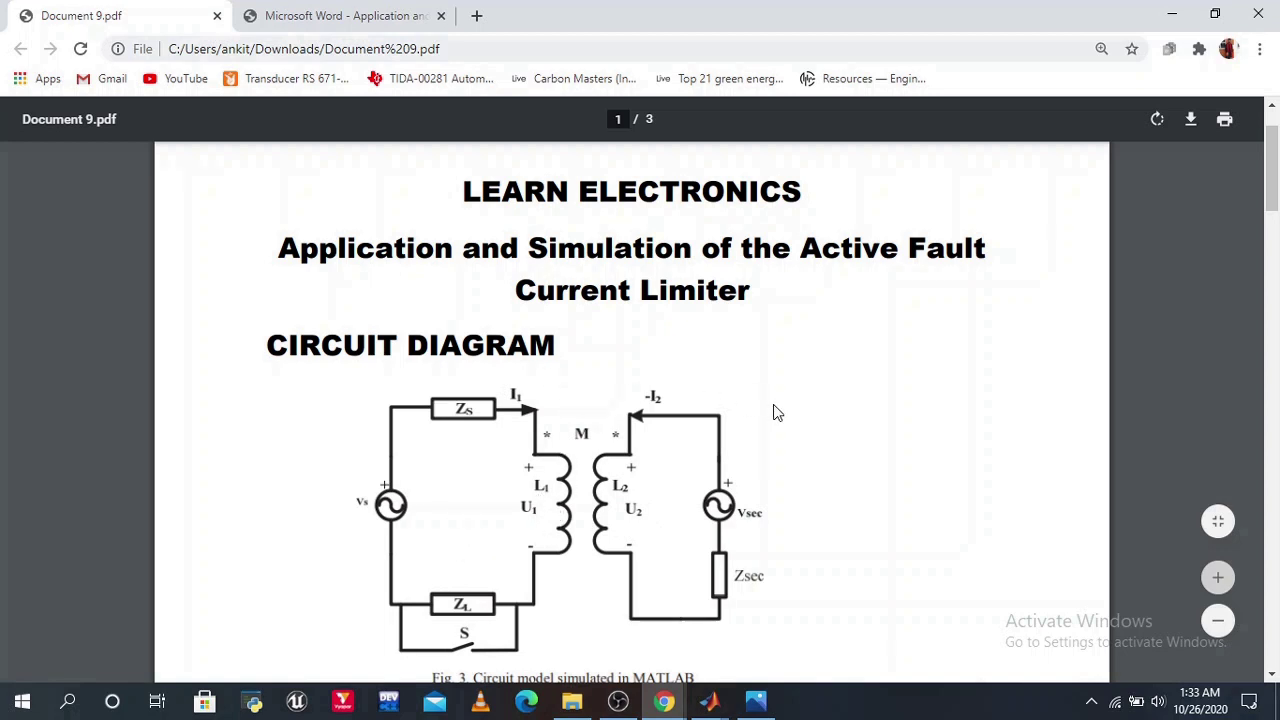
pyautogui.scroll(-1, 778, 412)
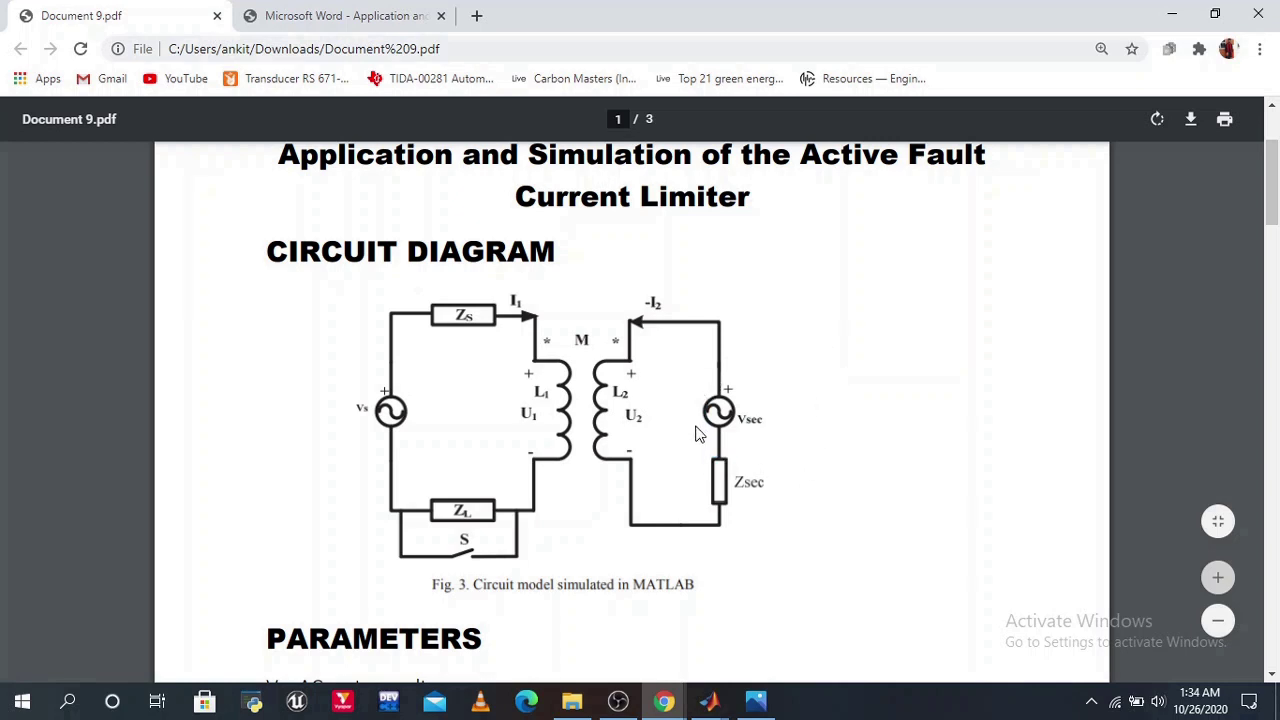
pyautogui.scroll(-1, 678, 381)
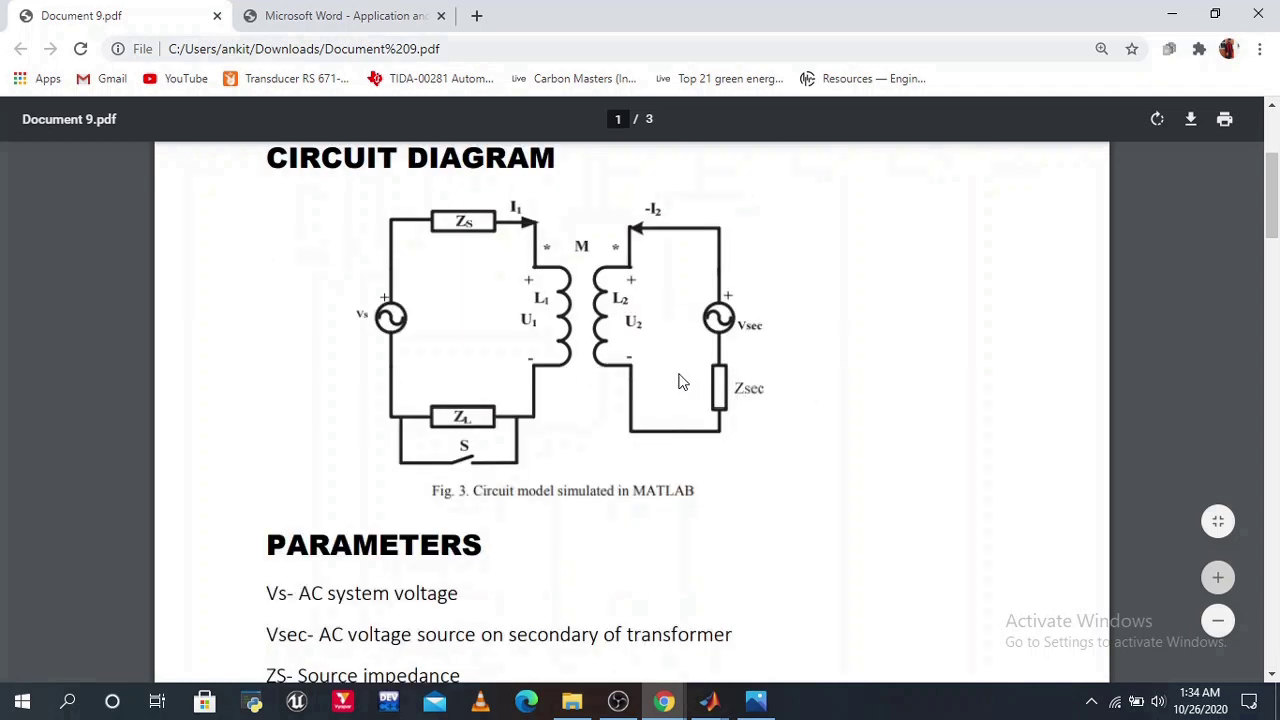
pyautogui.scroll(-1, 681, 377)
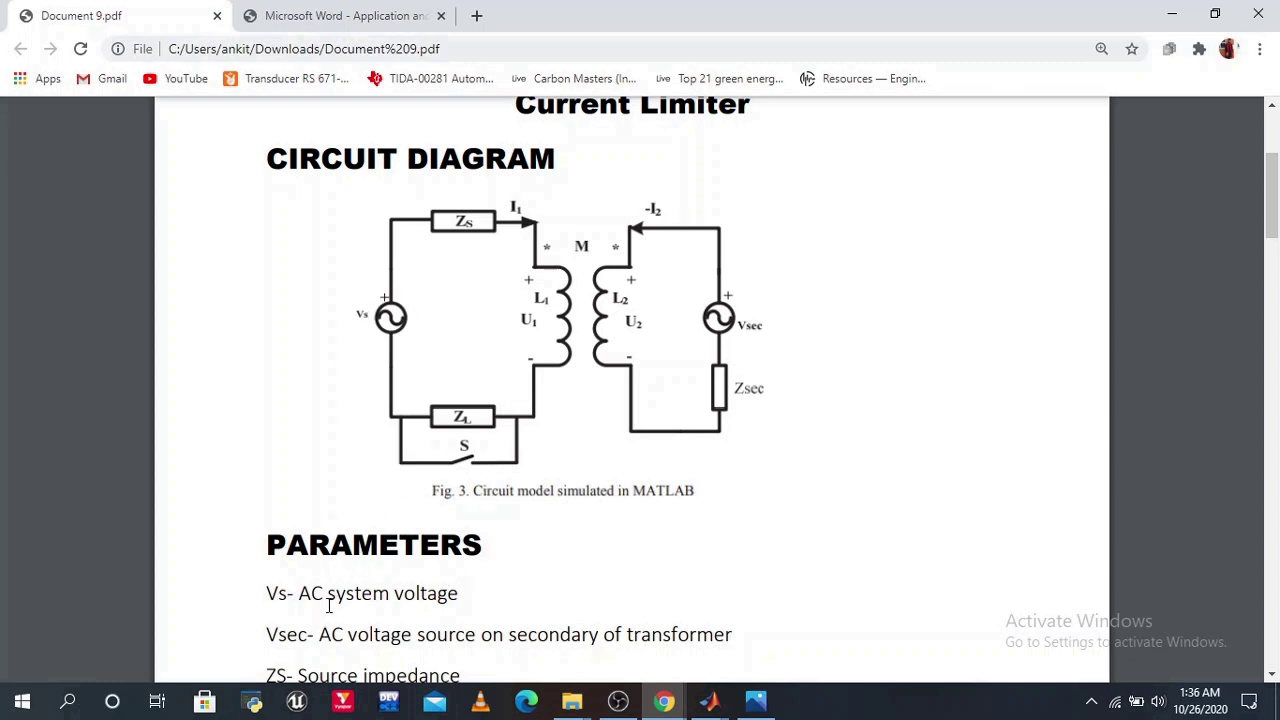
pyautogui.scroll(-1, 328, 612)
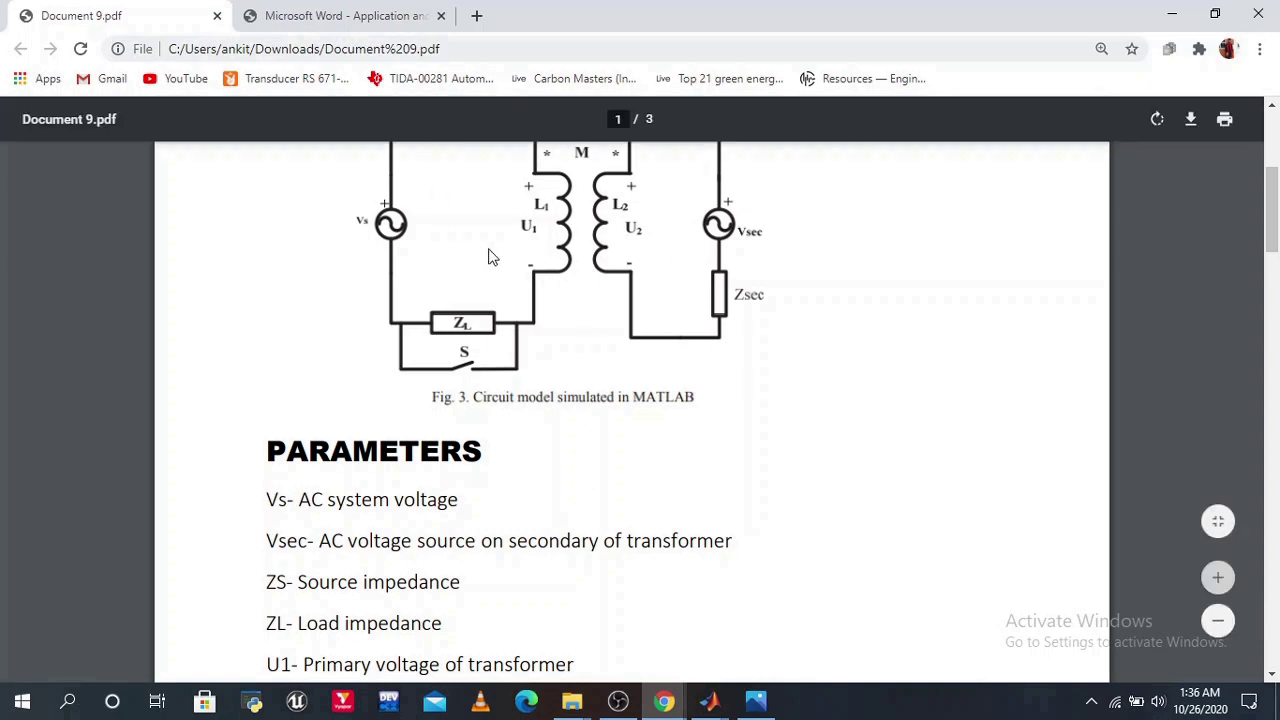
pyautogui.scroll(1, 488, 257)
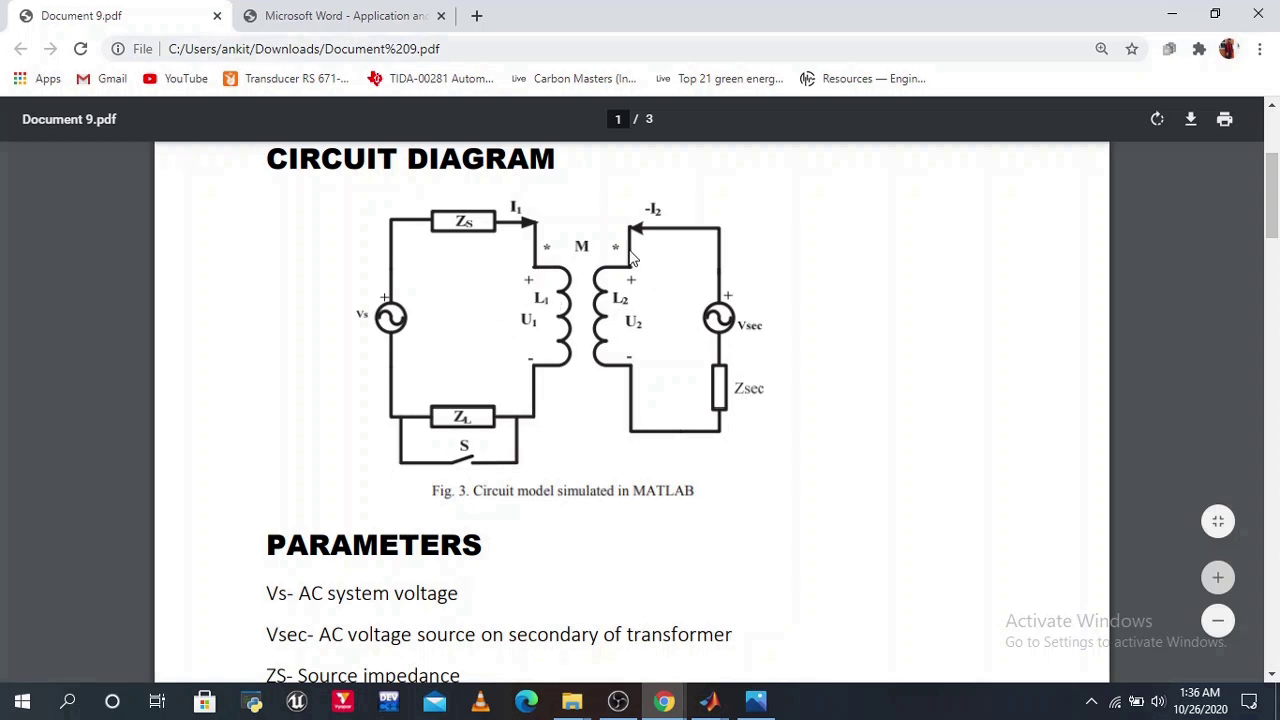
pyautogui.scroll(-1, 640, 333)
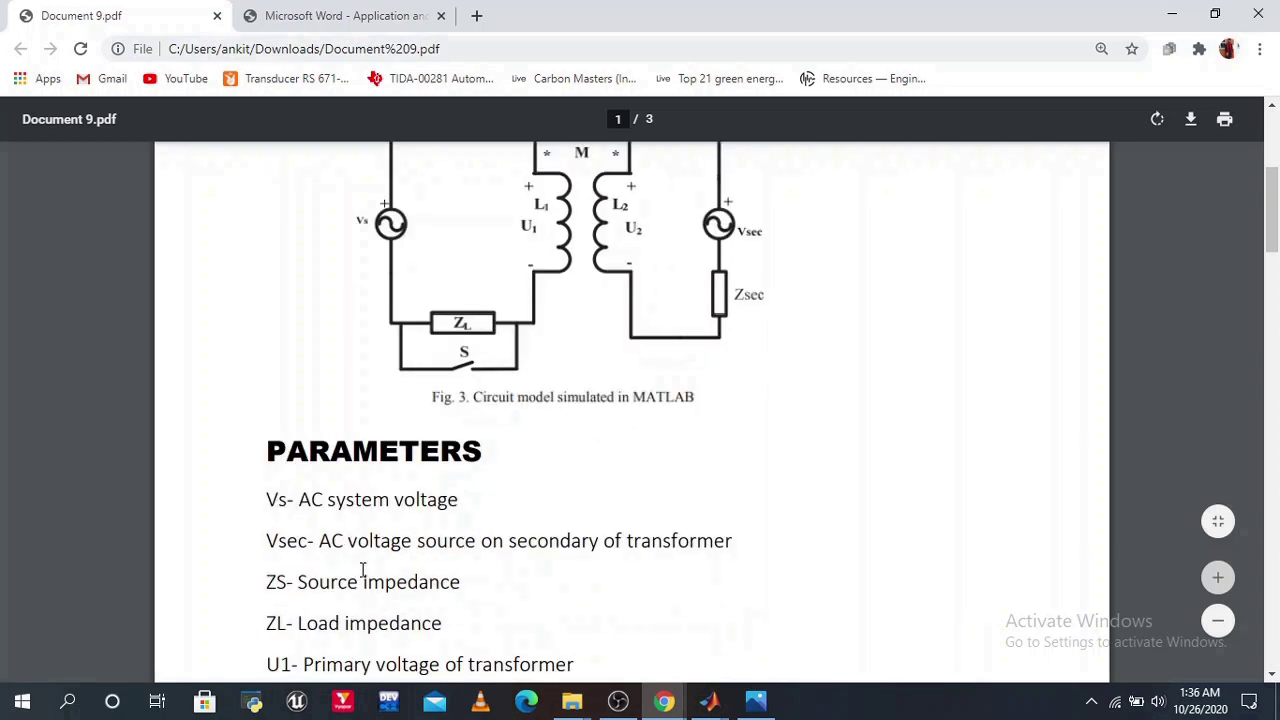
pyautogui.scroll(1, 500, 370)
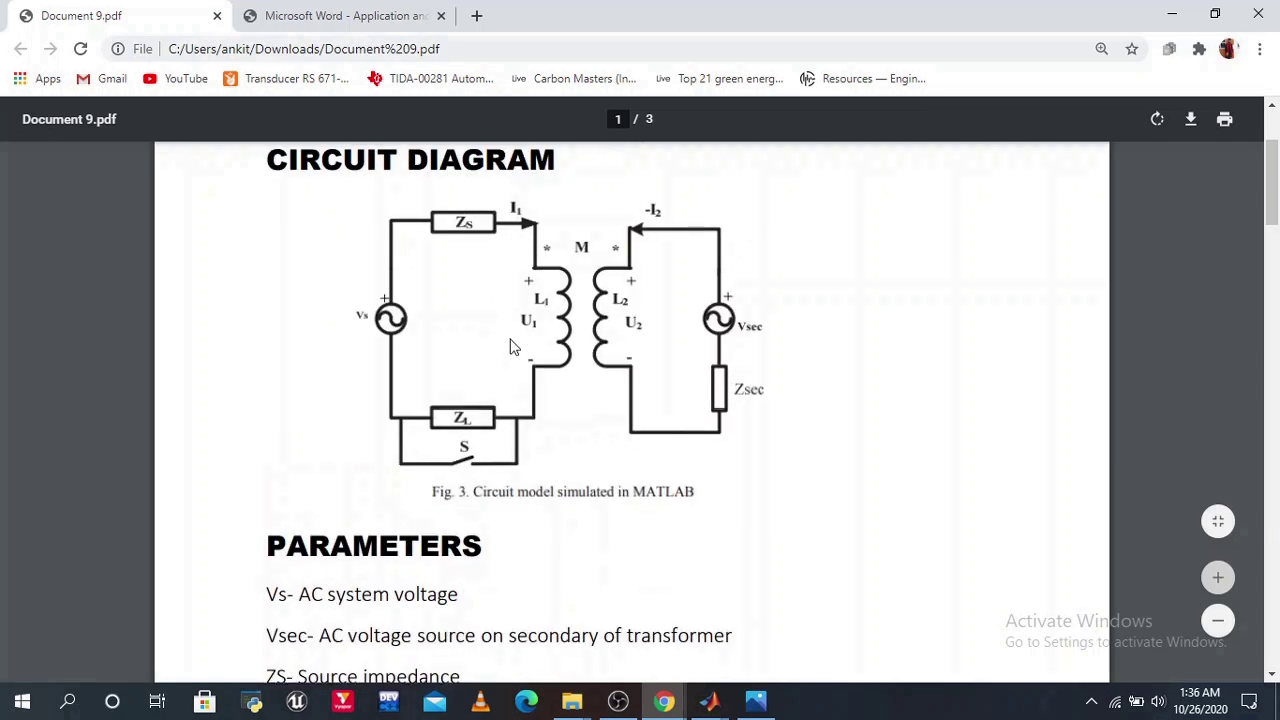
pyautogui.scroll(1, 509, 344)
pyautogui.scroll(-5, 508, 346)
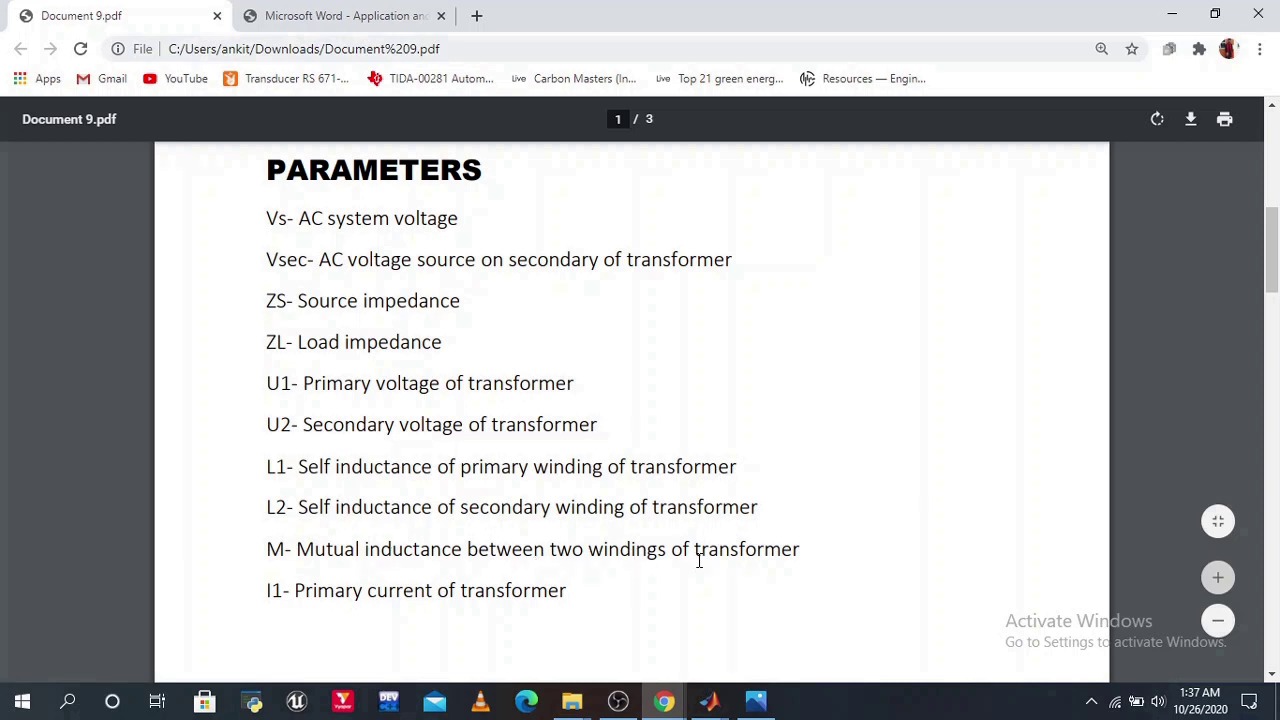
pyautogui.scroll(3, 697, 558)
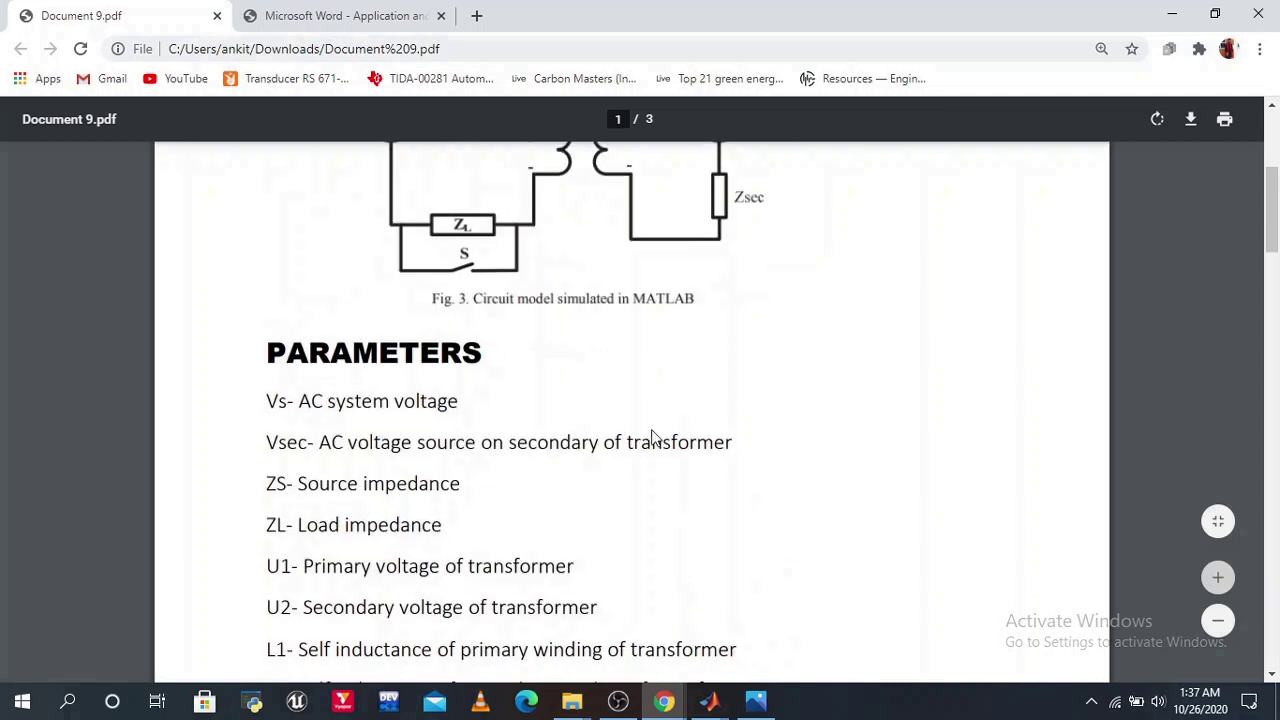
pyautogui.scroll(1, 622, 392)
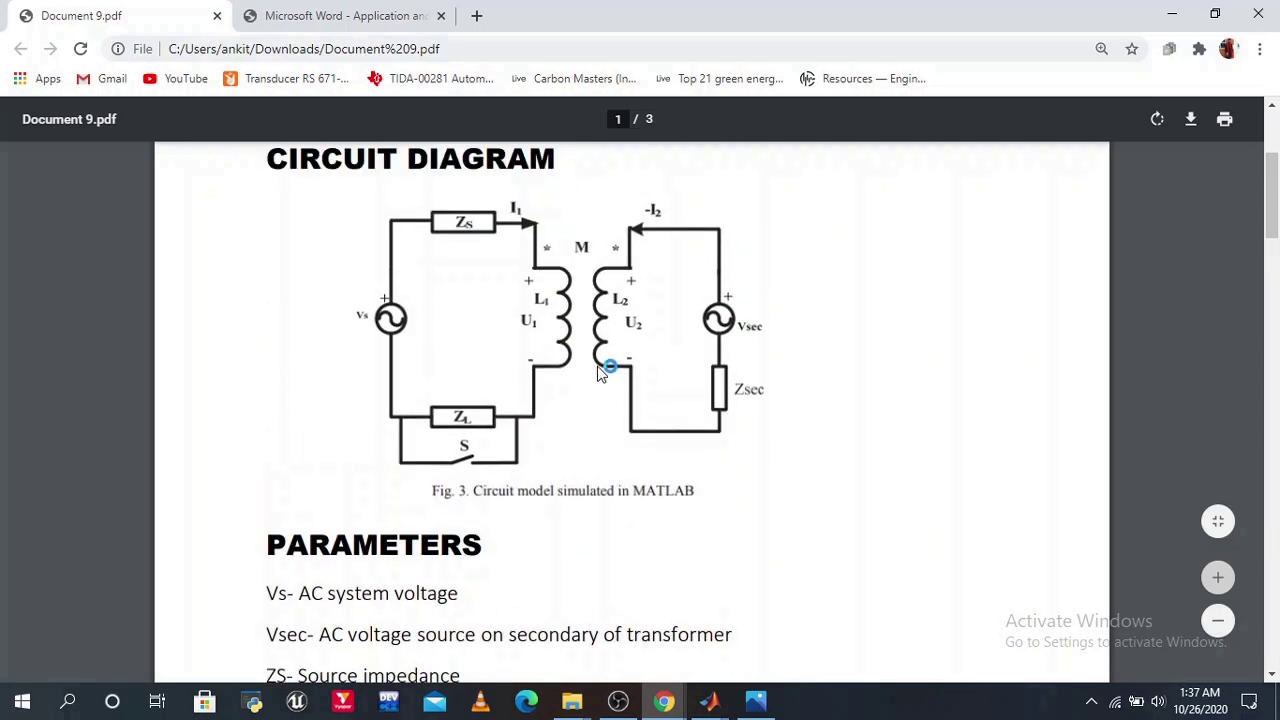
pyautogui.scroll(-6, 600, 372)
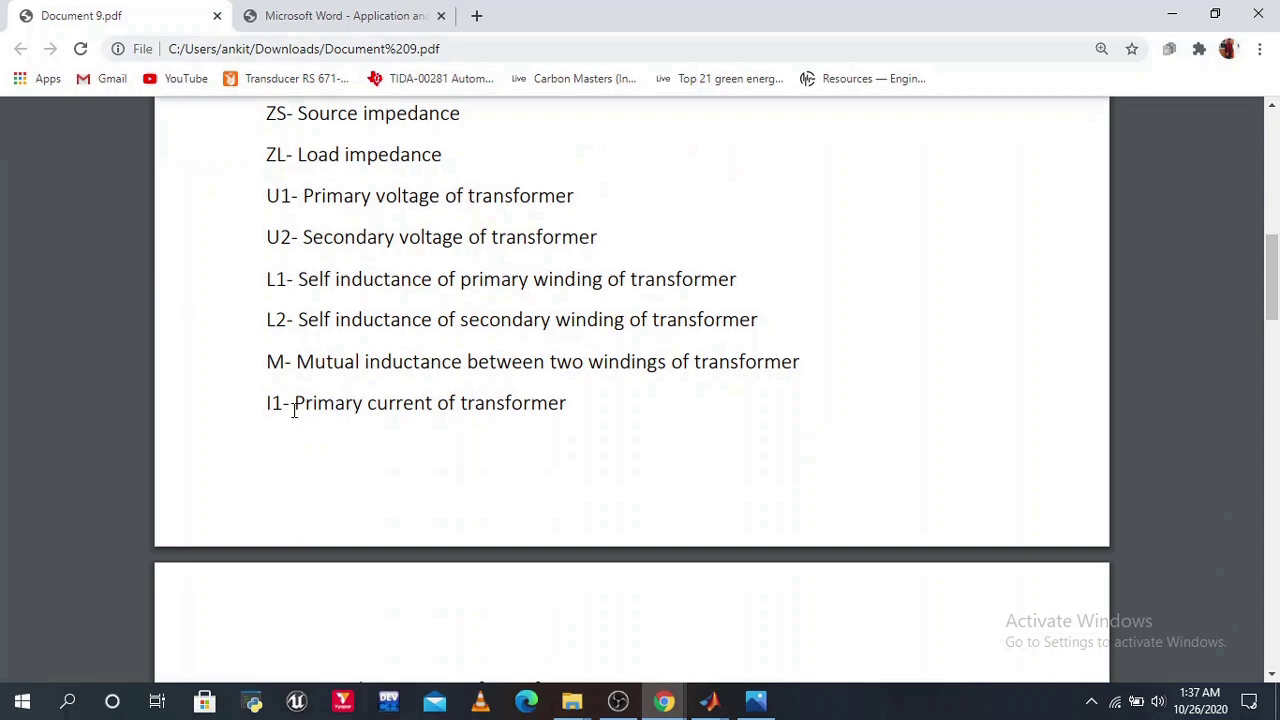
pyautogui.scroll(-5, 294, 410)
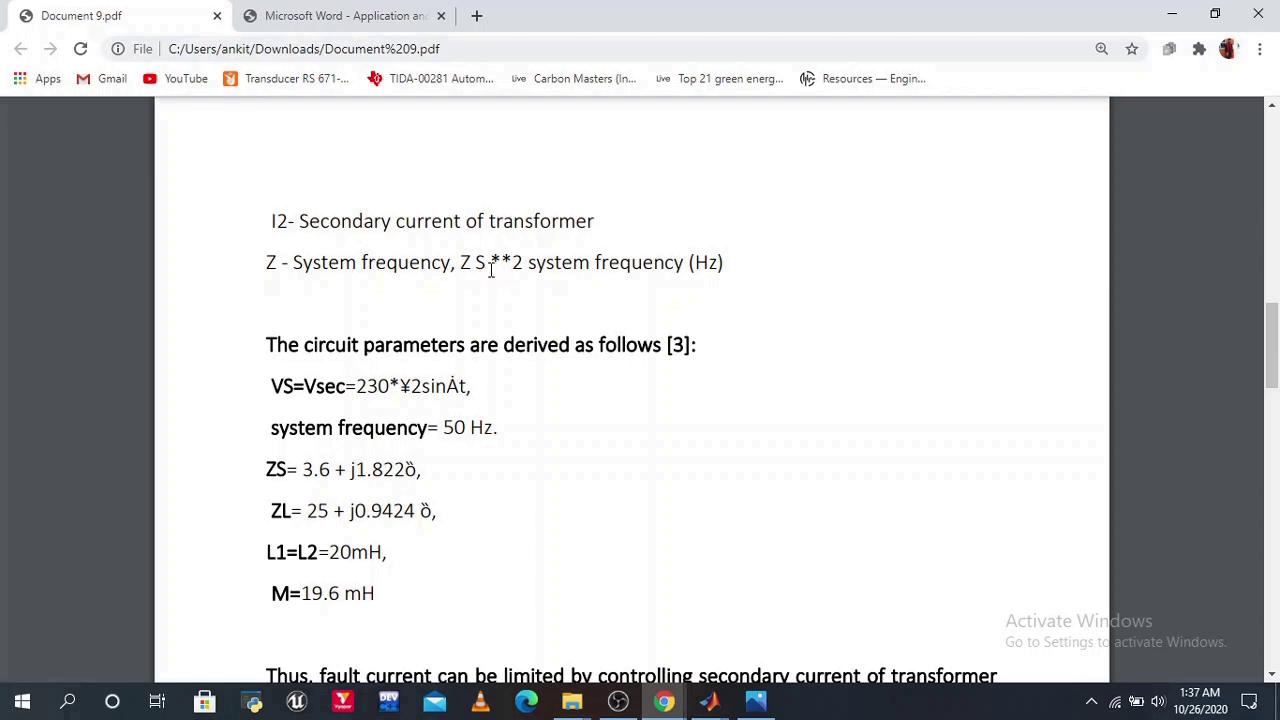
# Step: Compare Document 9.pdf with the original fault current limiter paper, then re-check its circuit diagram
pyautogui.hotkey('ctrl', 'Tab')
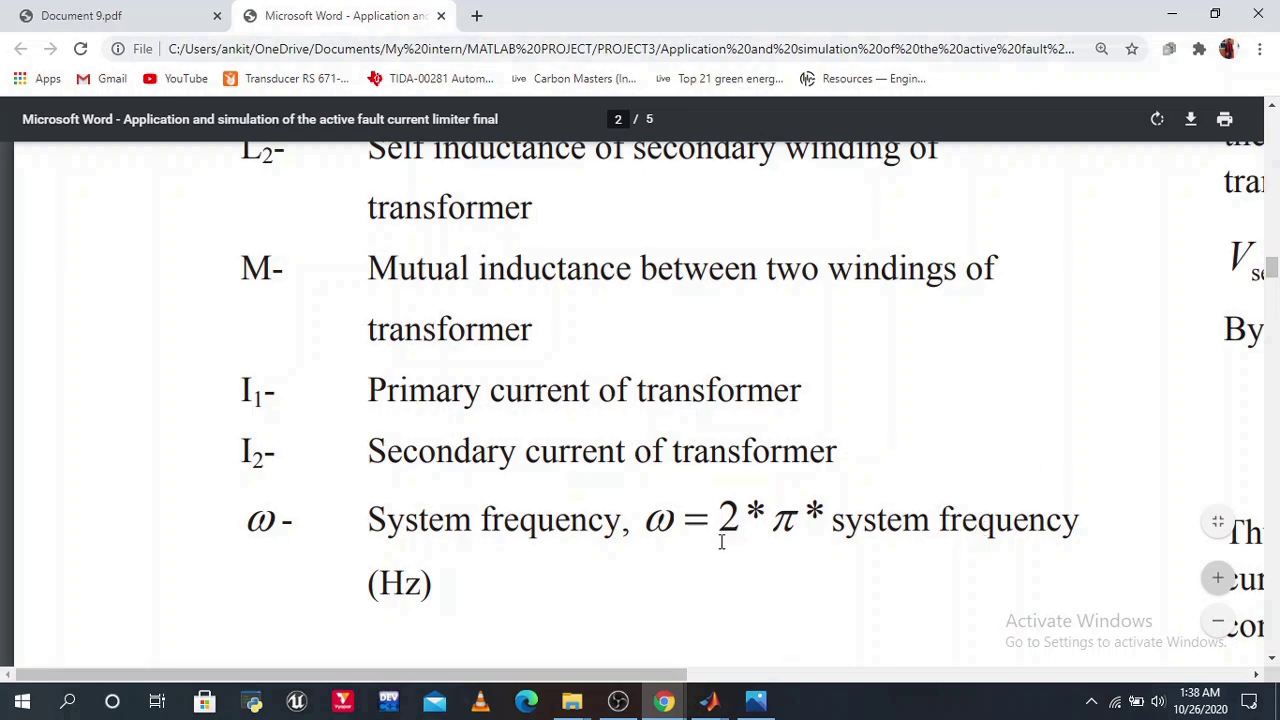
pyautogui.hotkey('ctrl', 'Tab')
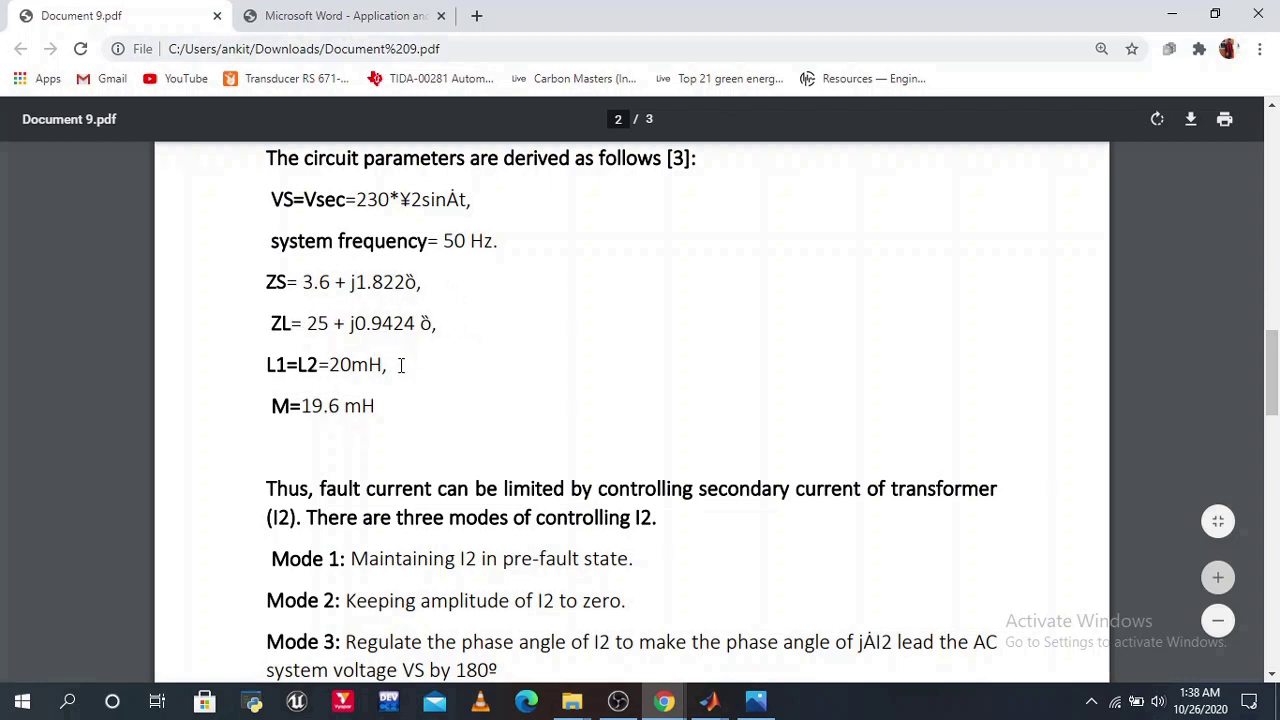
pyautogui.scroll(5, 390, 362)
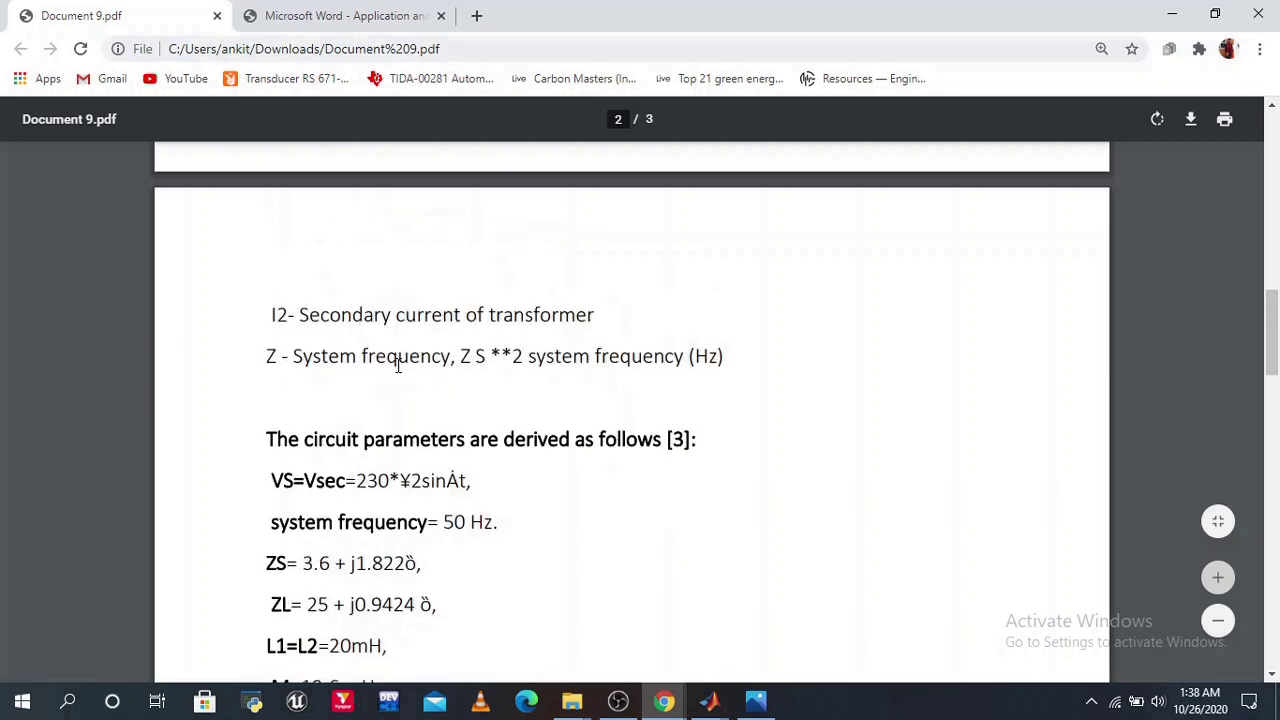
pyautogui.scroll(5, 378, 358)
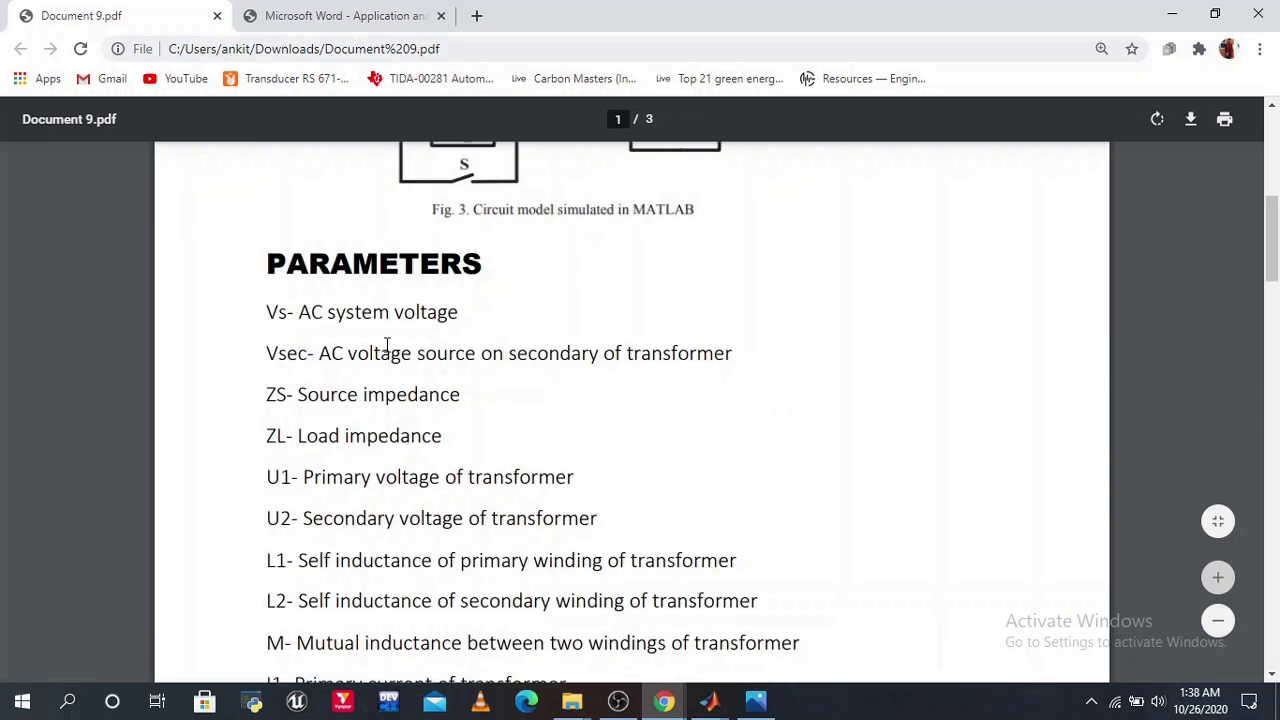
pyautogui.scroll(-4, 386, 347)
pyautogui.scroll(4, 386, 345)
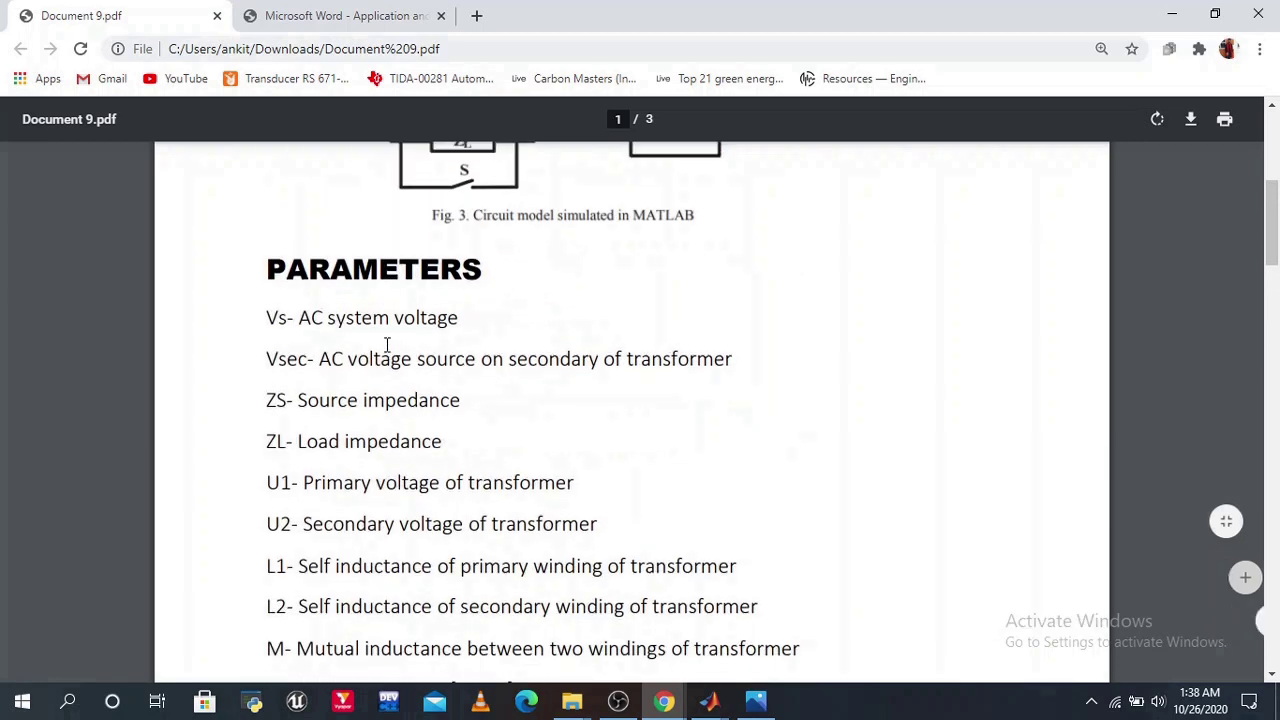
pyautogui.scroll(1, 386, 347)
pyautogui.scroll(1, 404, 340)
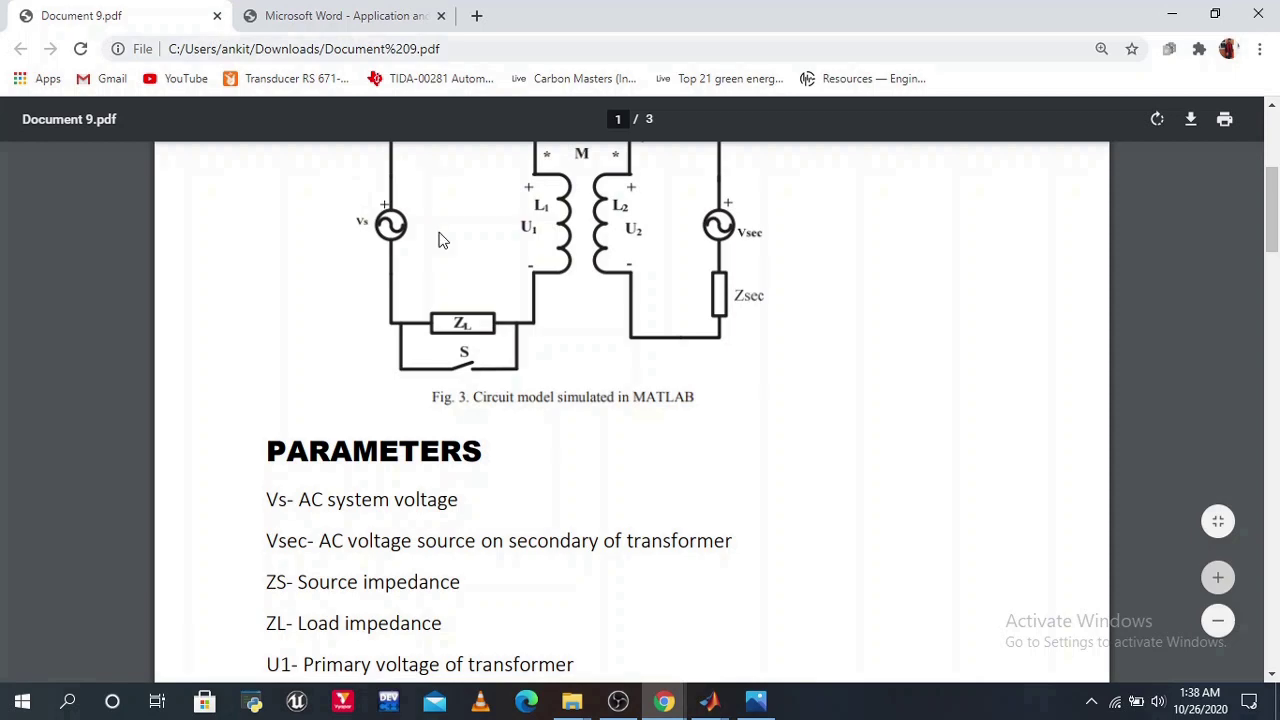
pyautogui.scroll(1, 460, 268)
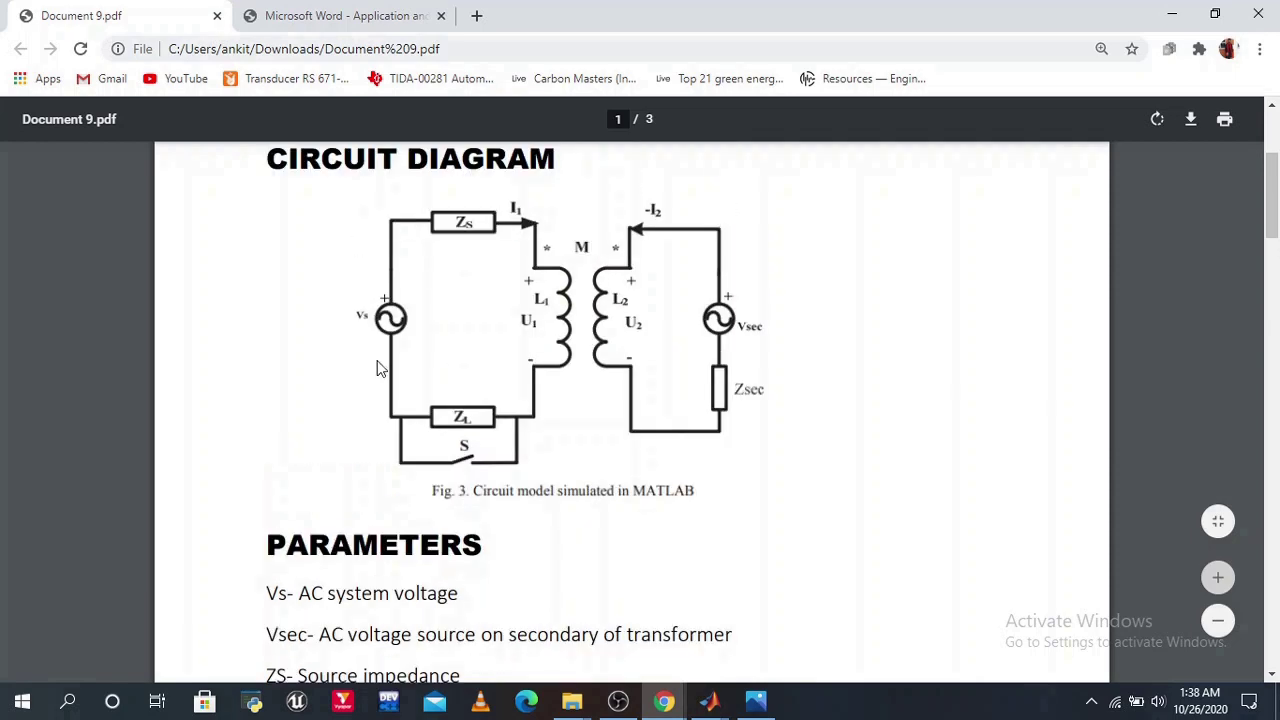
pyautogui.scroll(-6, 408, 363)
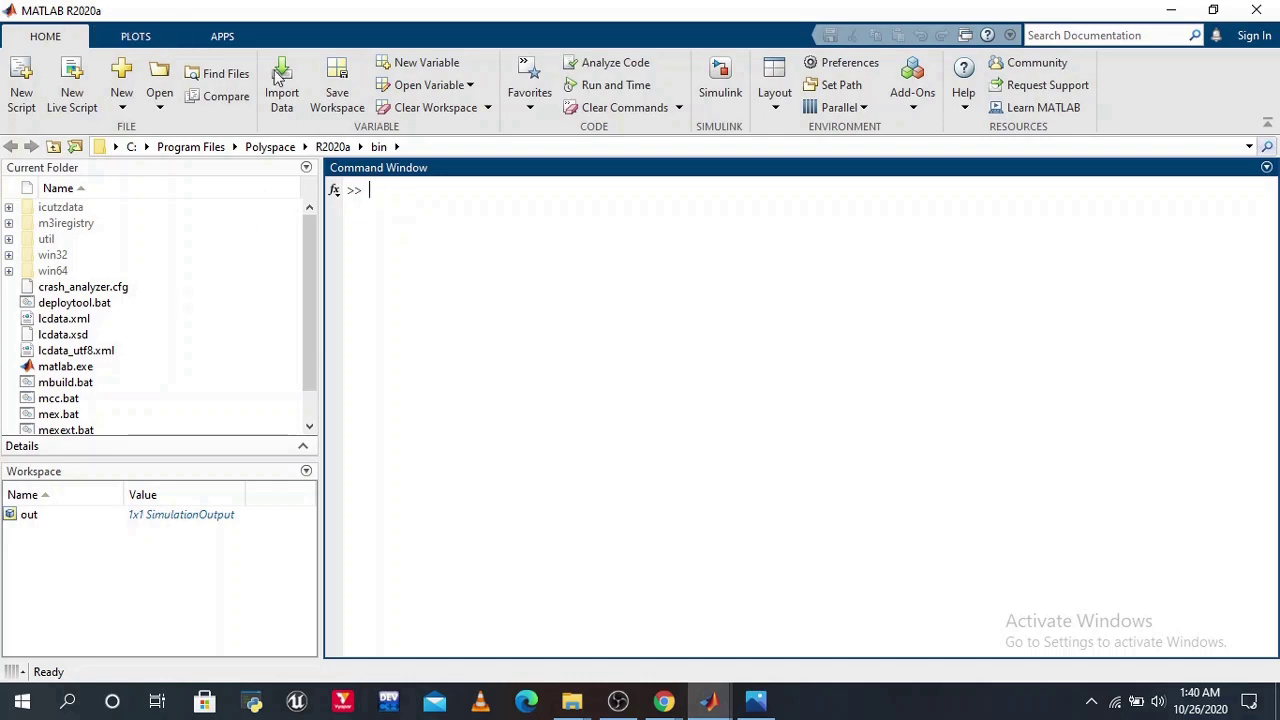
# Step: Create a blank Simulink model from the Start Page and open the Library Browser
pyautogui.click(730, 95)
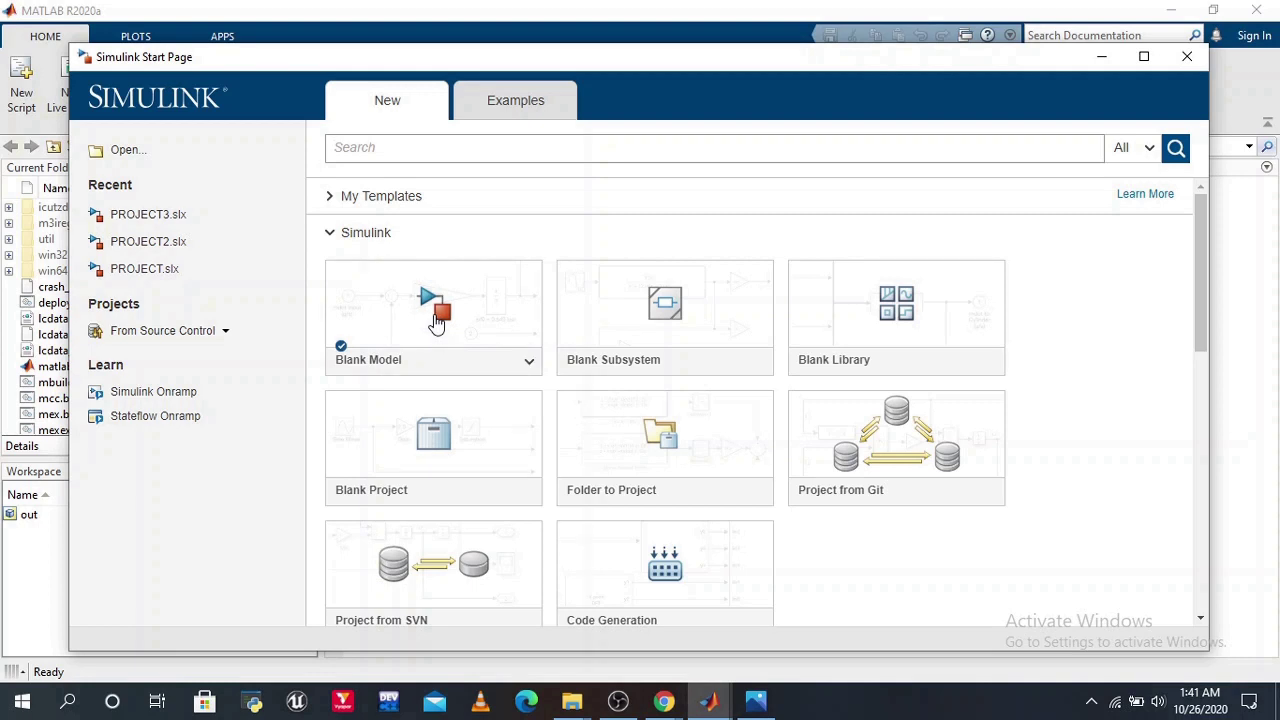
pyautogui.moveTo(445, 313)
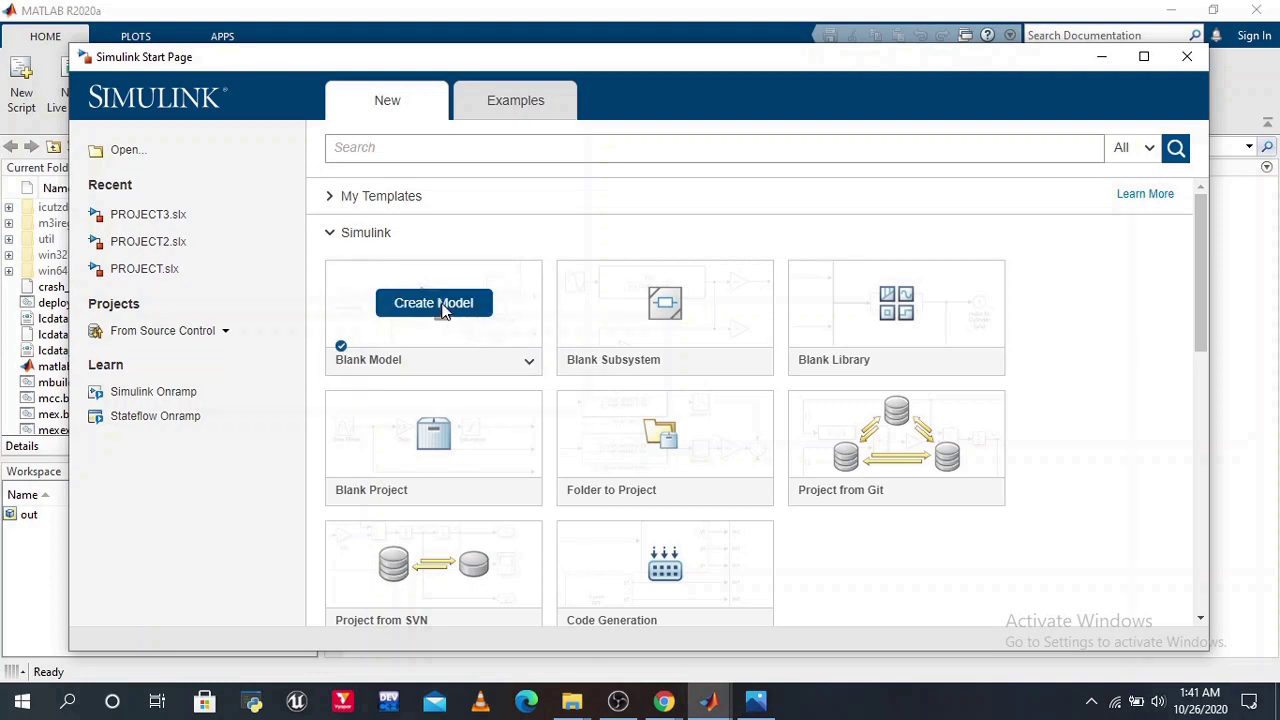
pyautogui.click(445, 313)
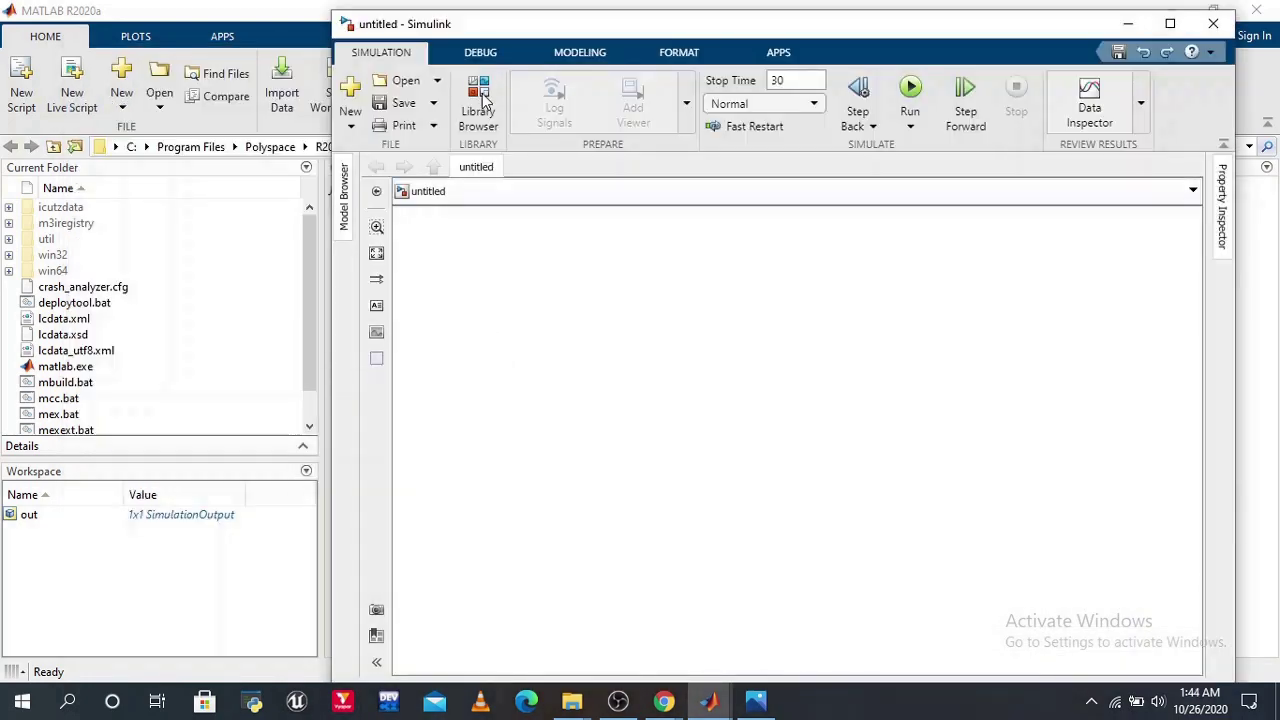
pyautogui.click(478, 100)
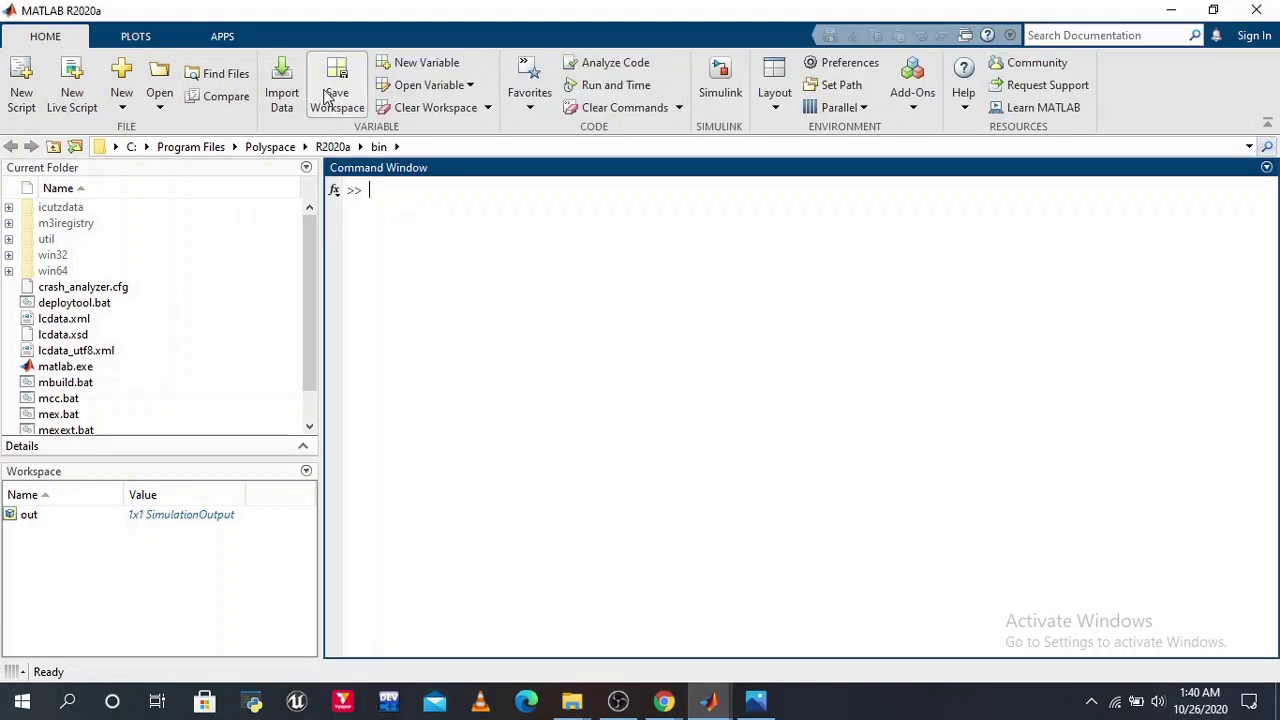
pyautogui.click(730, 92)
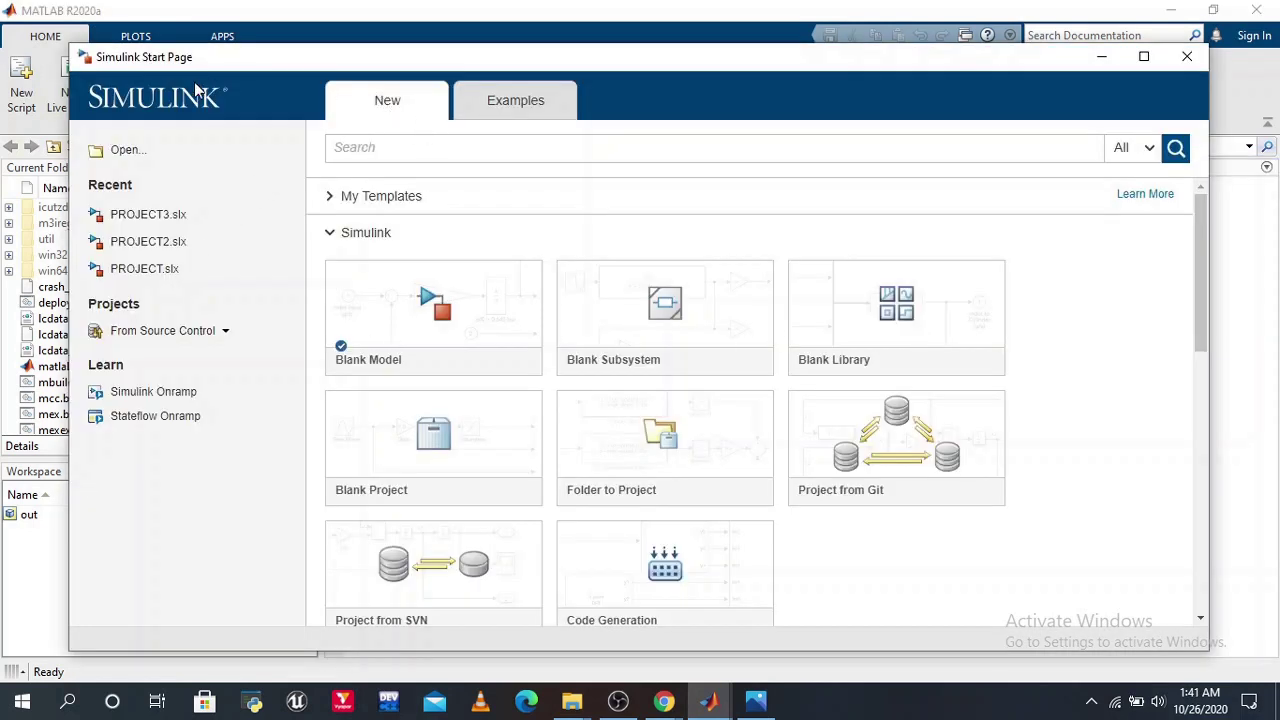
pyautogui.click(437, 322)
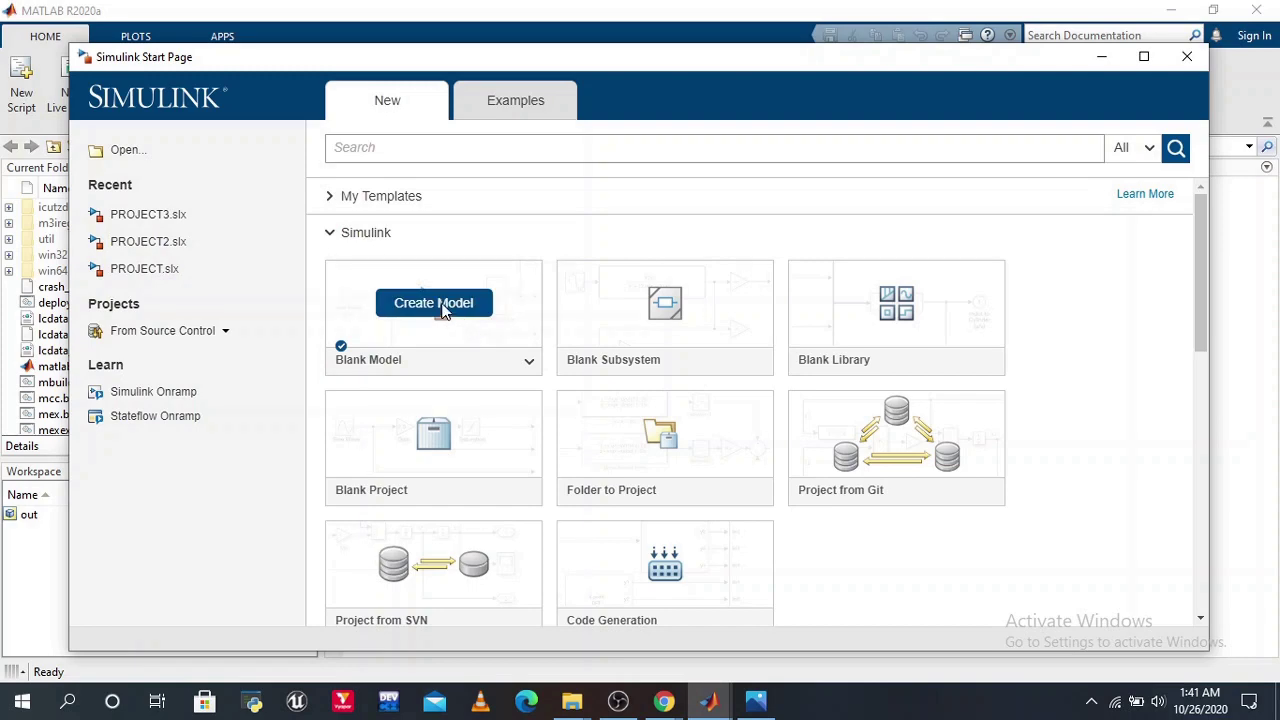
pyautogui.click(443, 308)
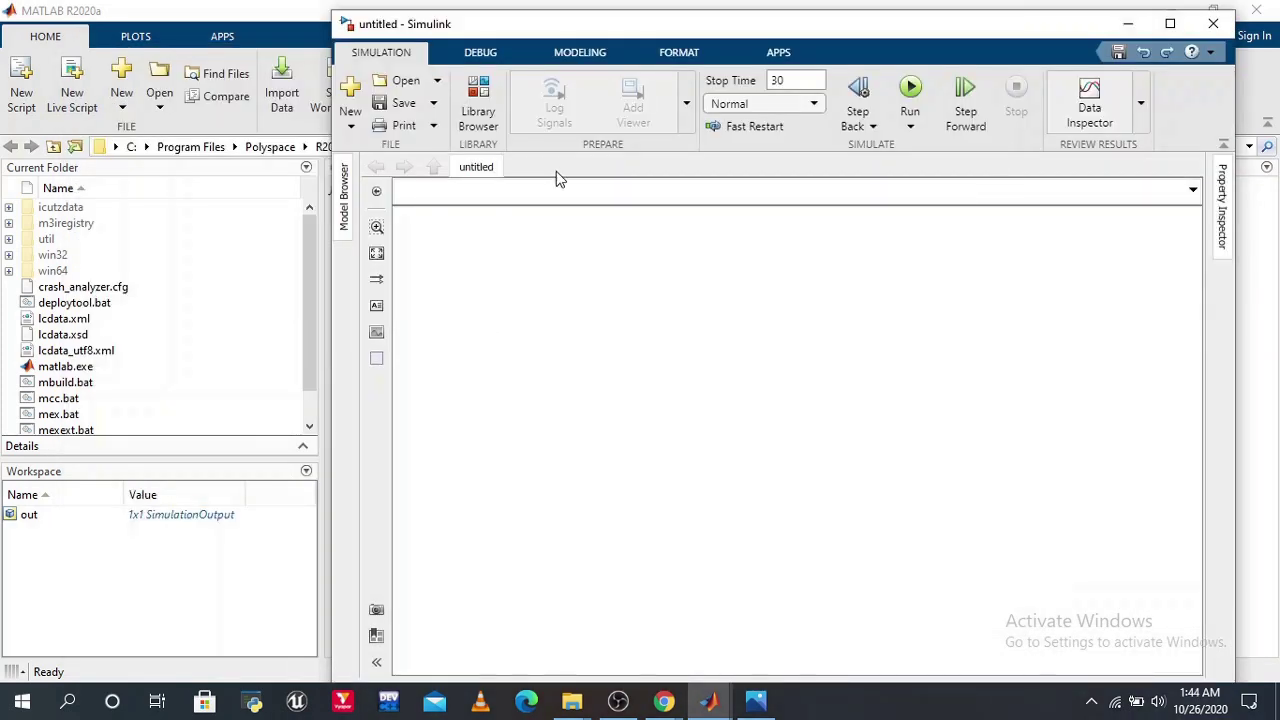
pyautogui.click(479, 97)
# Step: Expand Simscape > Electrical in the Library Browser tree
pyautogui.click(245, 62)
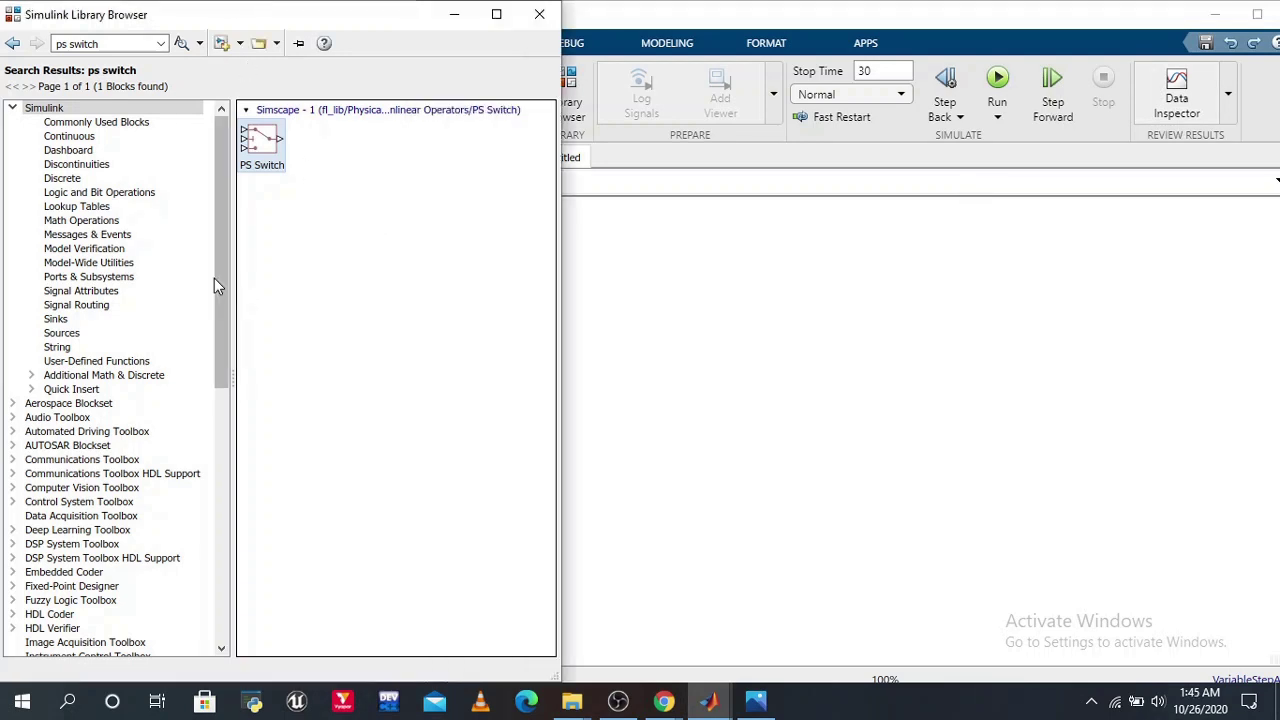
pyautogui.click(161, 44)
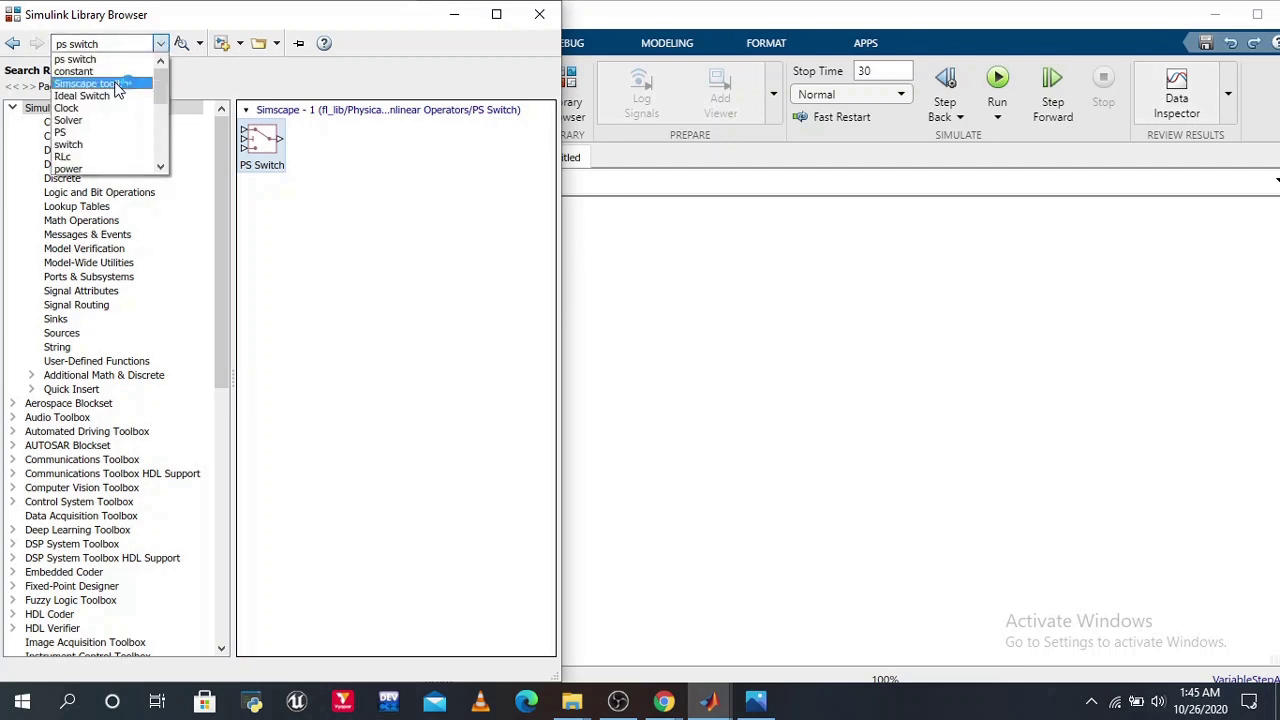
pyautogui.click(224, 282)
pyautogui.moveTo(224, 282); pyautogui.dragTo(209, 532)
pyautogui.click(13, 390)
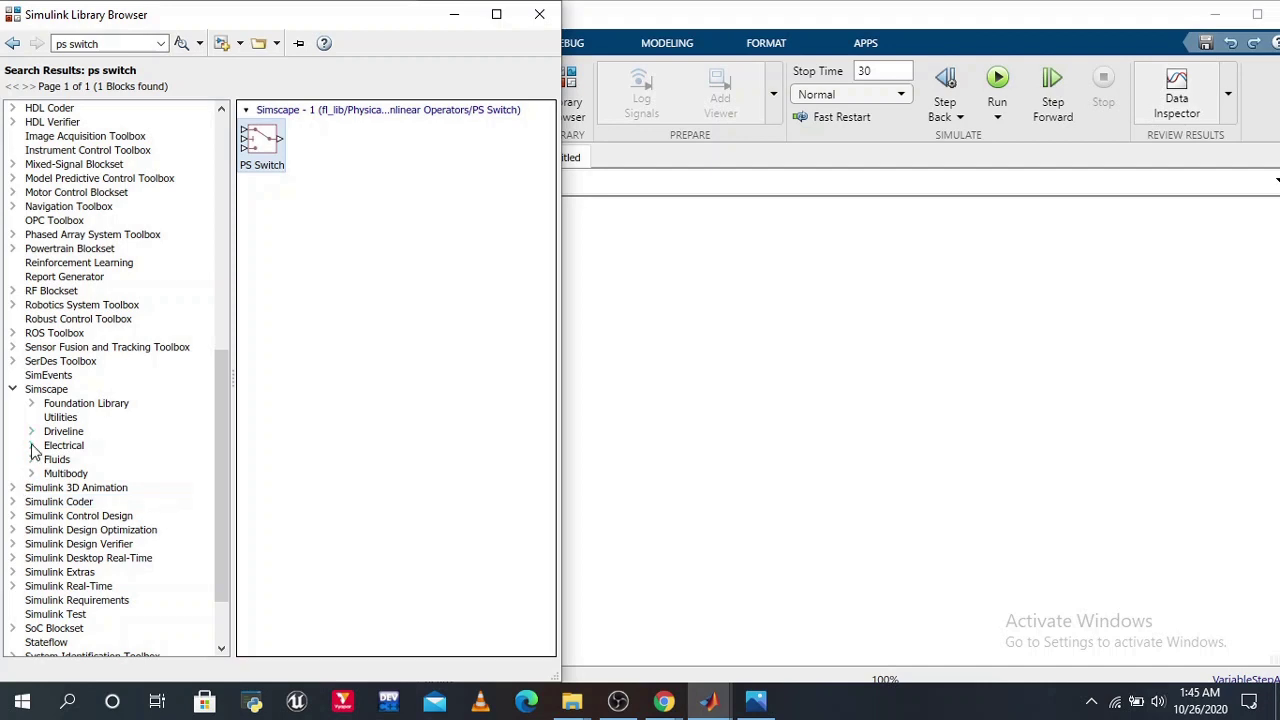
pyautogui.click(31, 445)
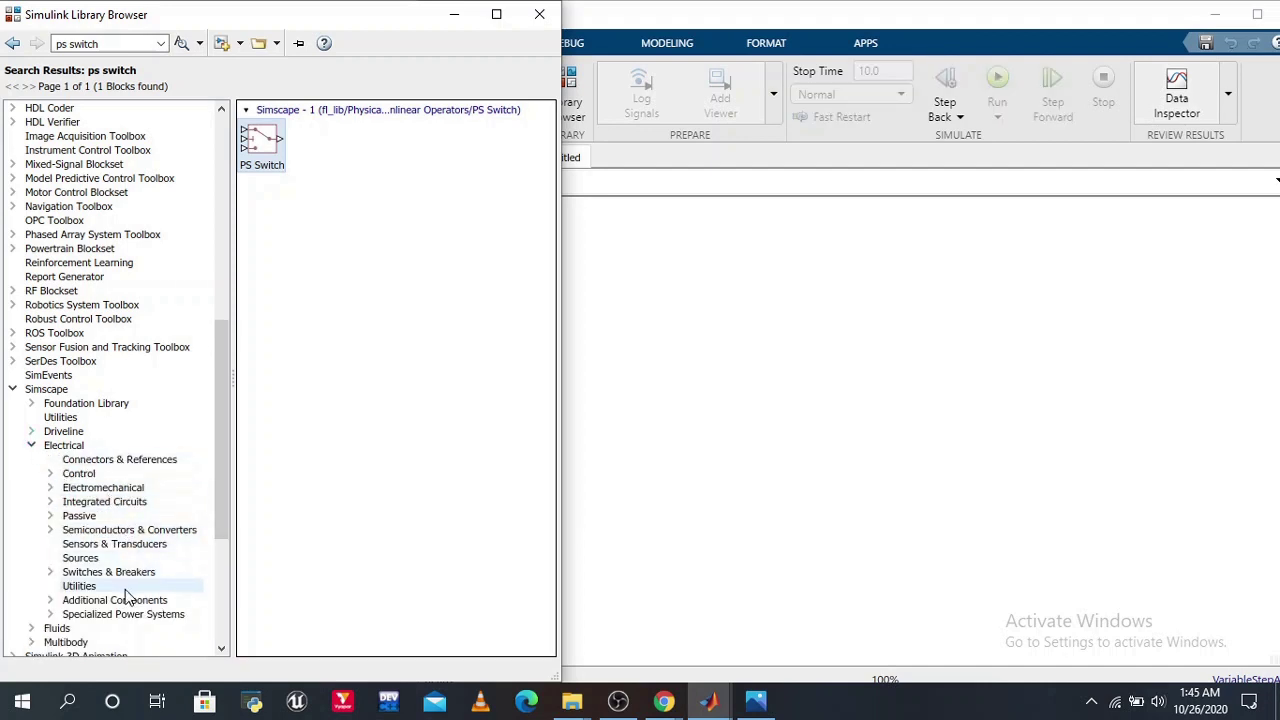
pyautogui.scroll(-1, 117, 597)
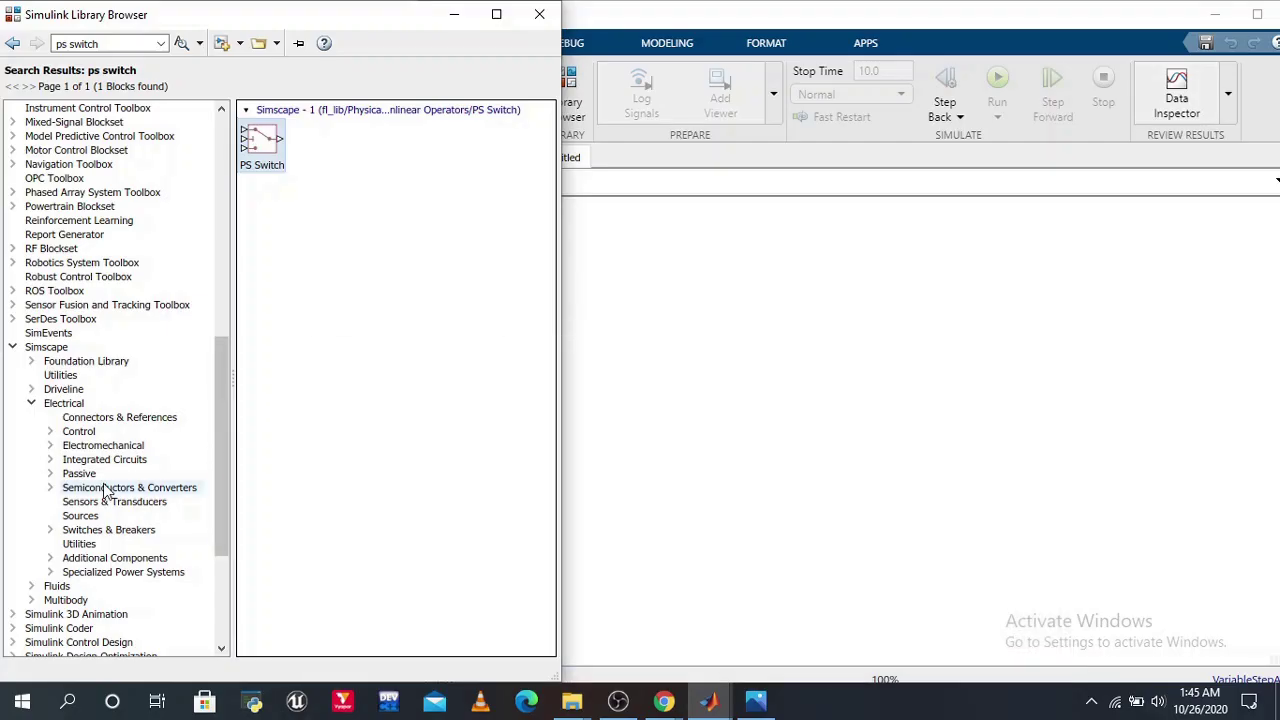
# Step: Search the library for 'Transformer' and select the Mutual Inductor result
pyautogui.click(159, 44)
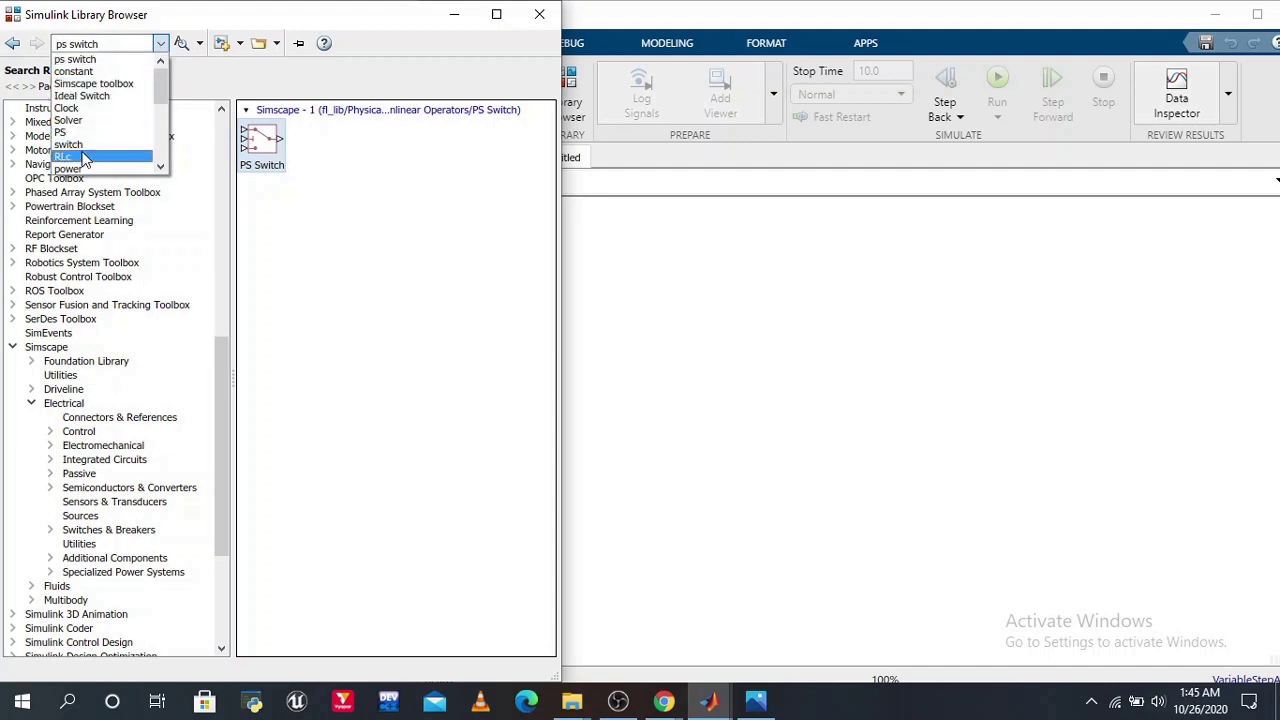
pyautogui.scroll(-2, 88, 163)
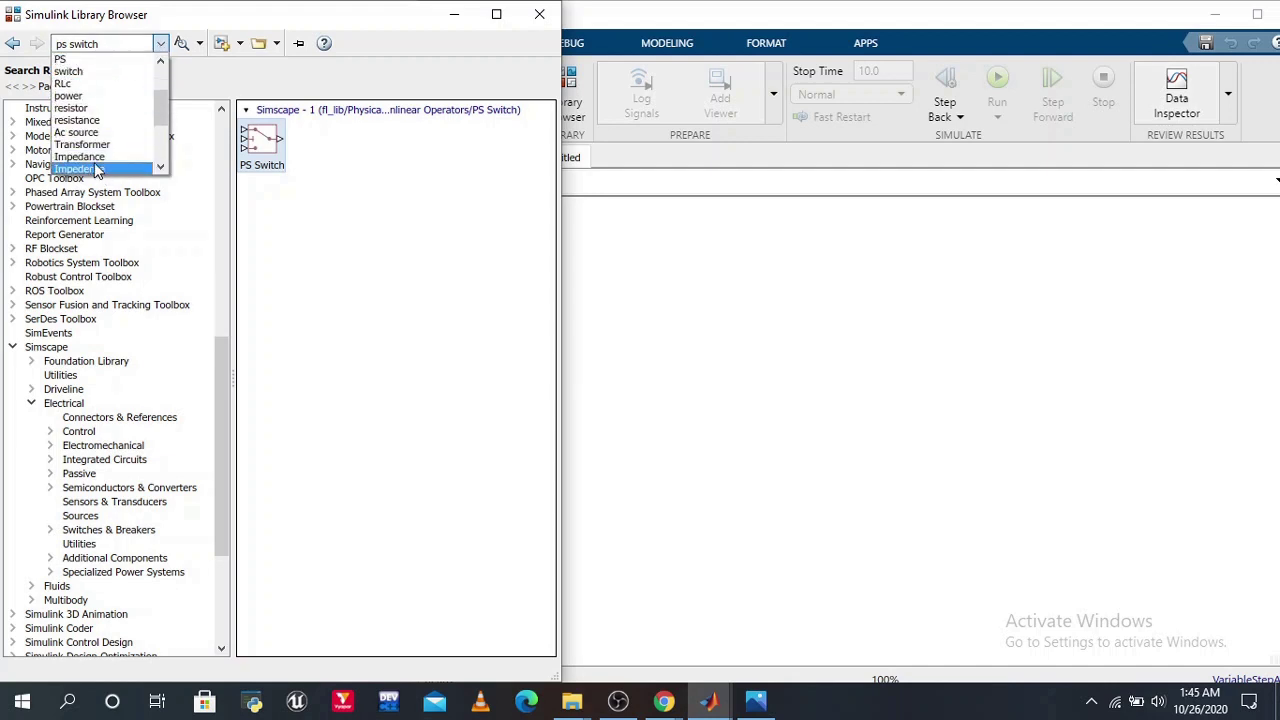
pyautogui.click(96, 146)
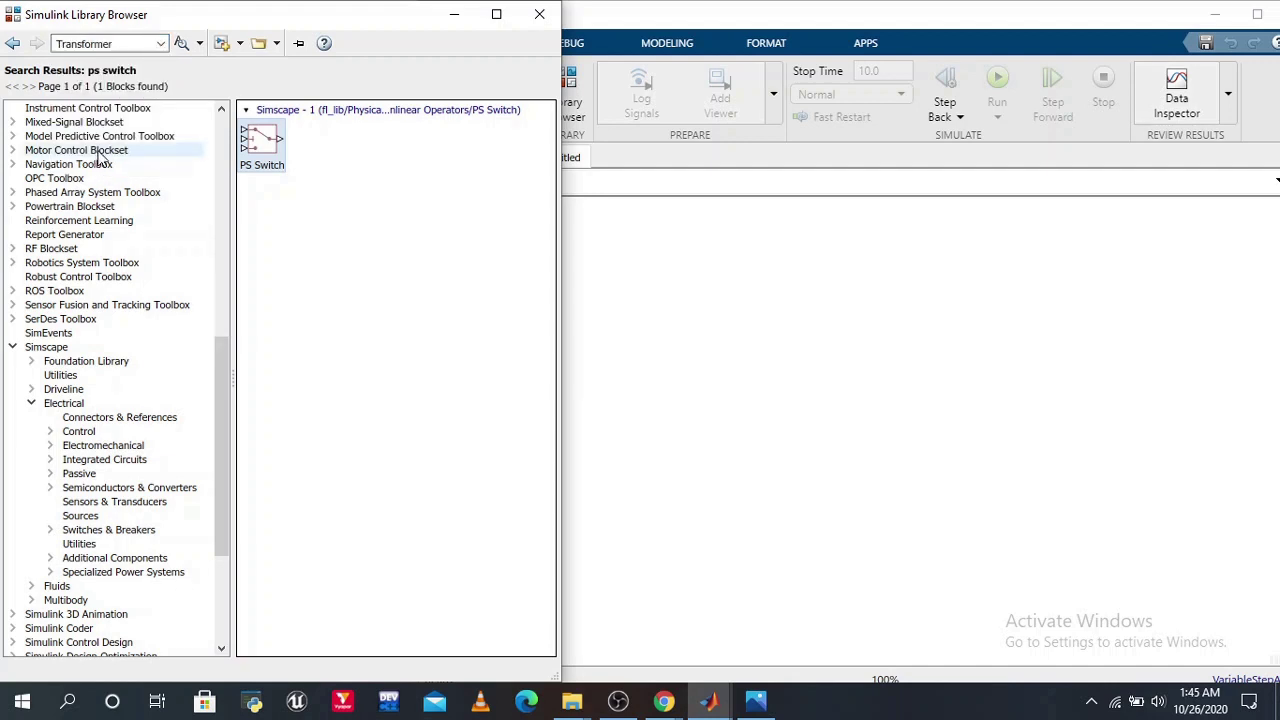
pyautogui.press('Return')
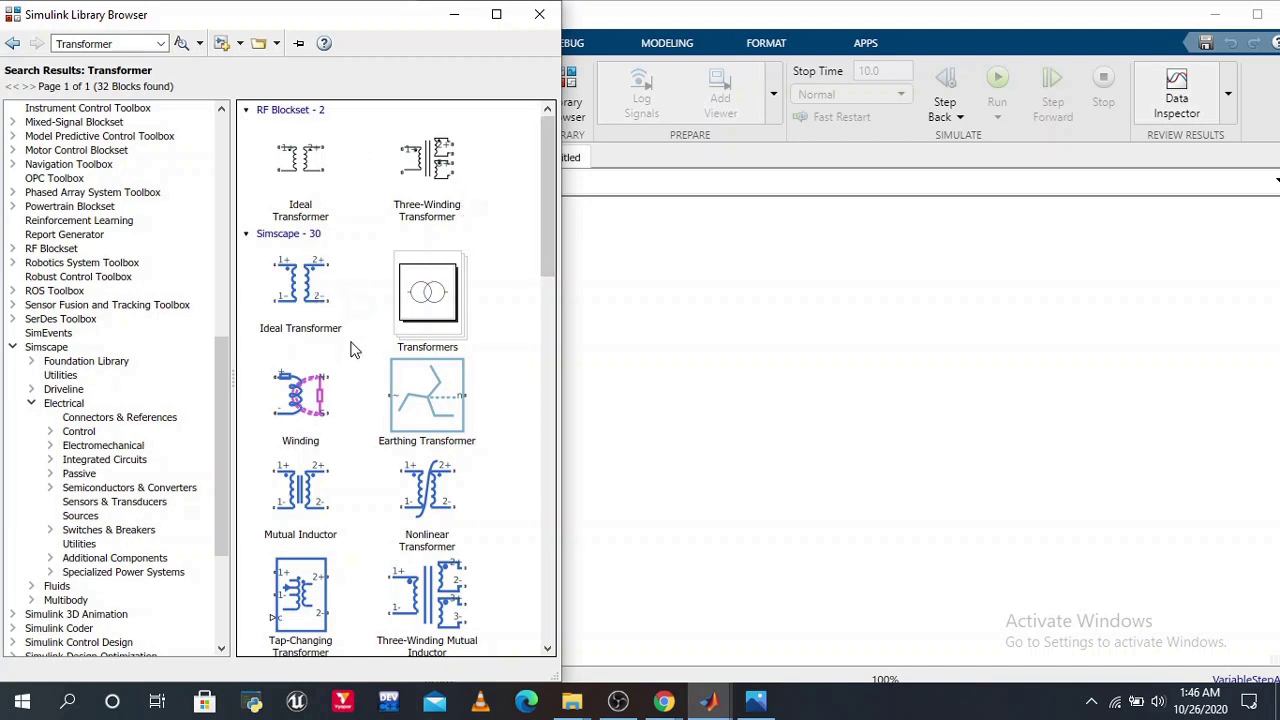
pyautogui.click(309, 500)
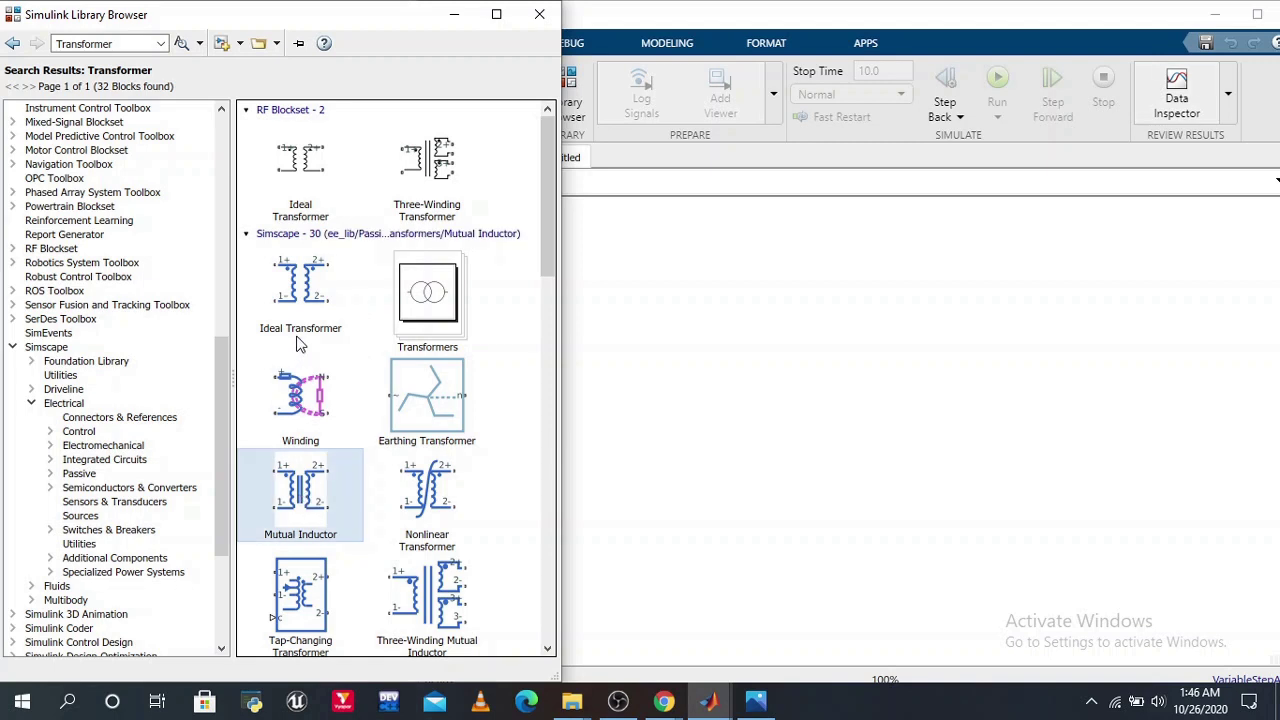
pyautogui.click(300, 320)
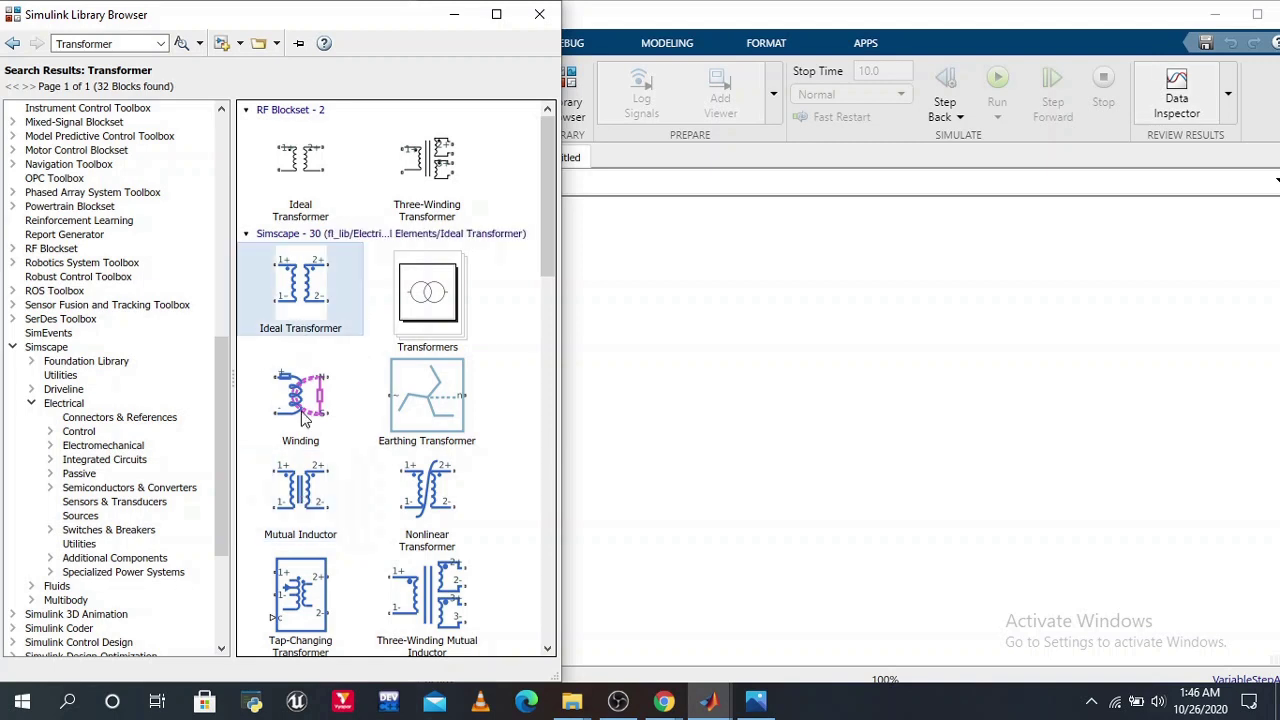
pyautogui.click(309, 500)
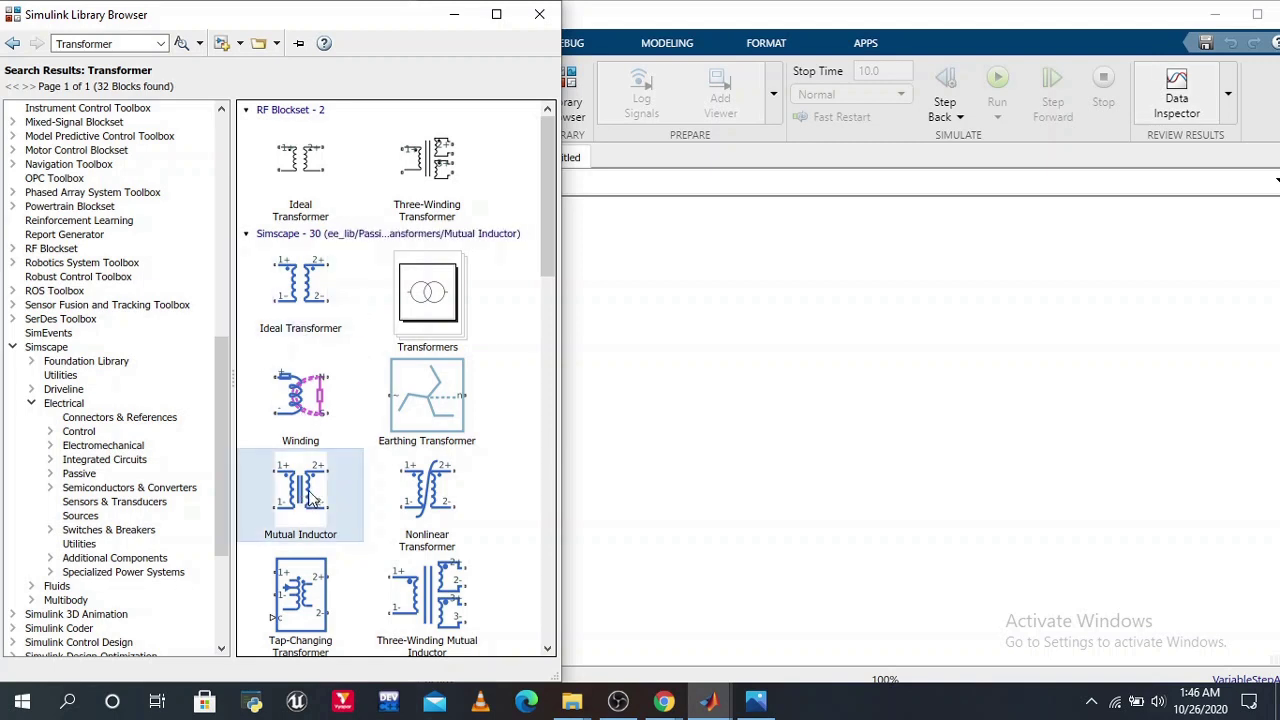
# Step: Place the Mutual Inductor on the canvas, then an AC Voltage Source from an 'Ac voltage source' search to its right
pyautogui.moveTo(309, 500); pyautogui.dragTo(801, 376)
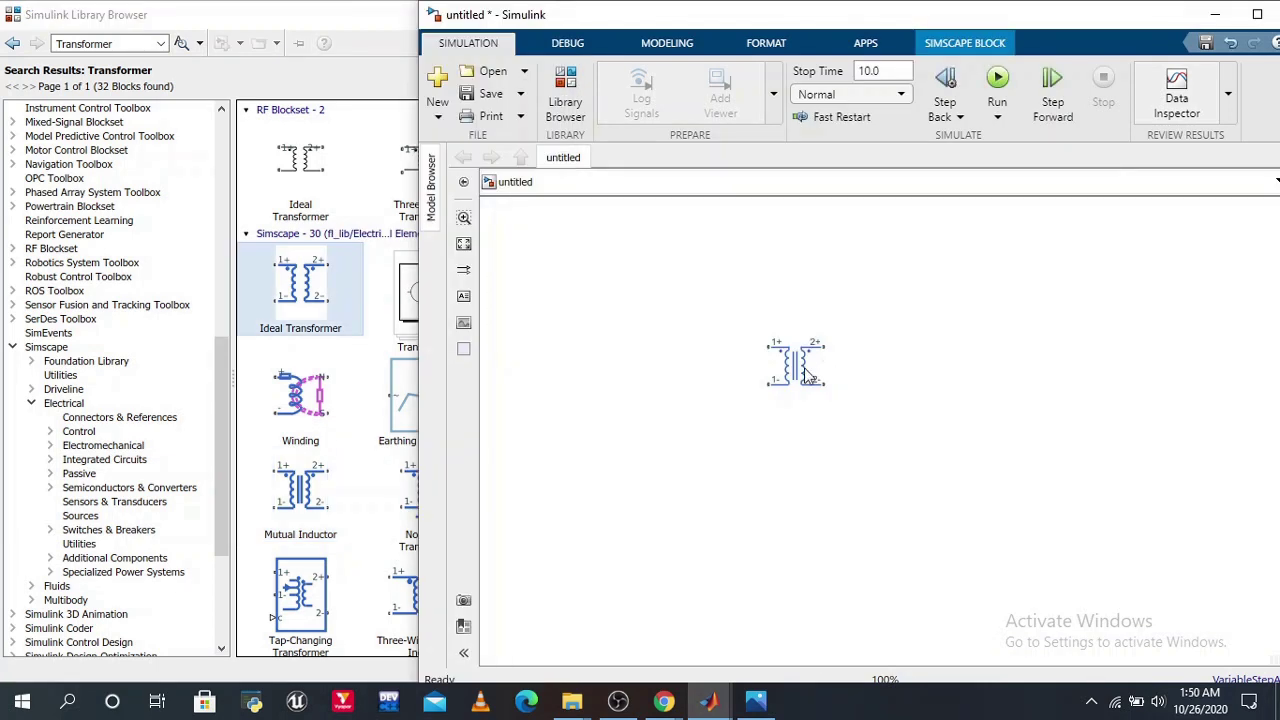
pyautogui.click(161, 44)
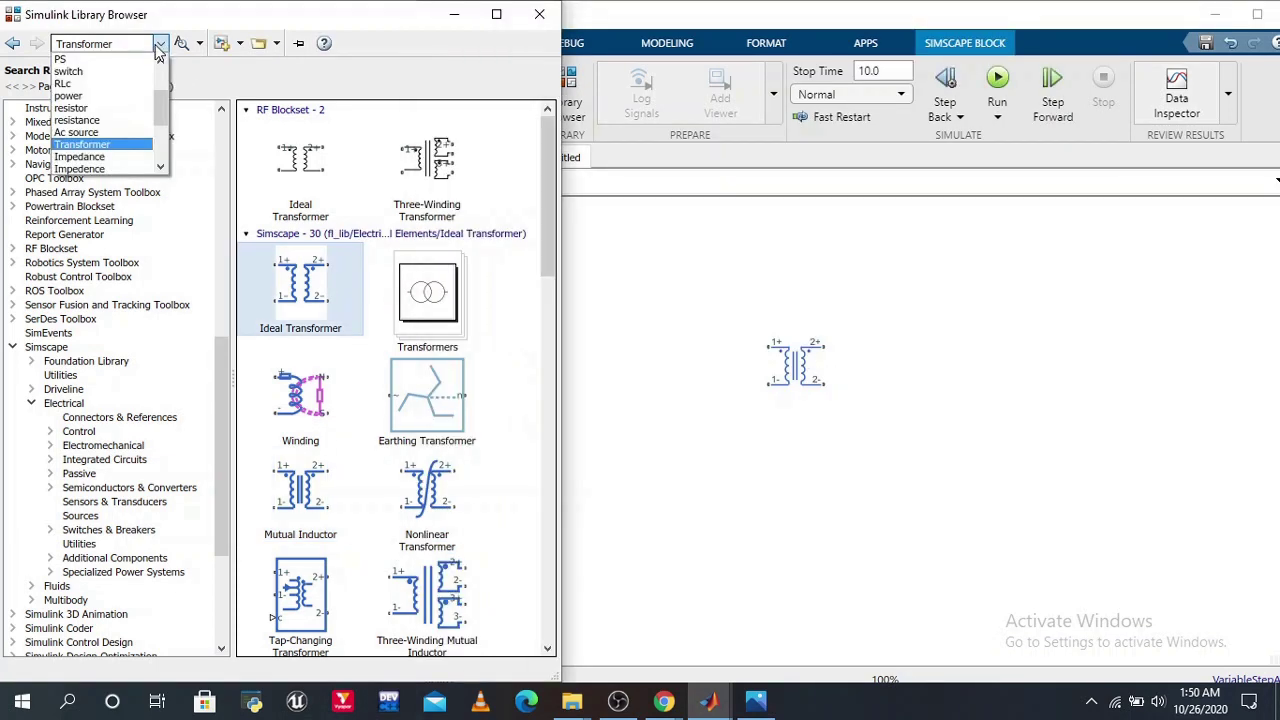
pyautogui.click(97, 143)
pyautogui.press('Return')
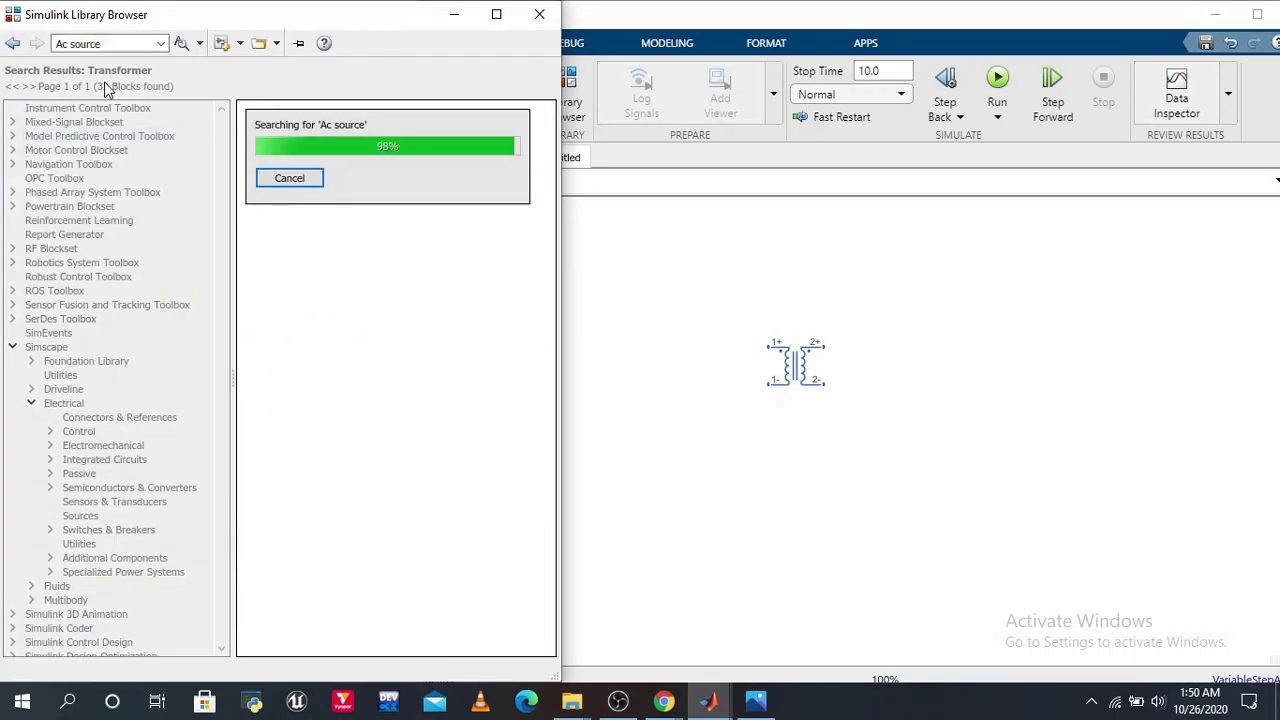
pyautogui.click(161, 44)
pyautogui.scroll(-1, 122, 151)
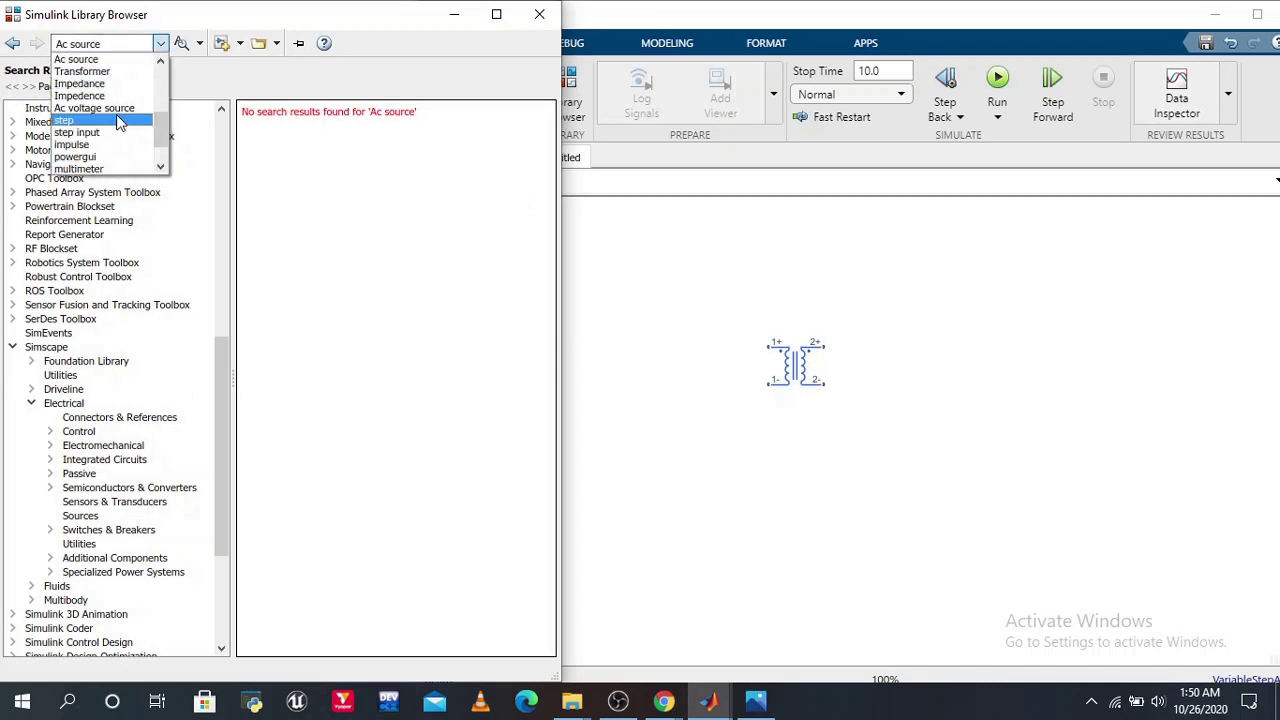
pyautogui.click(117, 118)
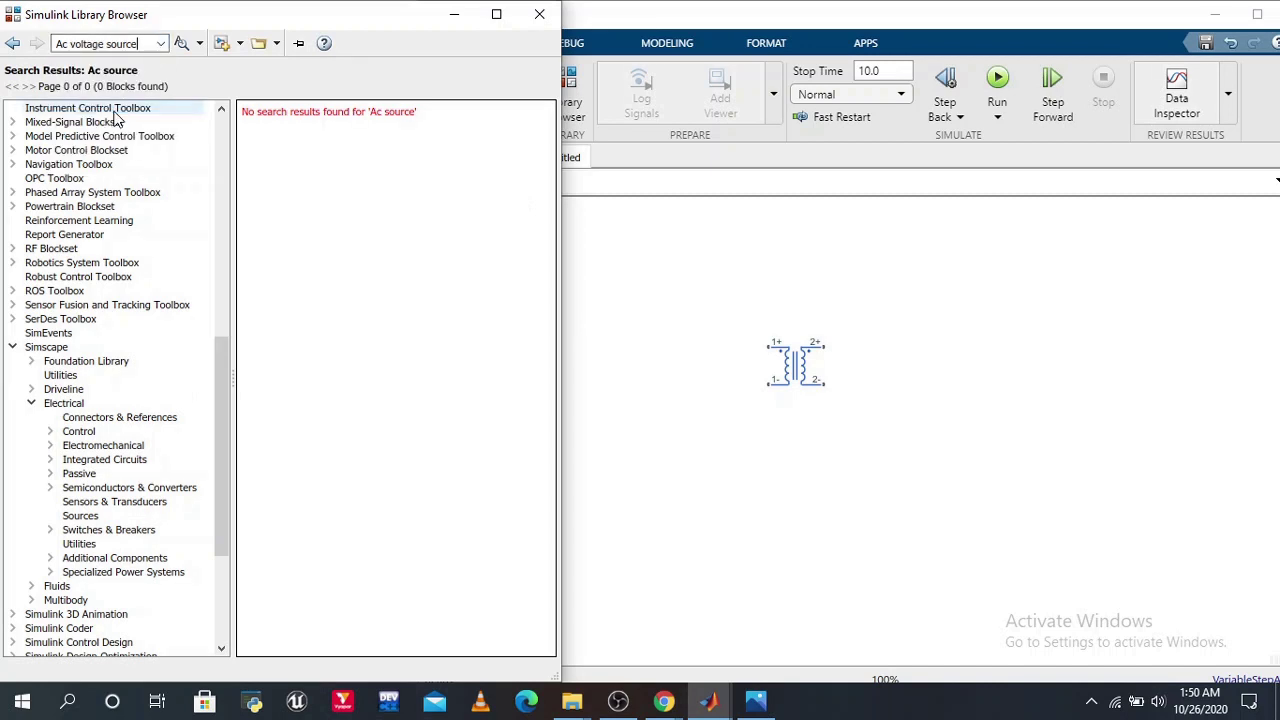
pyautogui.press('Return')
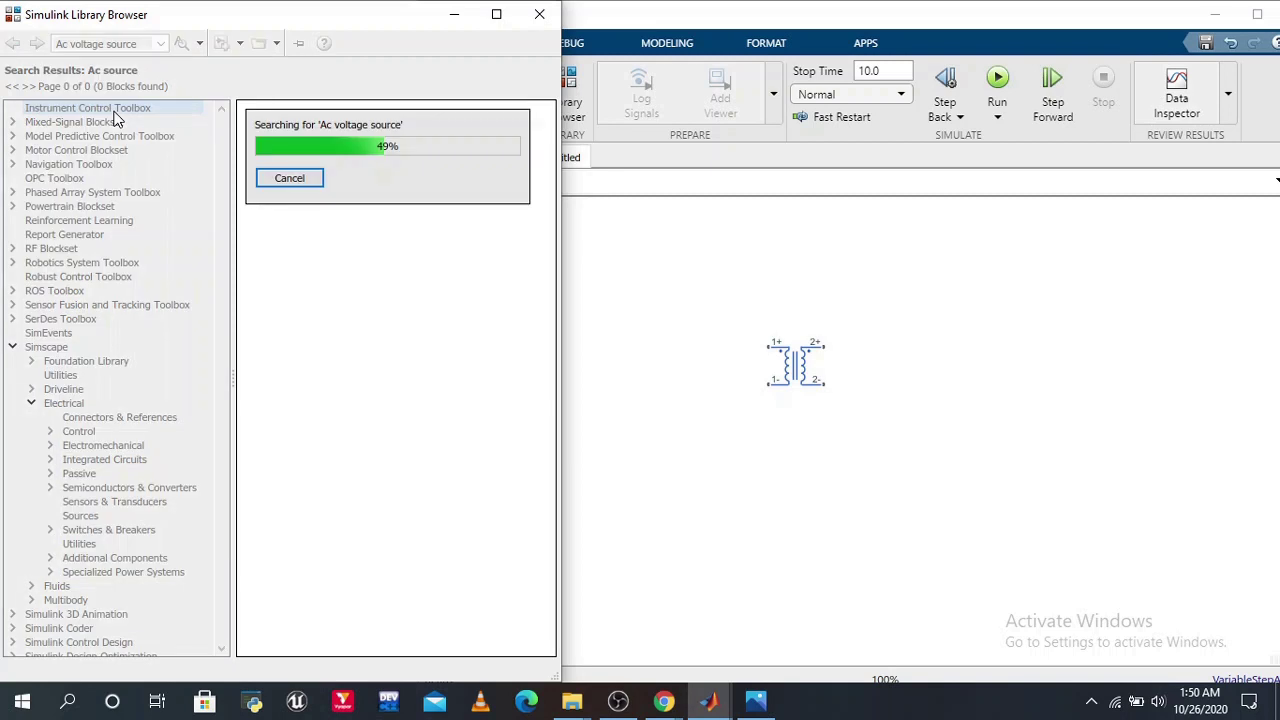
pyautogui.click(255, 170)
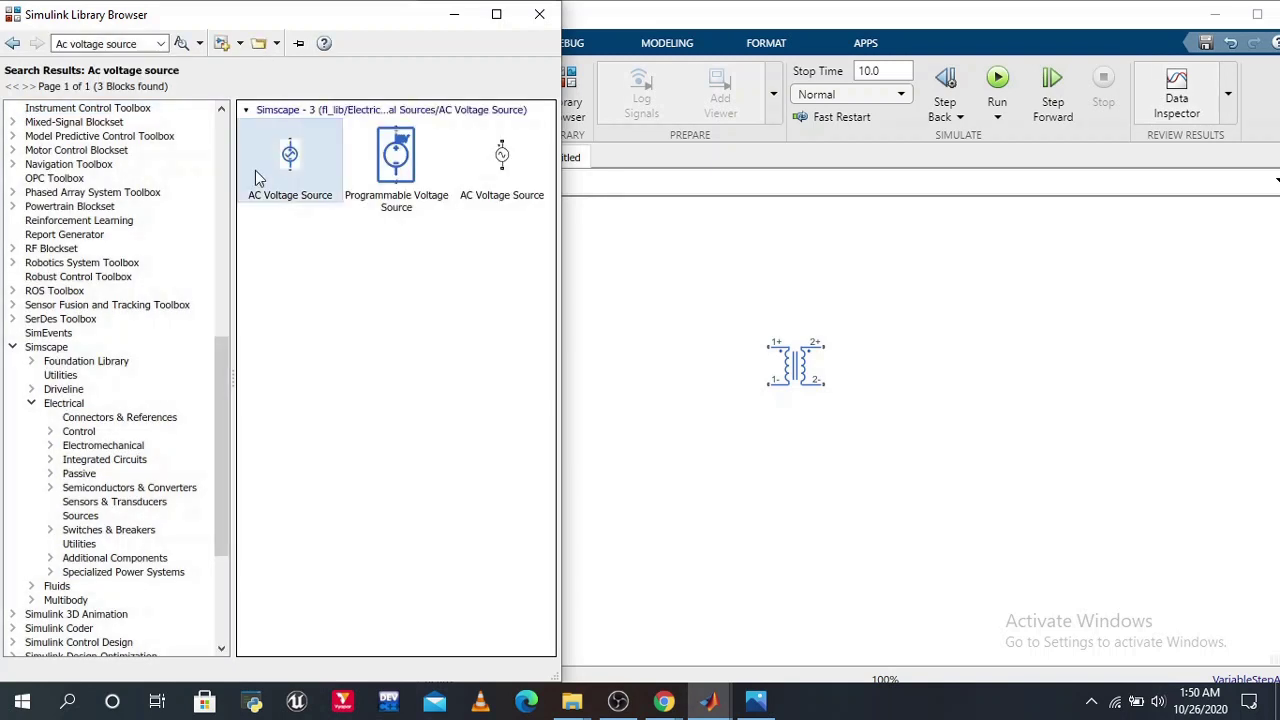
pyautogui.moveTo(299, 154); pyautogui.dragTo(990, 374)
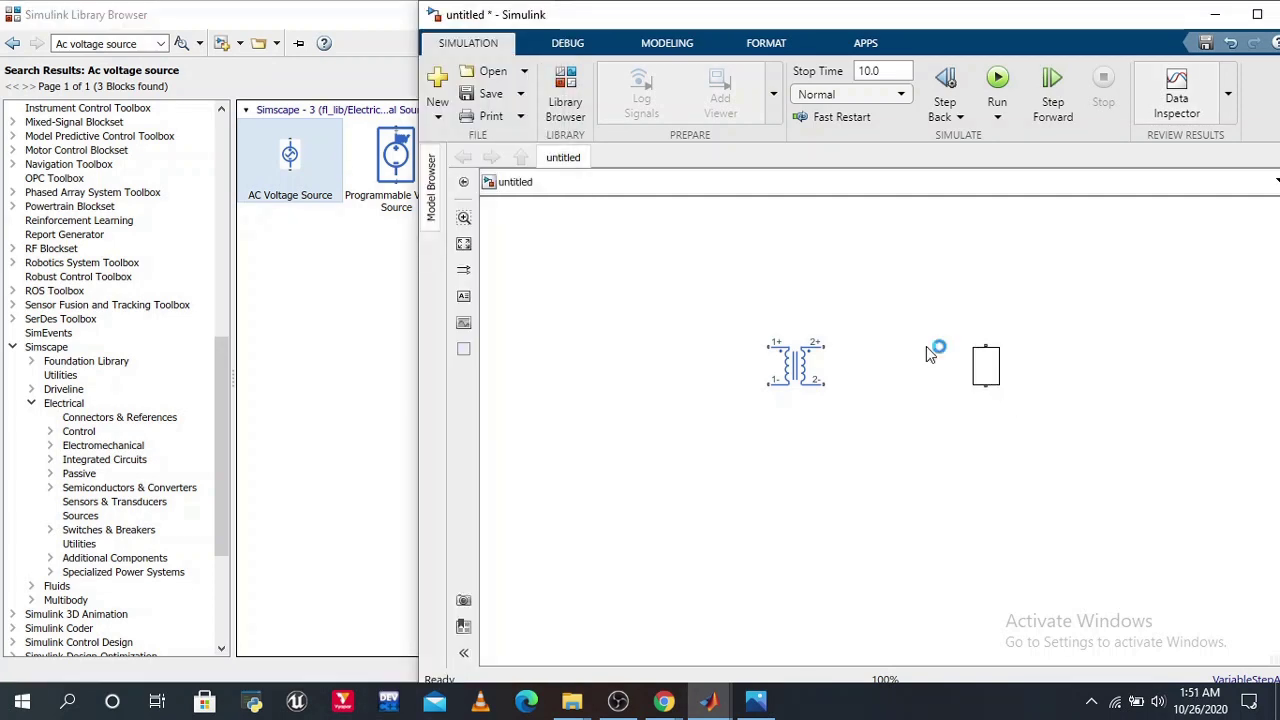
# Step: Add an Inductor and an Electrical Reference from Foundation Library > Electrical > Electrical Elements
pyautogui.click(117, 22)
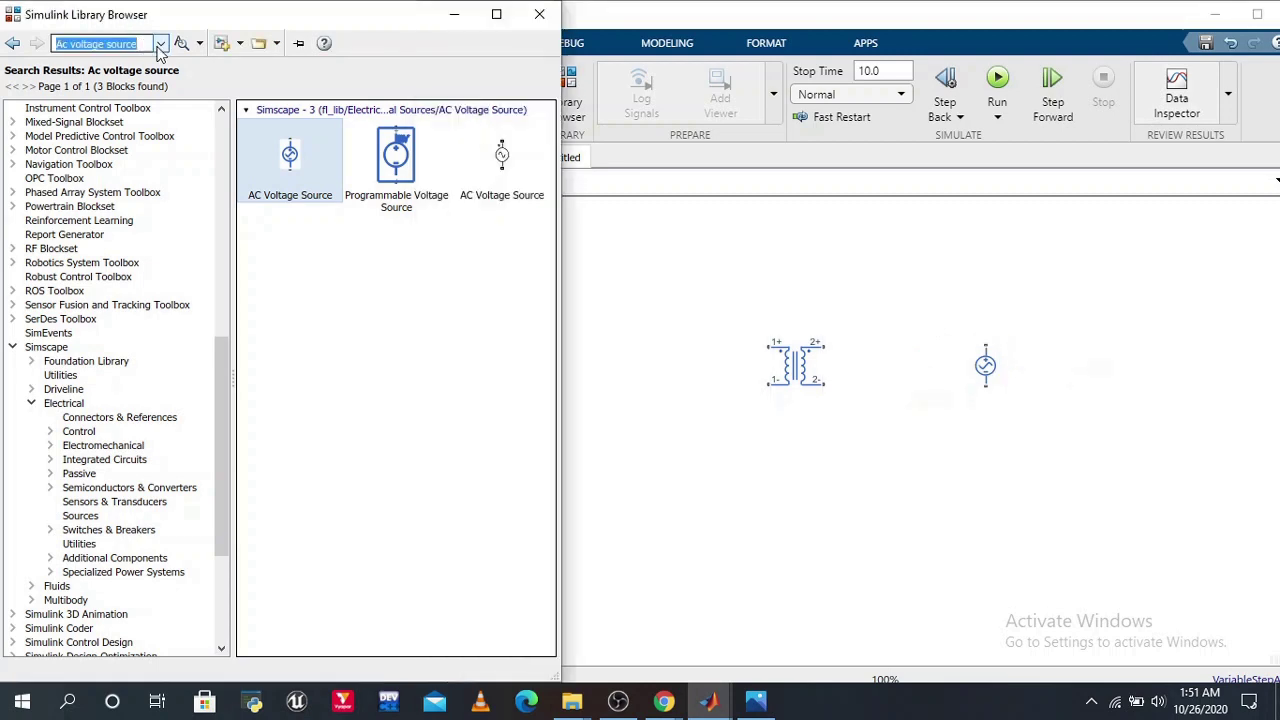
pyautogui.press('BackSpace')
pyautogui.write('in')
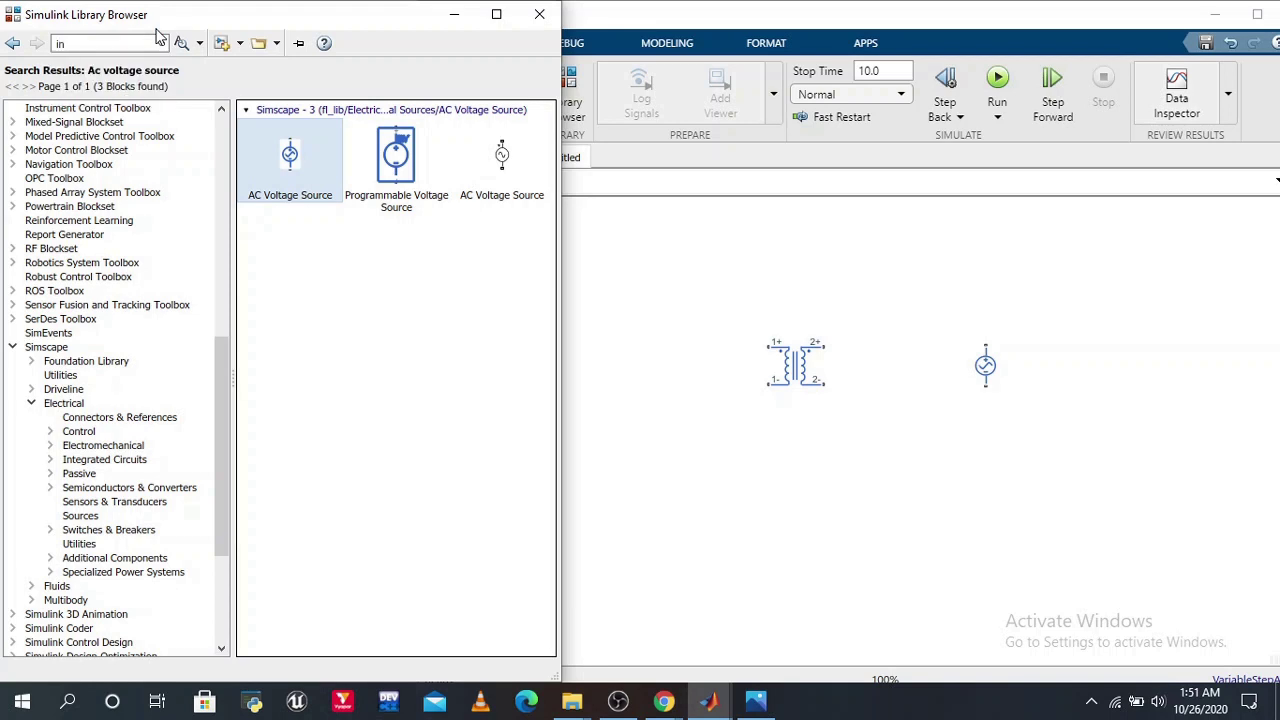
pyautogui.click(31, 362)
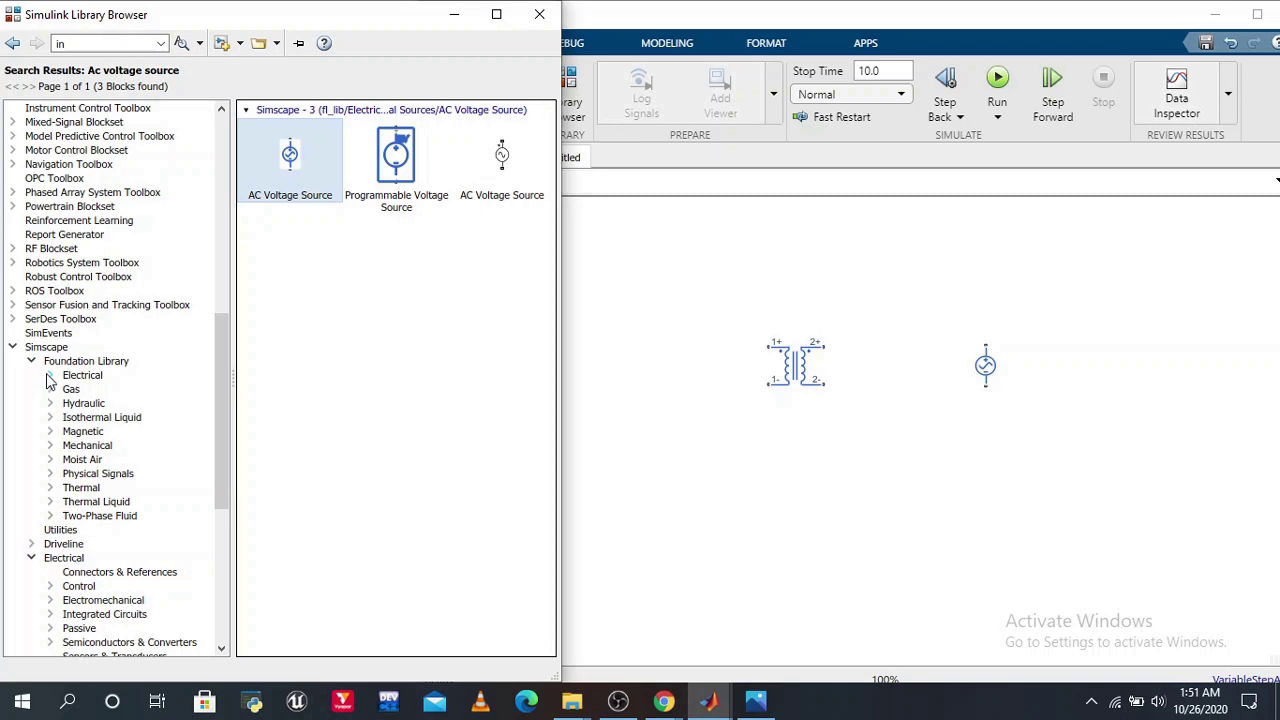
pyautogui.click(50, 375)
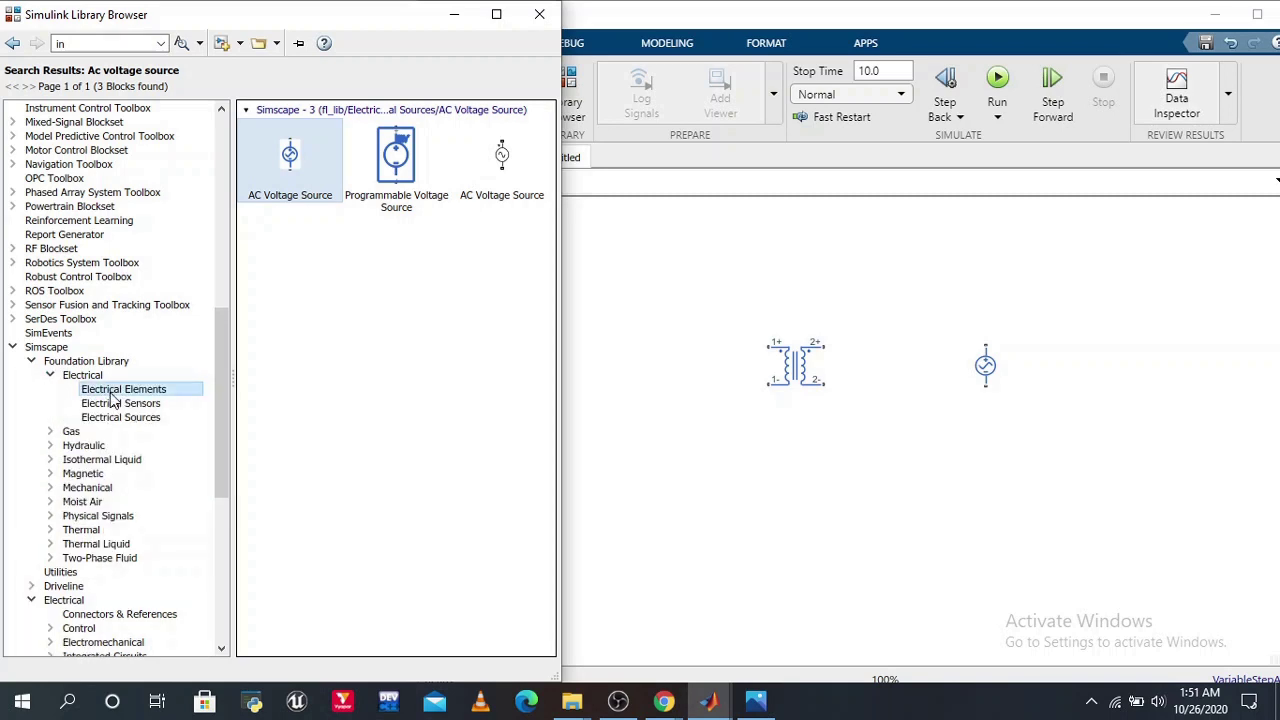
pyautogui.click(112, 391)
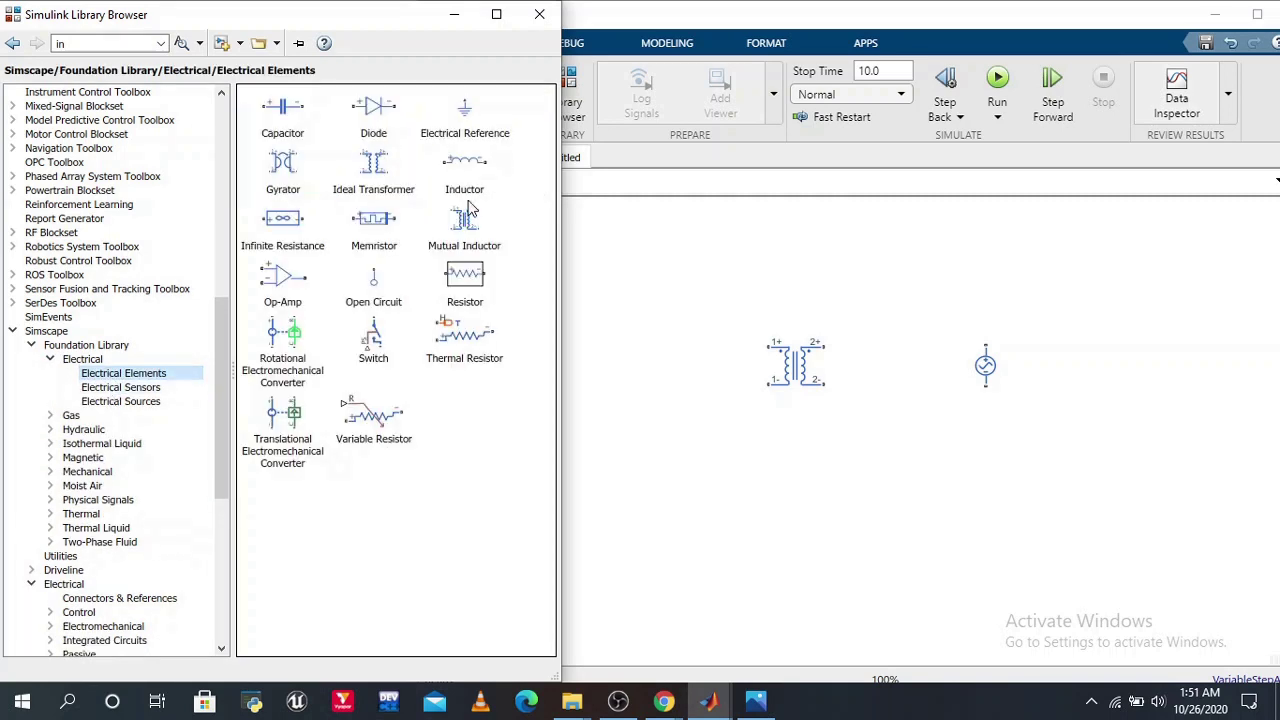
pyautogui.moveTo(460, 172); pyautogui.dragTo(660, 338)
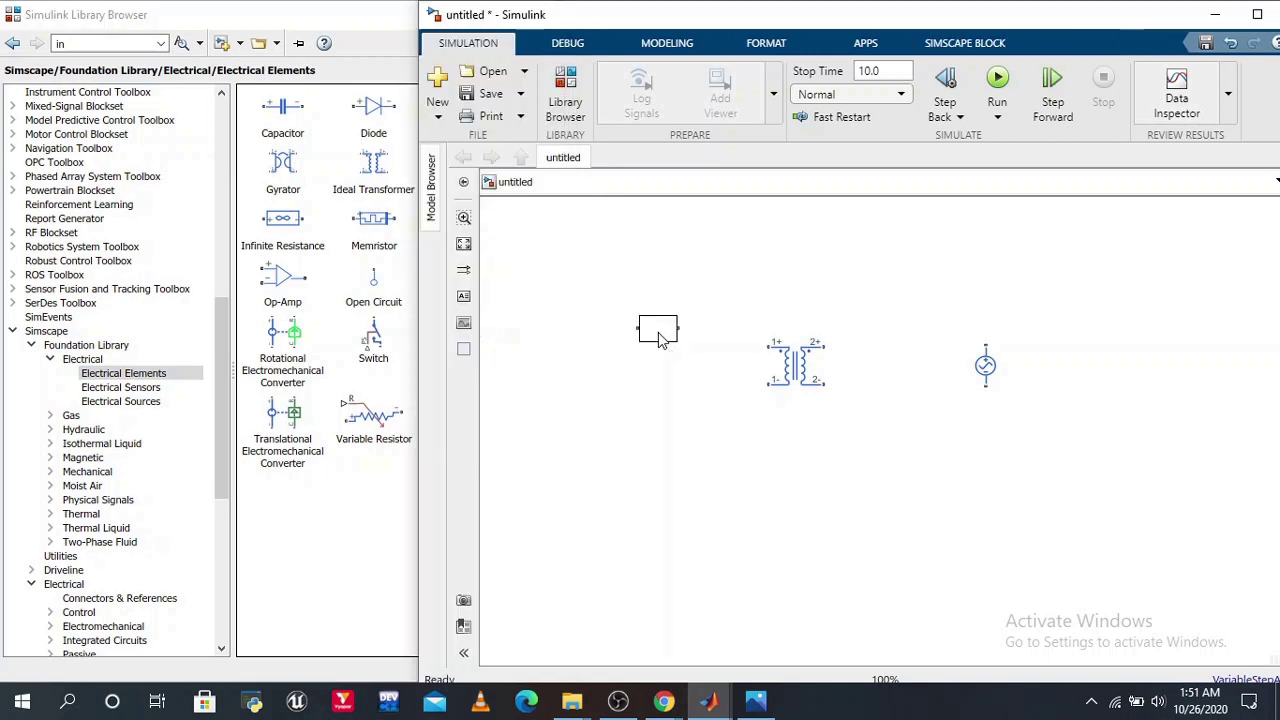
pyautogui.click(337, 263)
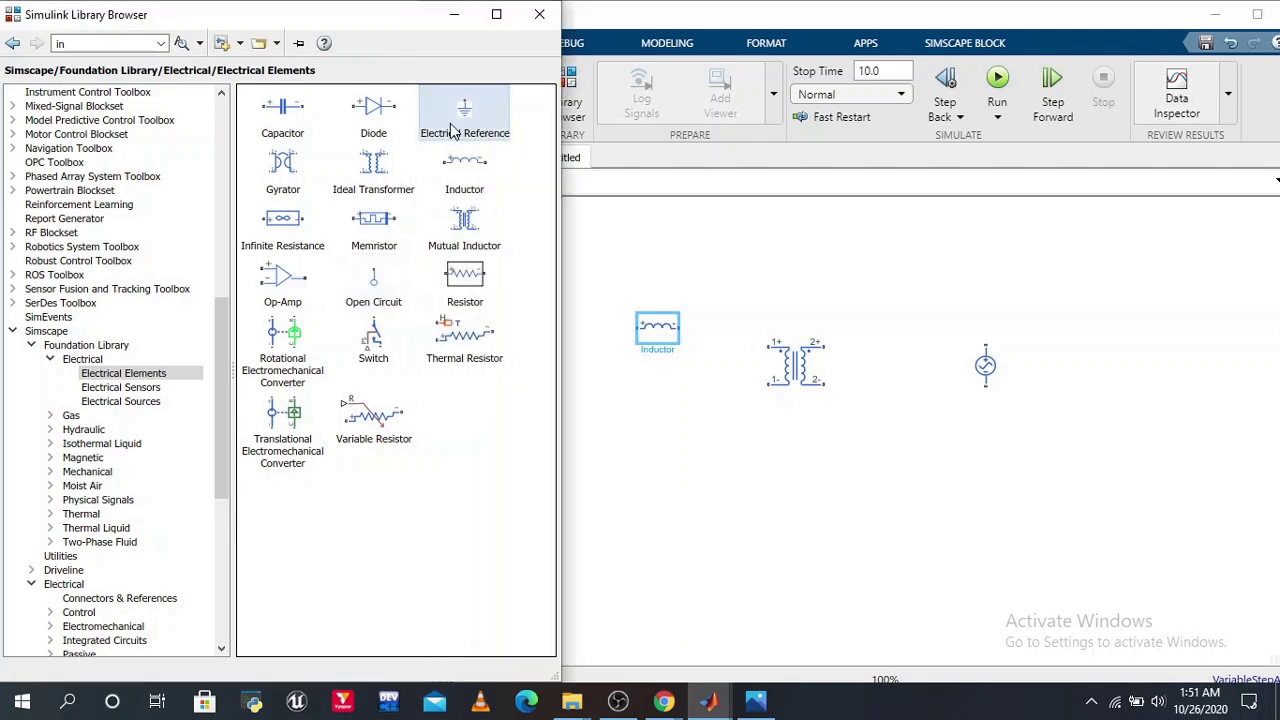
pyautogui.moveTo(460, 112); pyautogui.dragTo(659, 423)
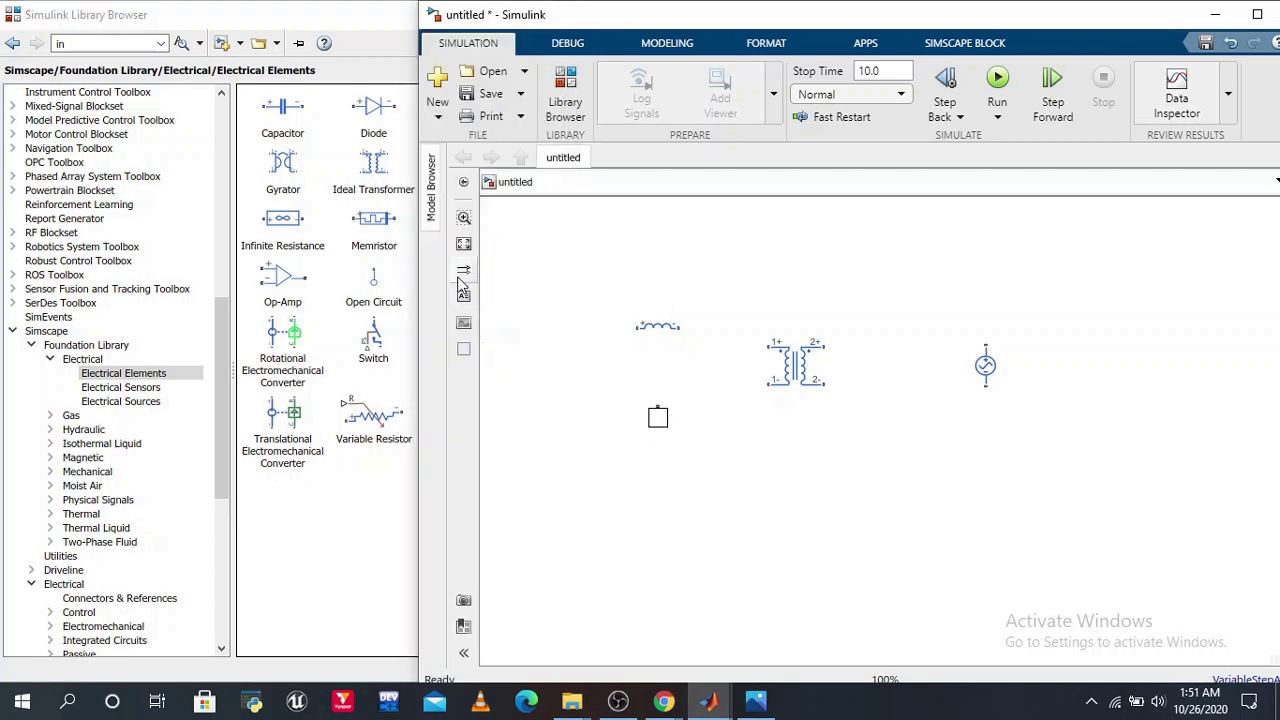
# Step: From Electrical Sensors, add a Current Sensor above the inductor and a Voltage Sensor left of the ground reference
pyautogui.click(133, 389)
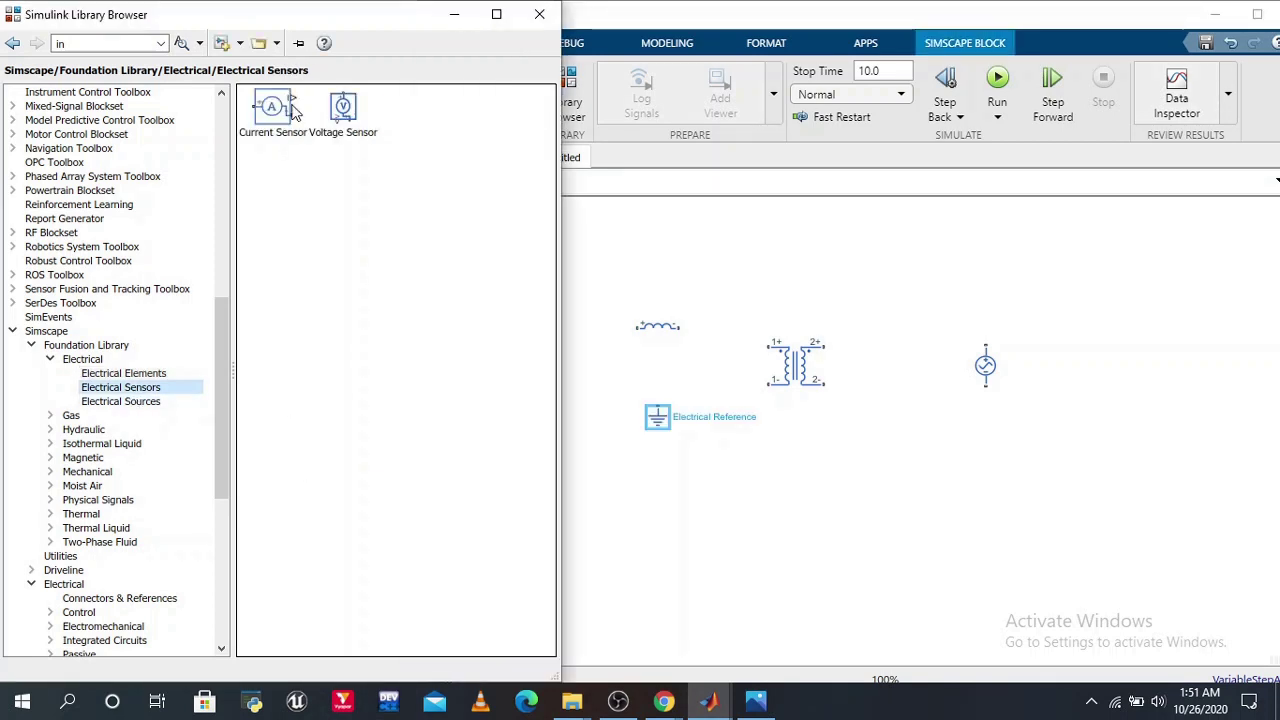
pyautogui.moveTo(280, 112); pyautogui.dragTo(728, 287)
pyautogui.moveTo(345, 108); pyautogui.dragTo(424, 268)
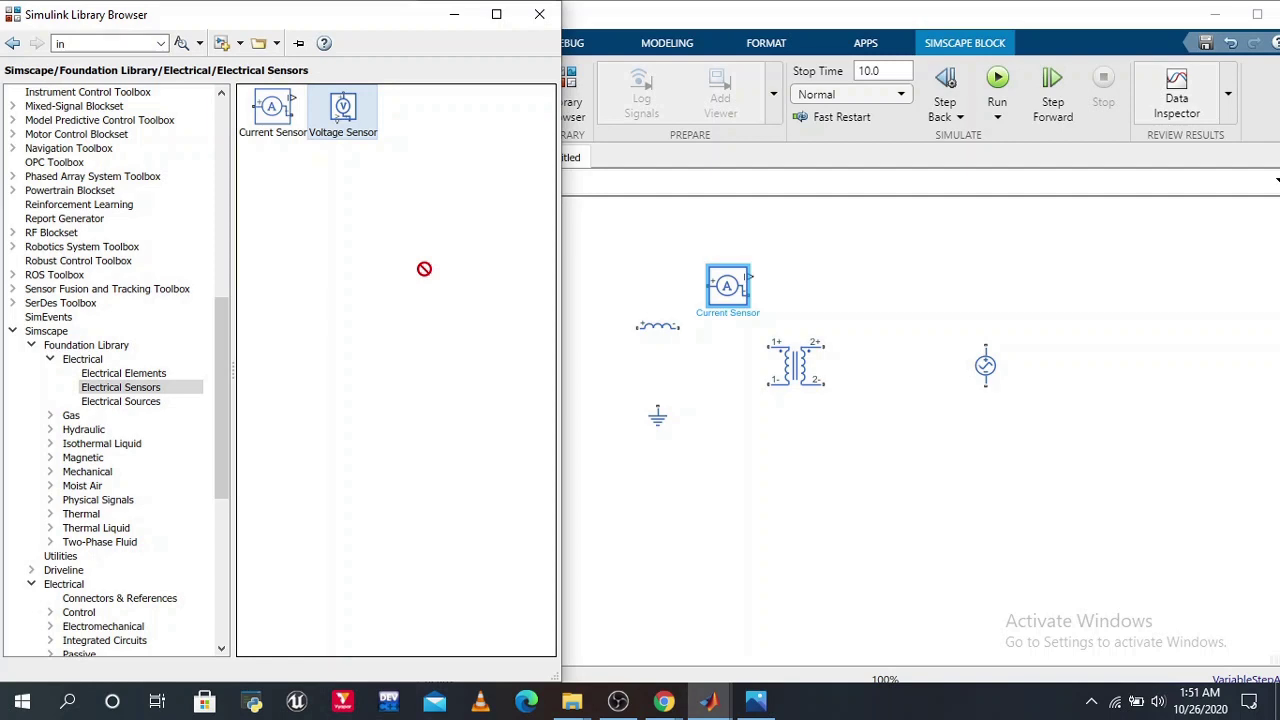
pyautogui.moveTo(424, 268); pyautogui.dragTo(587, 290)
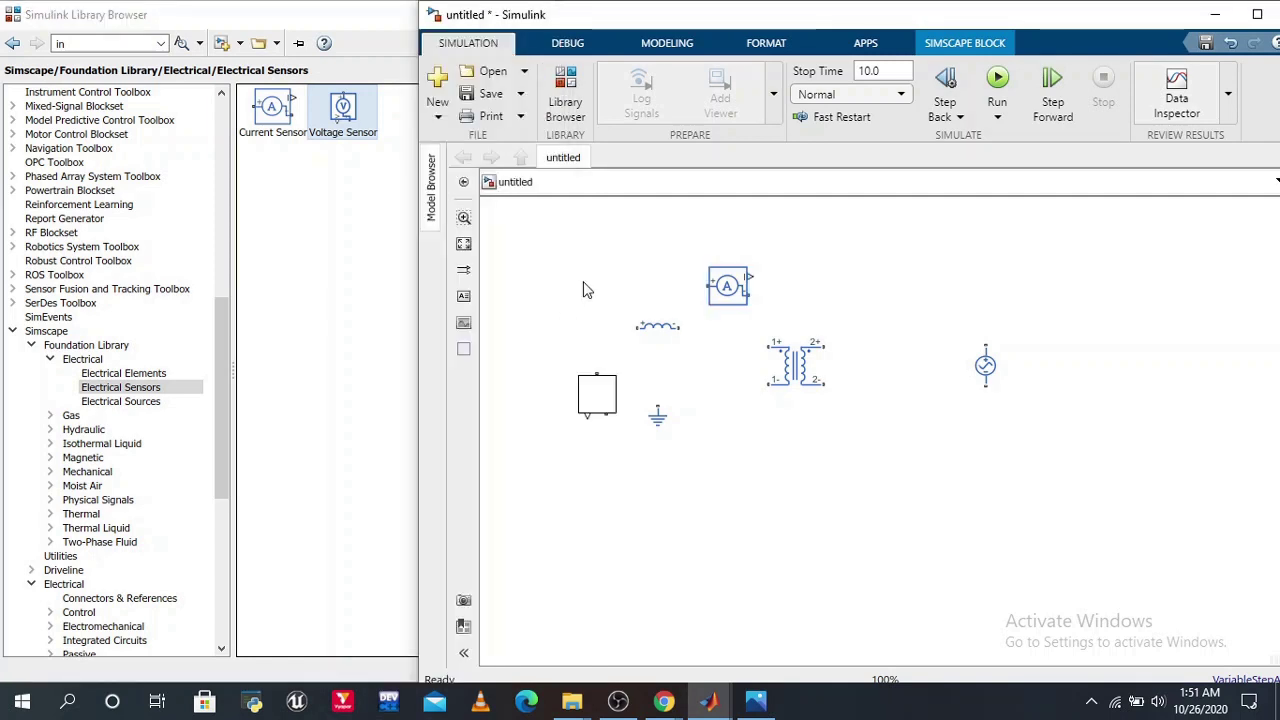
pyautogui.click(222, 321)
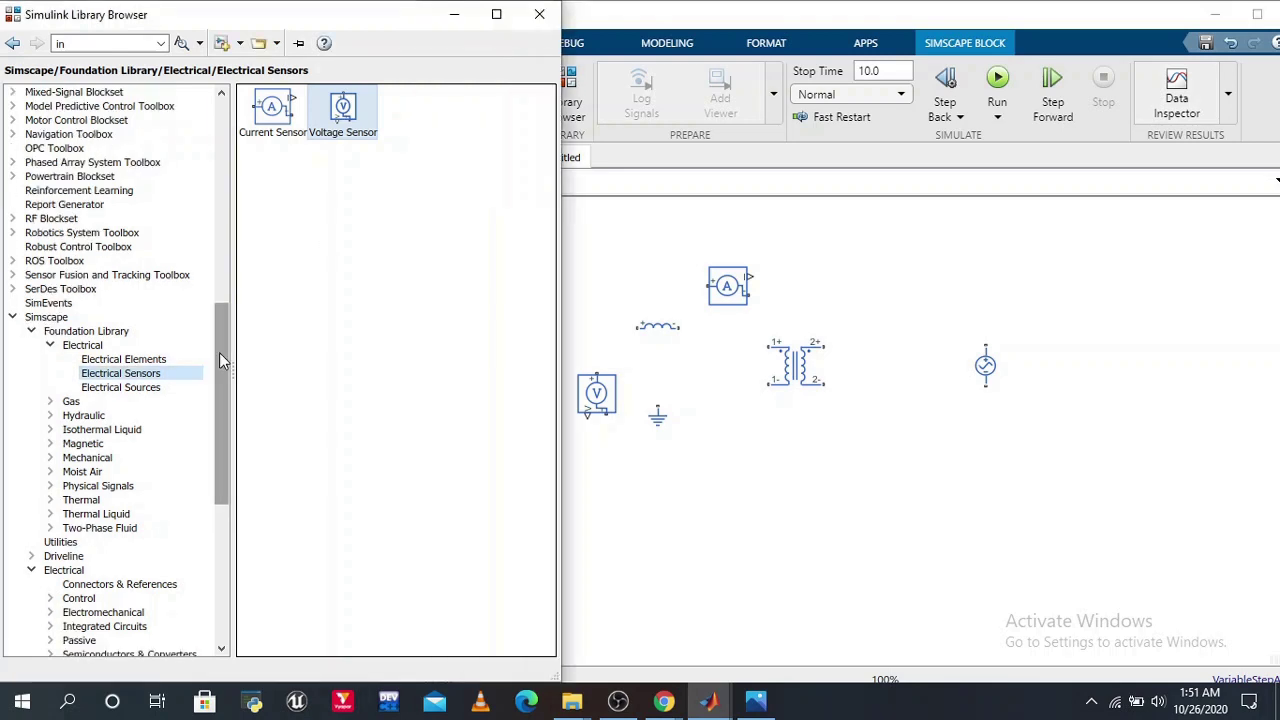
pyautogui.scroll(-1, 175, 392)
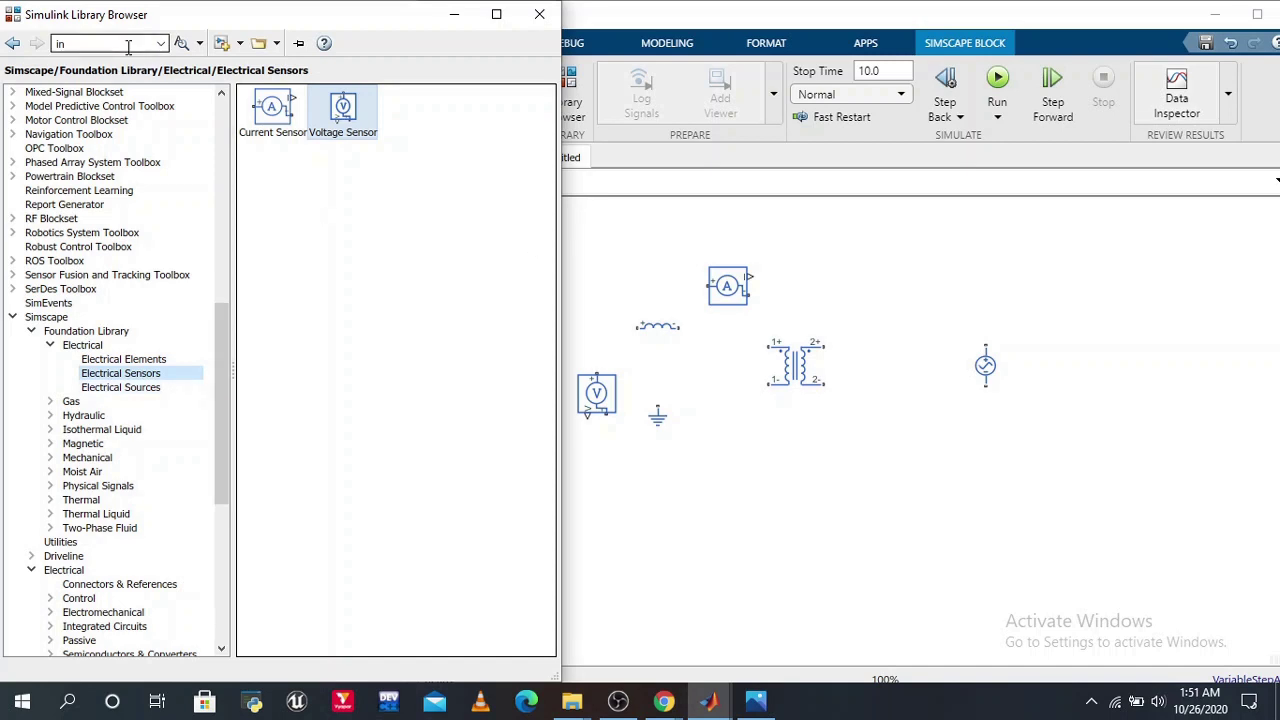
# Step: Place a Scope from Commonly Used Blocks right of the Current Sensor, deleting the stray dangling wire
pyautogui.moveTo(222, 400); pyautogui.dragTo(230, 78)
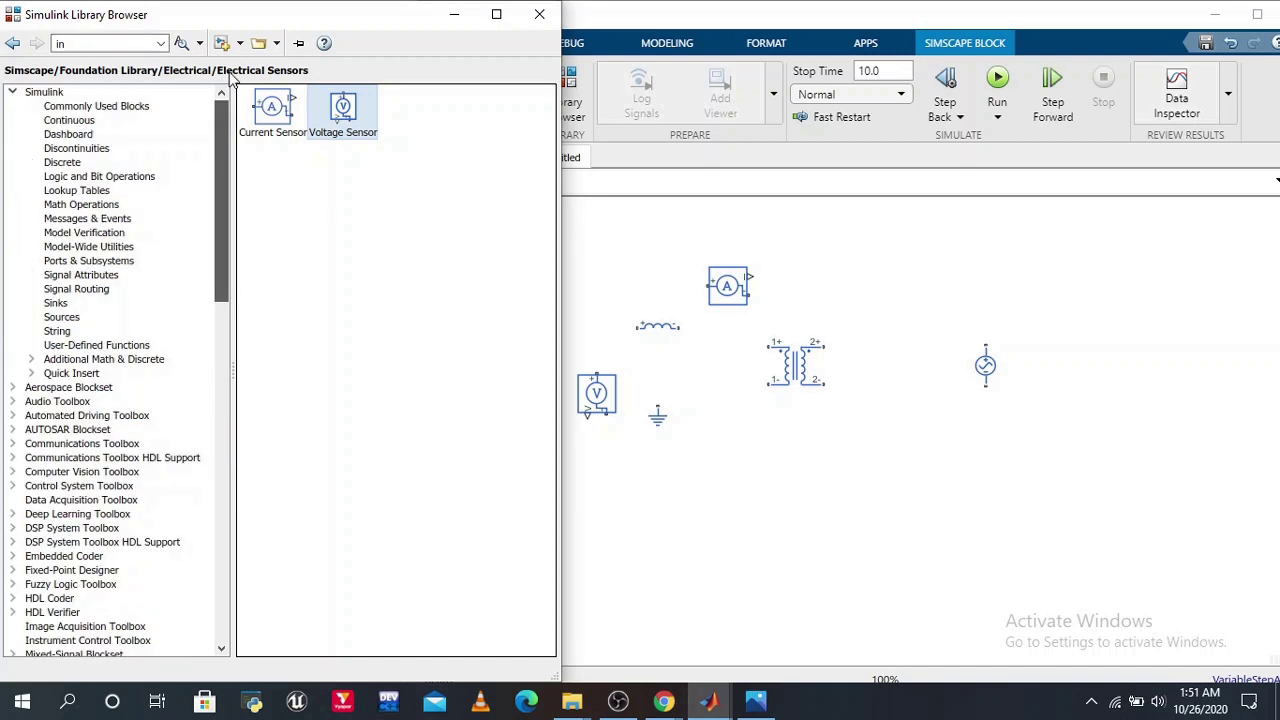
pyautogui.click(86, 110)
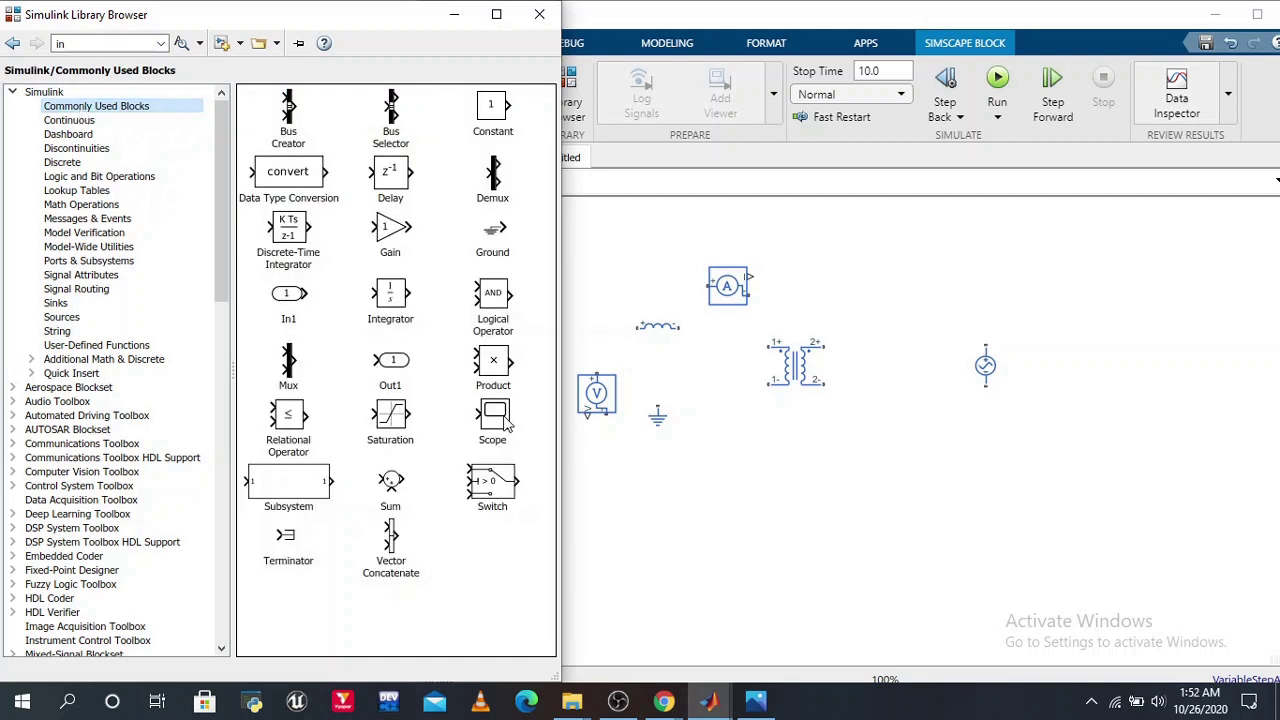
pyautogui.moveTo(505, 425); pyautogui.dragTo(897, 281)
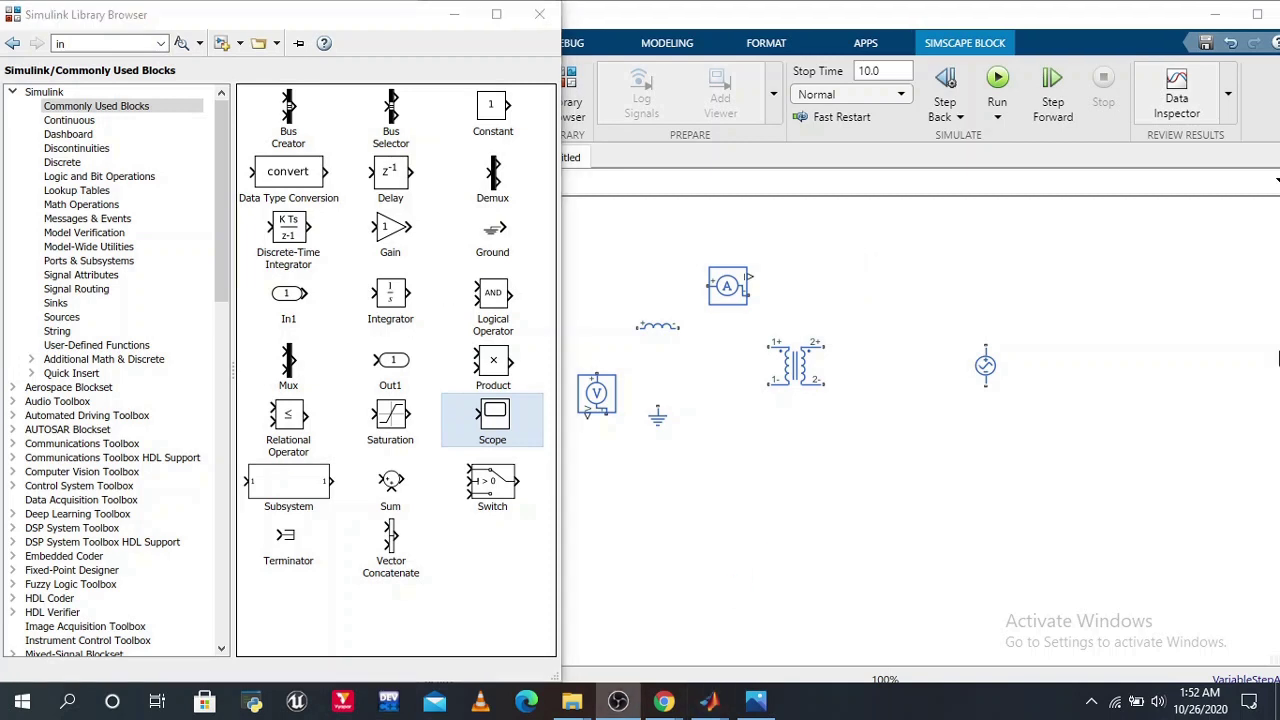
pyautogui.moveTo(492, 420); pyautogui.dragTo(878, 285)
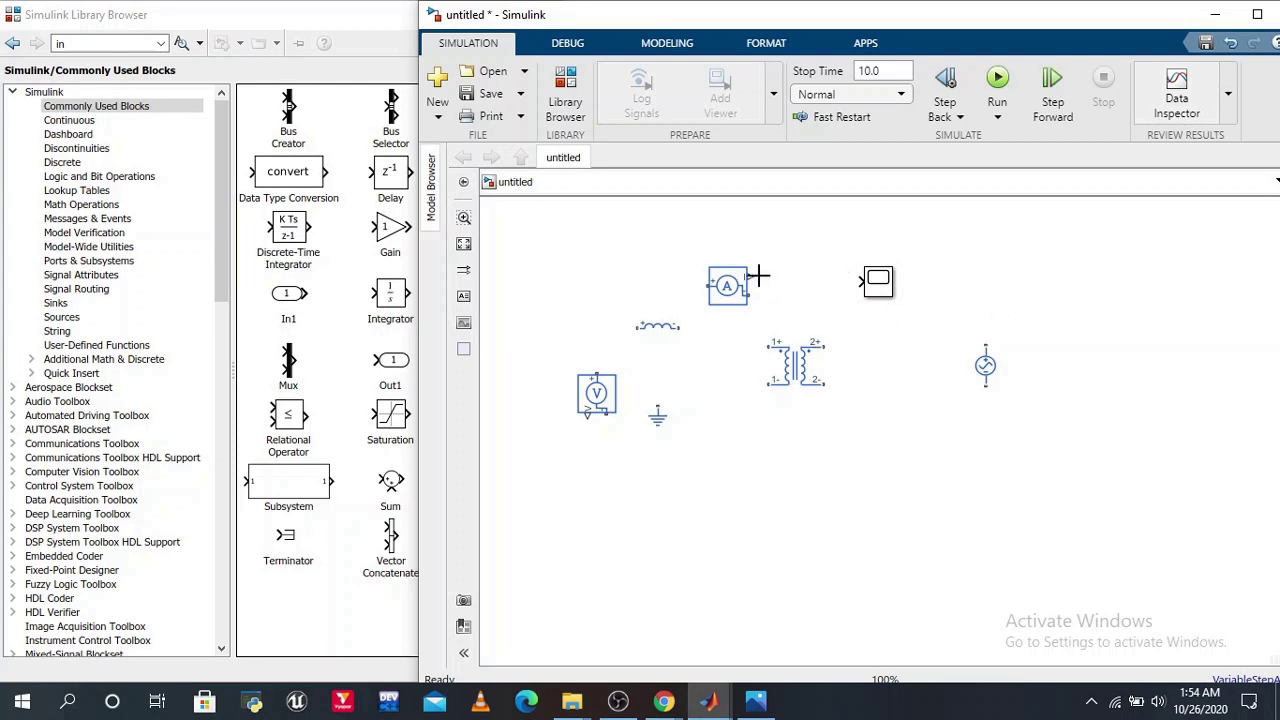
pyautogui.moveTo(761, 276); pyautogui.dragTo(839, 277)
pyautogui.click(812, 277)
pyautogui.press('Delete')
# Step: Search the library for 'ps' and add a PS-Simulink Converter between the Current Sensor and the Scope
pyautogui.click(127, 42)
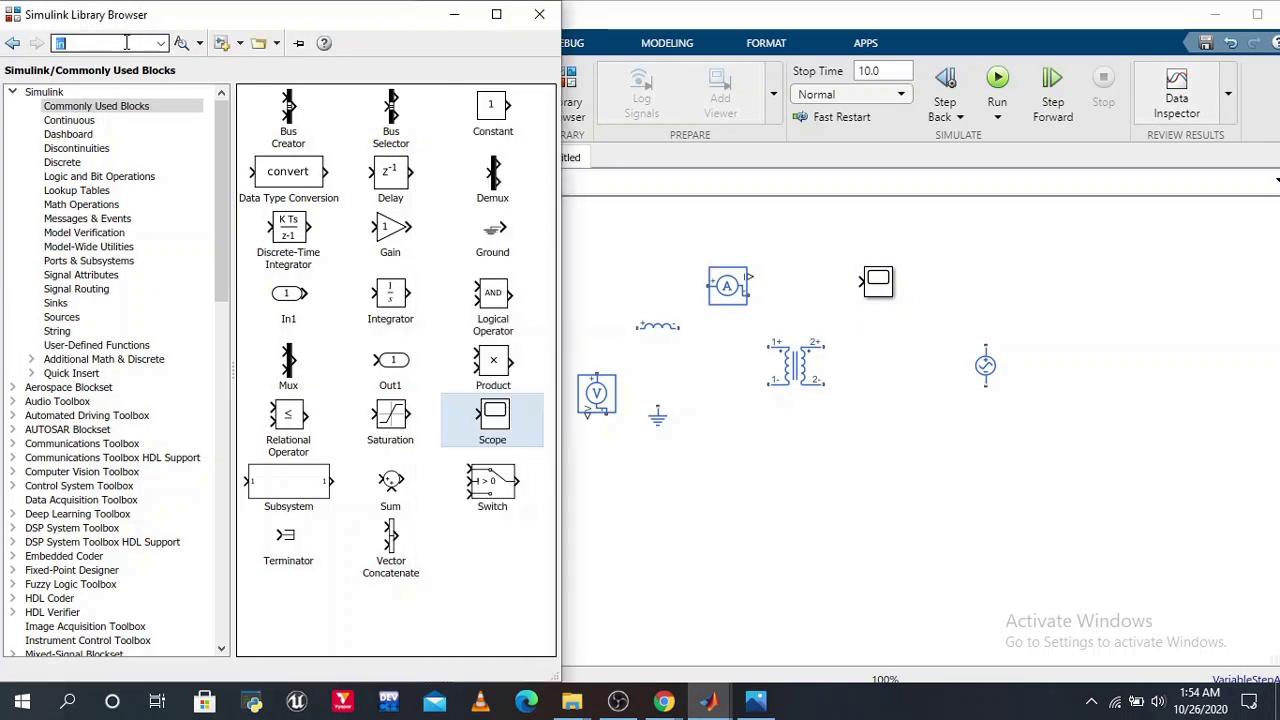
pyautogui.write('ps')
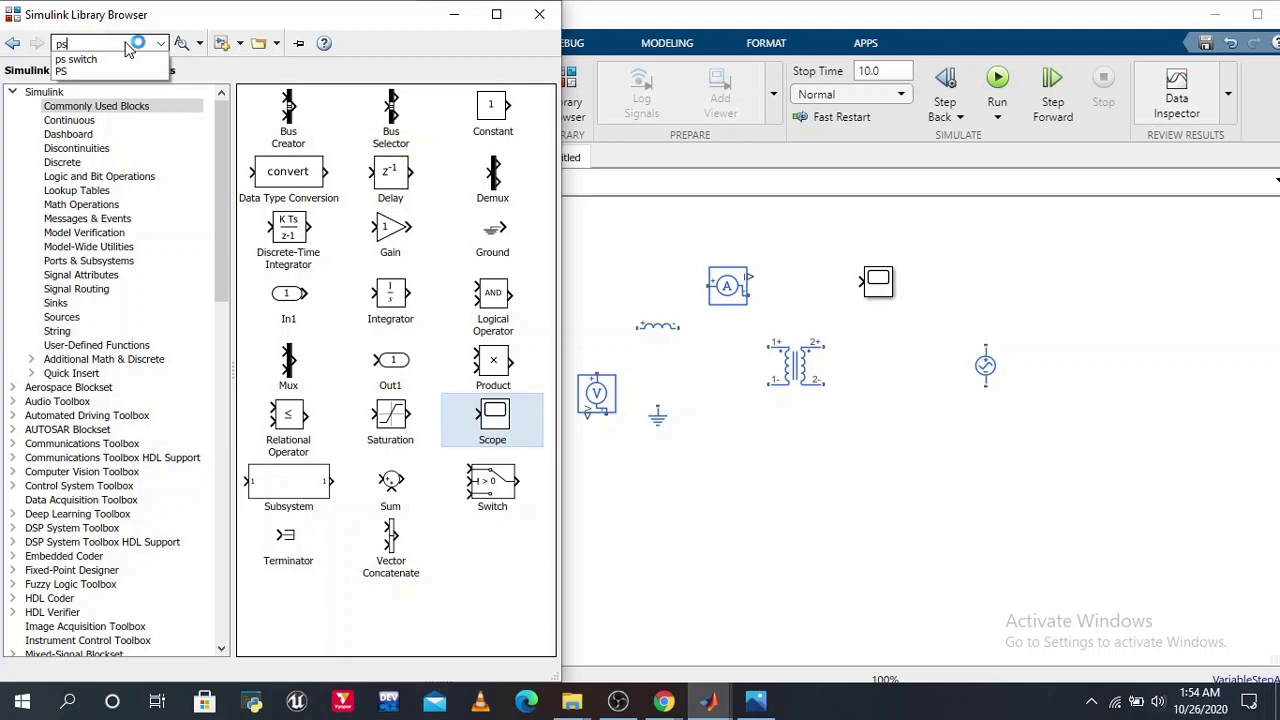
pyautogui.press('Down')
pyautogui.press('Down')
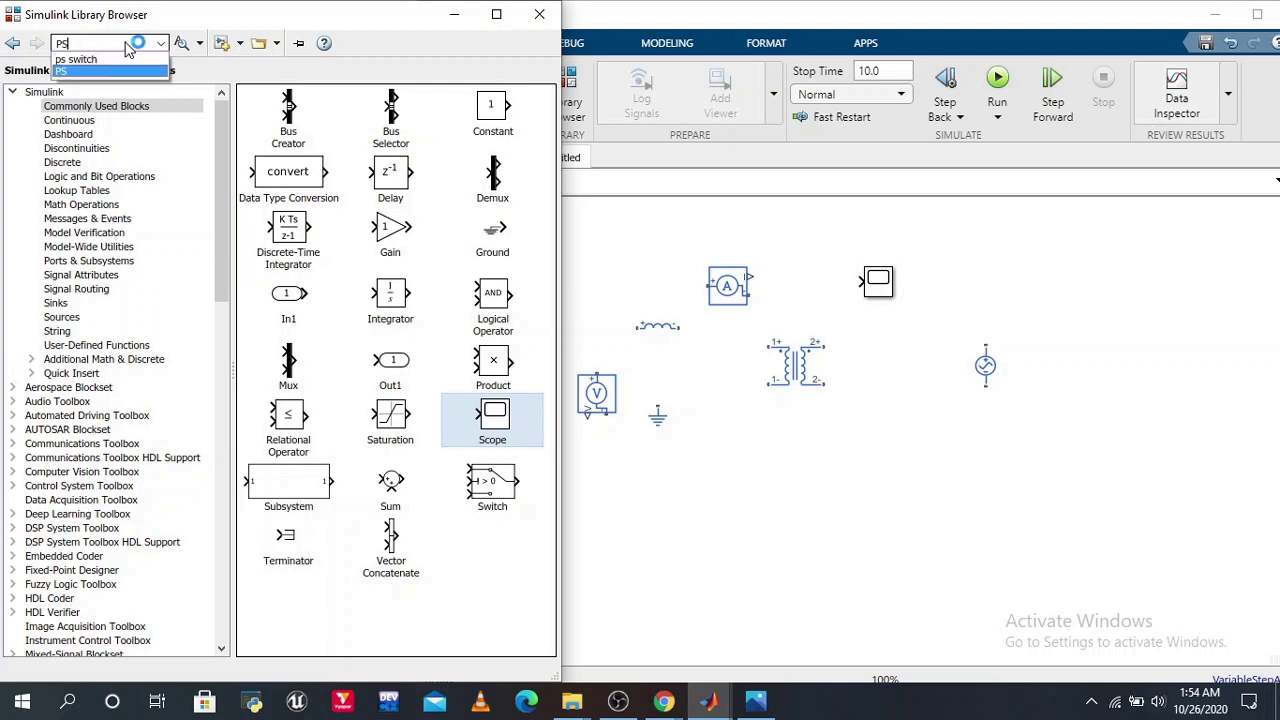
pyautogui.press('Return')
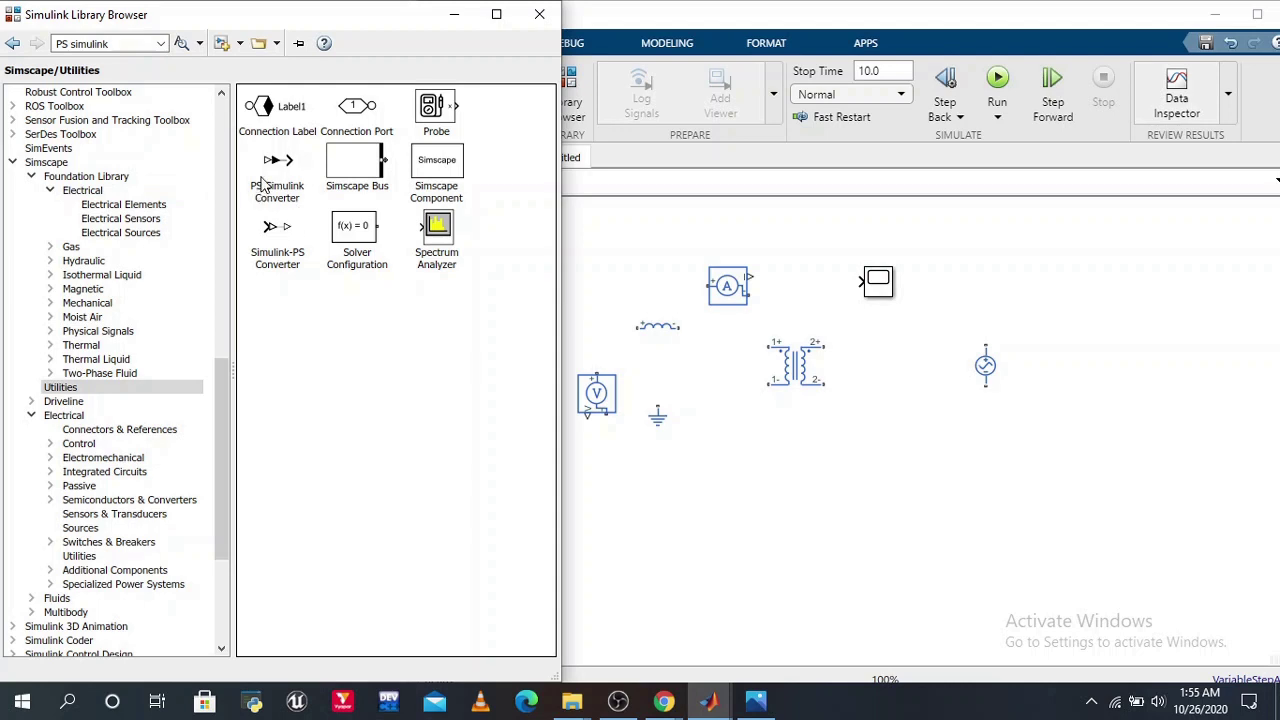
pyautogui.moveTo(268, 182); pyautogui.dragTo(788, 287)
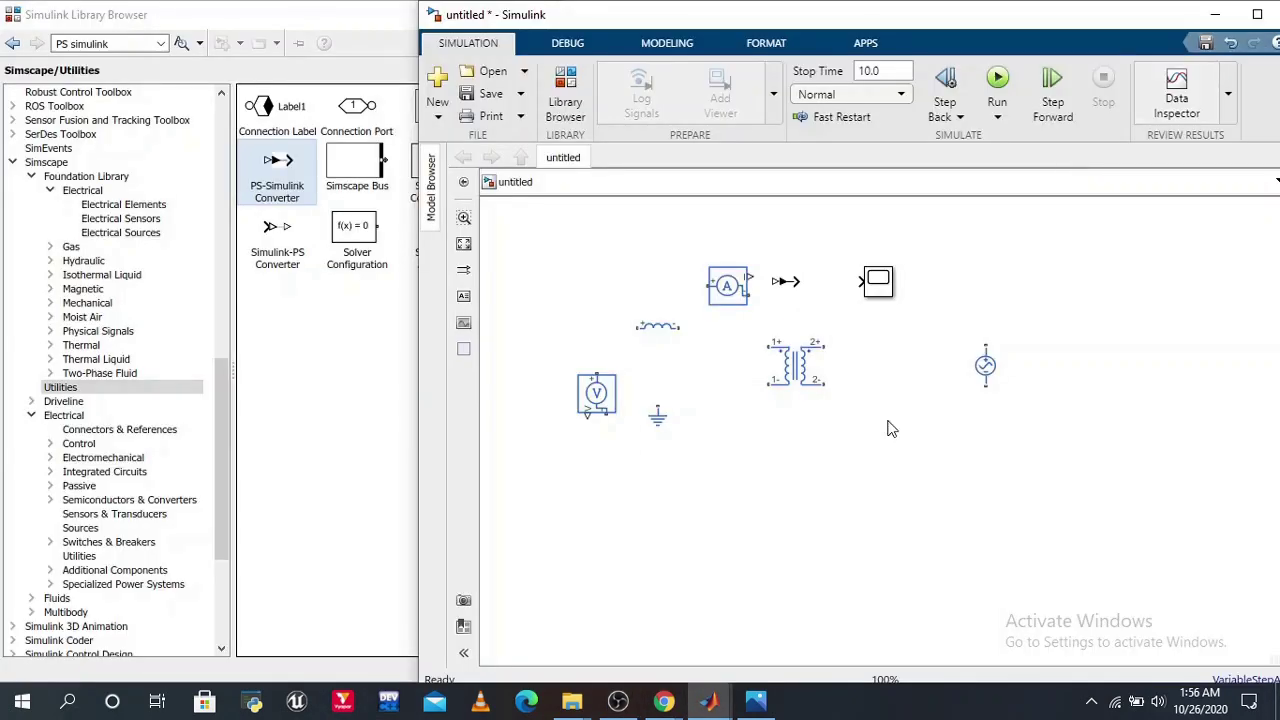
# Step: Move the Mutual Inductor and AC source lower right, and stand the Inductor vertically below the source
pyautogui.click(806, 368)
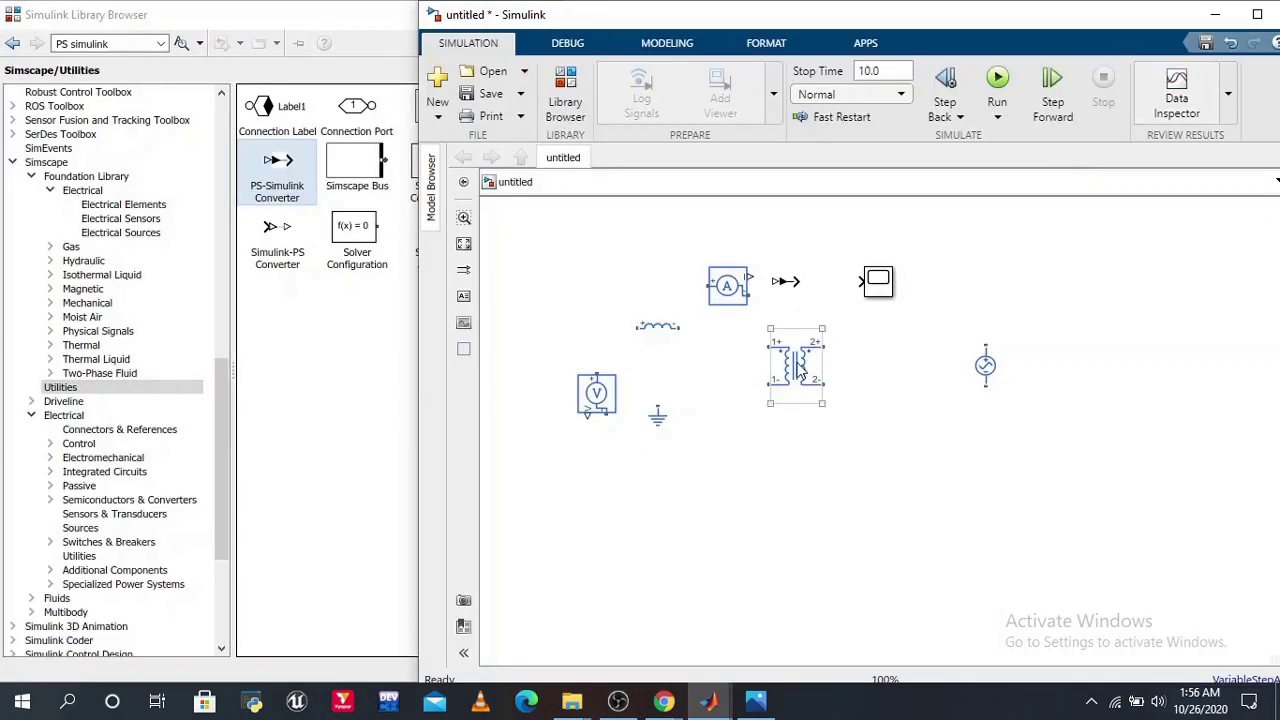
pyautogui.moveTo(803, 362); pyautogui.dragTo(887, 451)
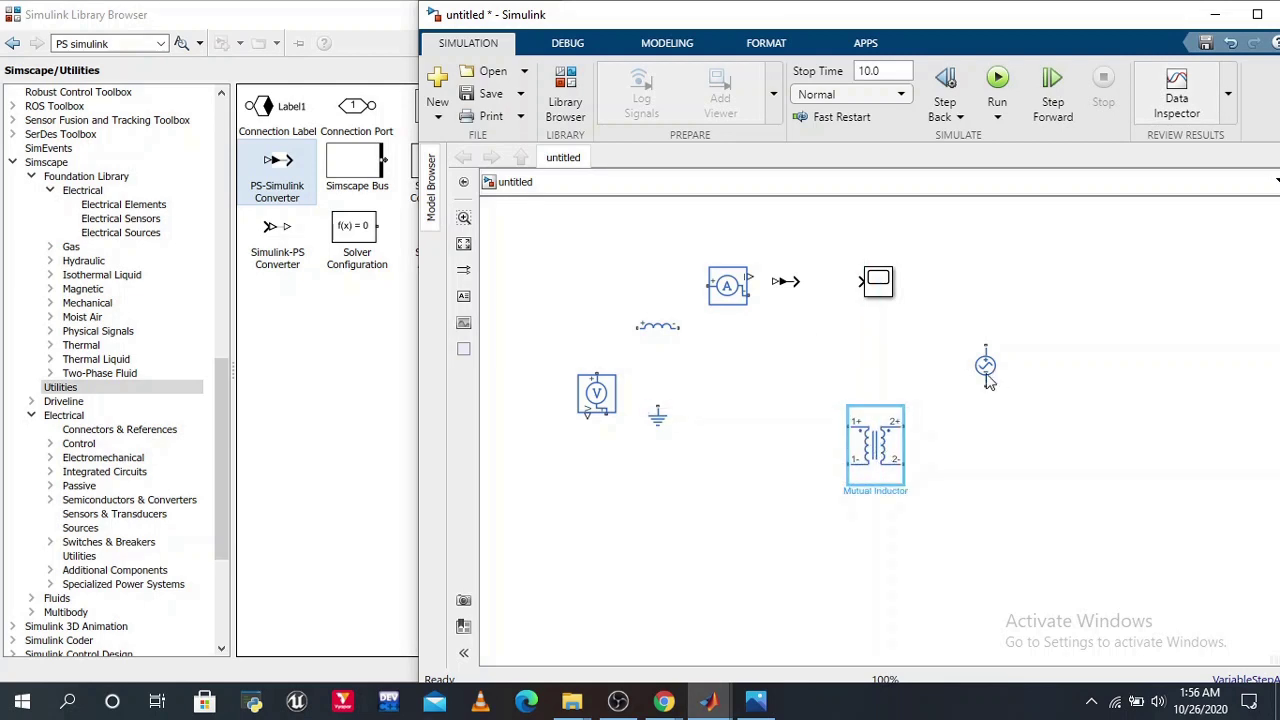
pyautogui.click(986, 372)
pyautogui.moveTo(986, 372); pyautogui.dragTo(1098, 446)
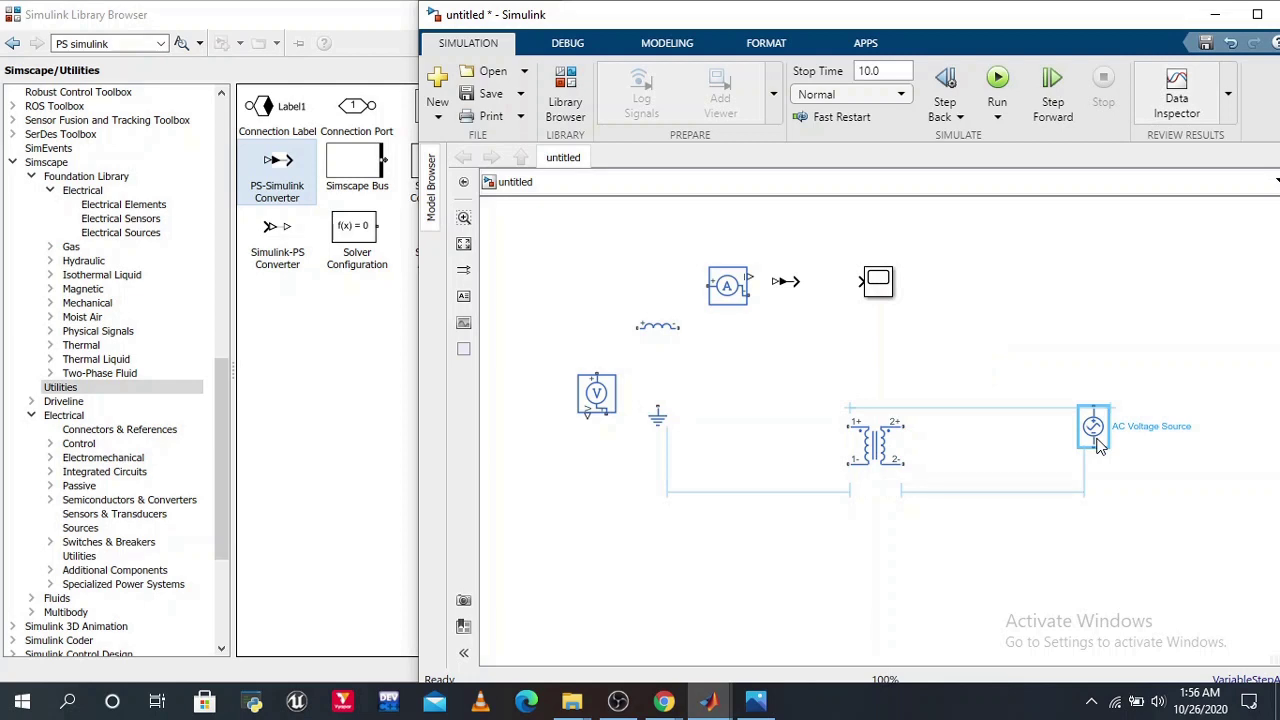
pyautogui.moveTo(668, 328); pyautogui.dragTo(1098, 543)
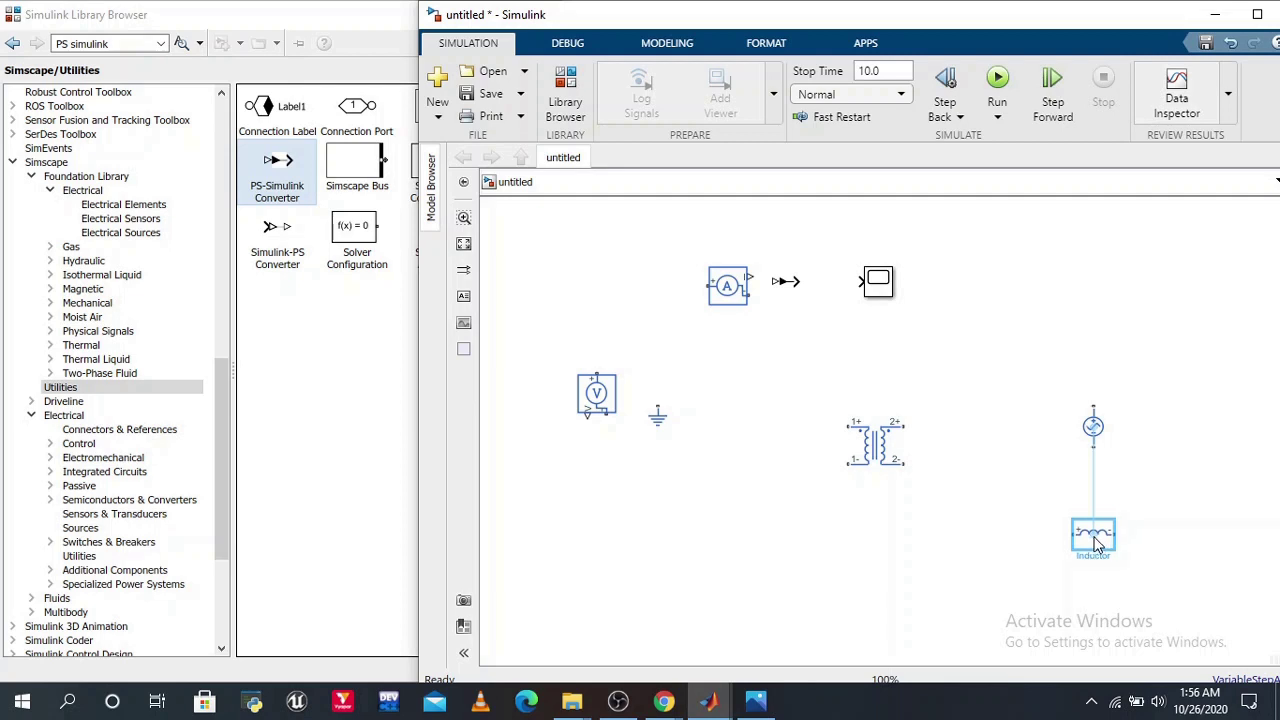
pyautogui.moveTo(1097, 543); pyautogui.dragTo(1095, 544)
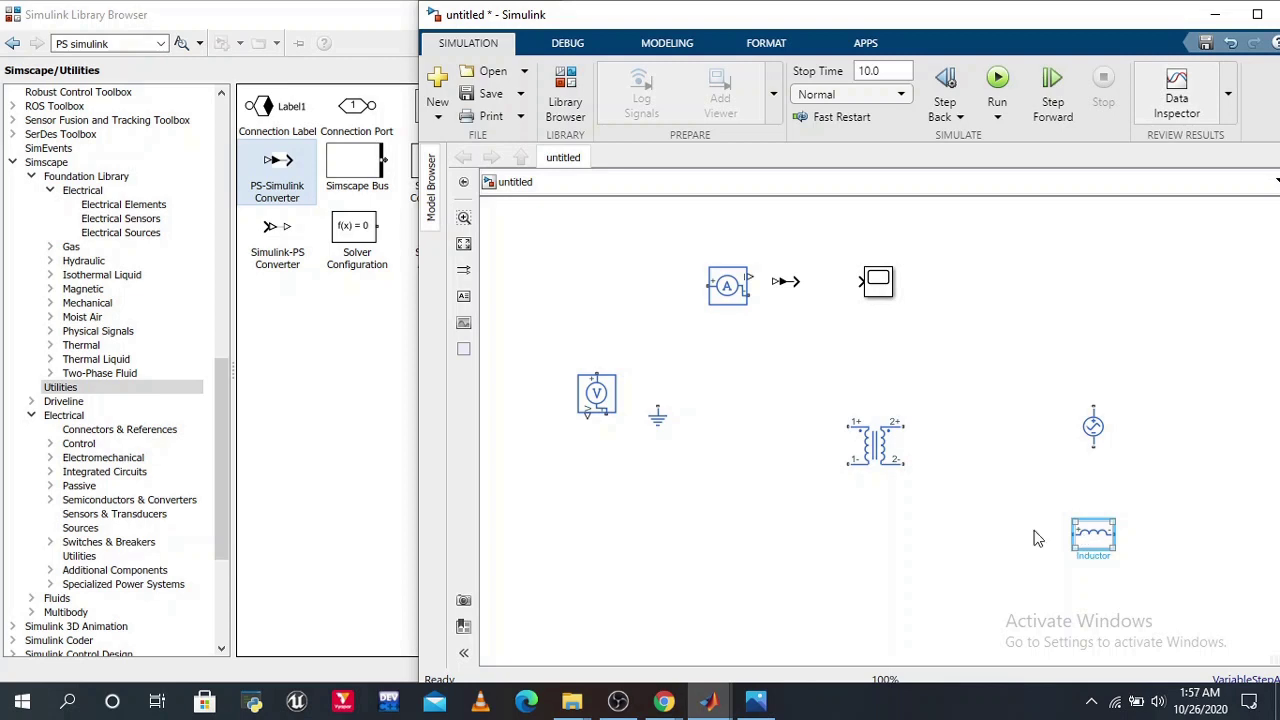
pyautogui.hotkey('ctrl', 'r')
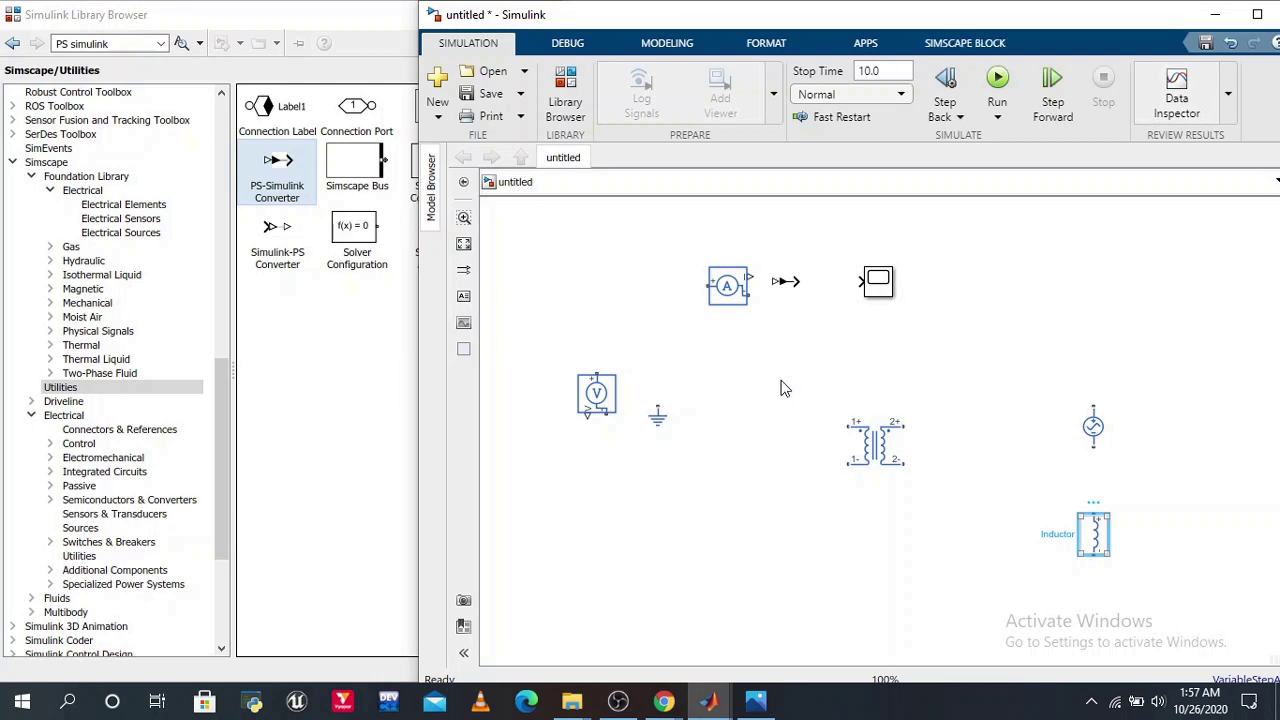
# Step: Copy the Inductor into horizontal Inductor1 and Inductor2 blocks in the middle of the canvas
pyautogui.moveTo(628, 706)
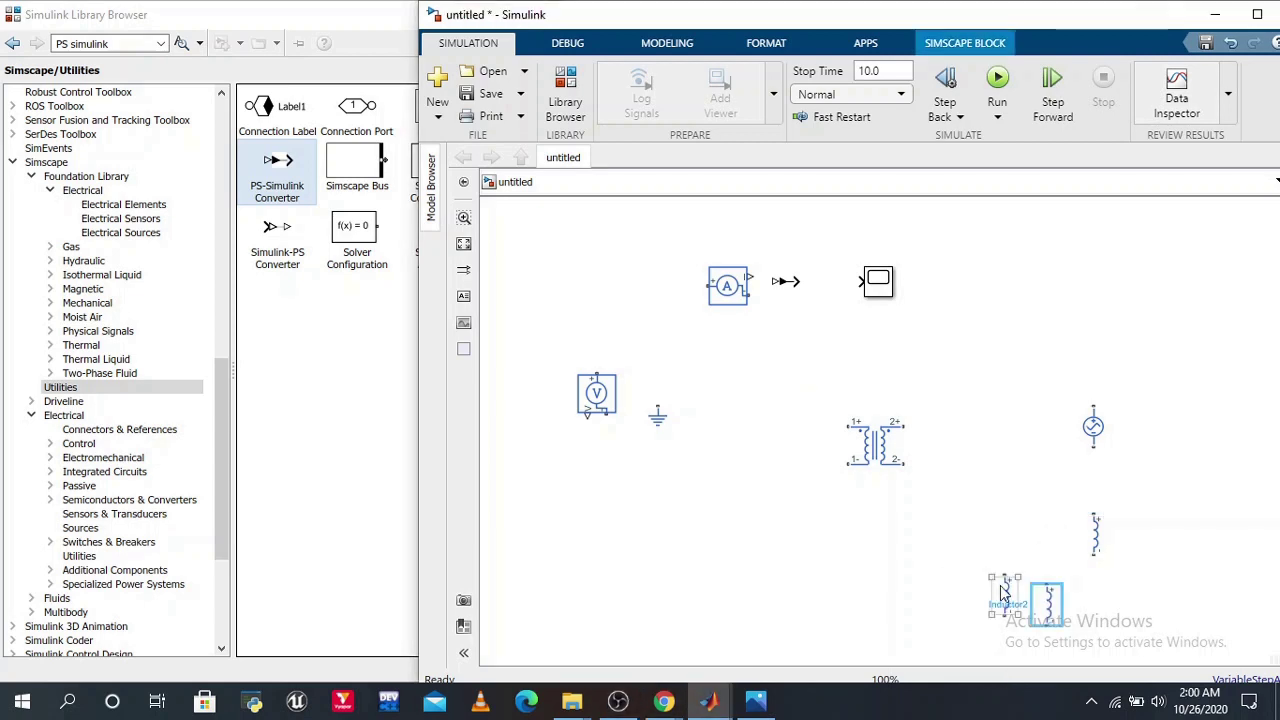
pyautogui.moveTo(1007, 600); pyautogui.dragTo(763, 398)
pyautogui.moveTo(1048, 600); pyautogui.dragTo(757, 563)
pyautogui.hotkey('ctrl', 'r')
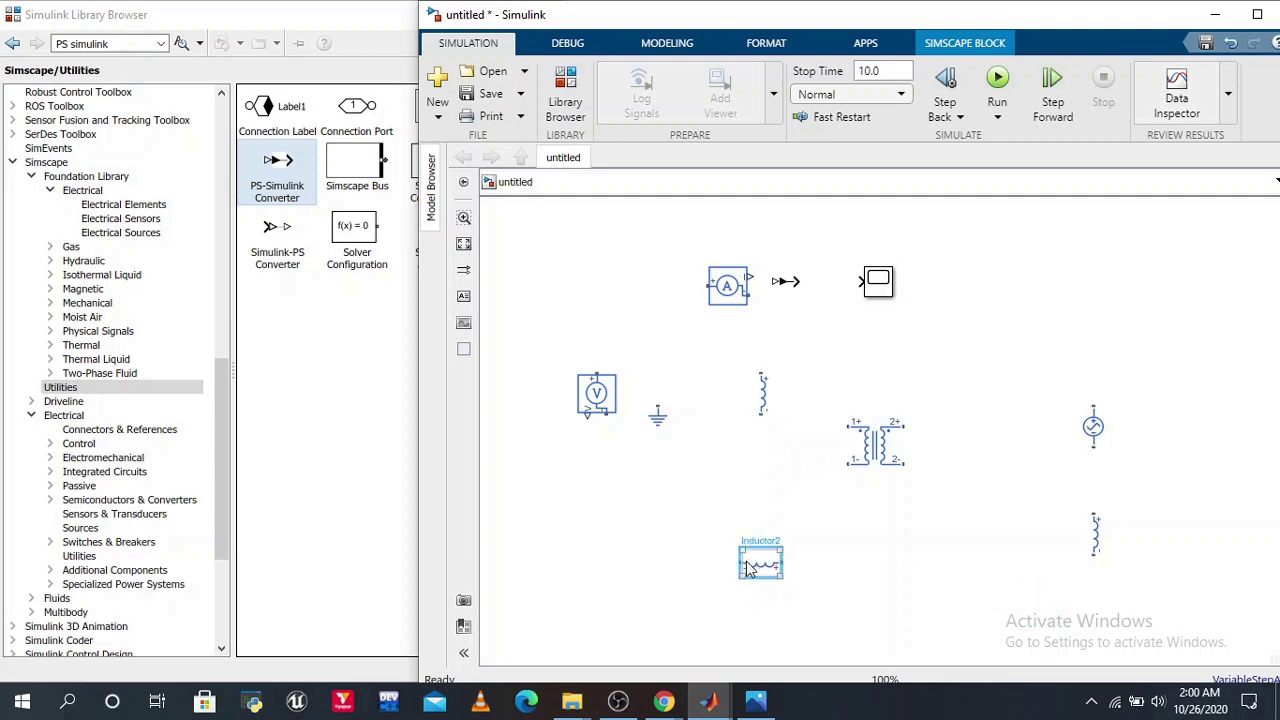
pyautogui.click(766, 395)
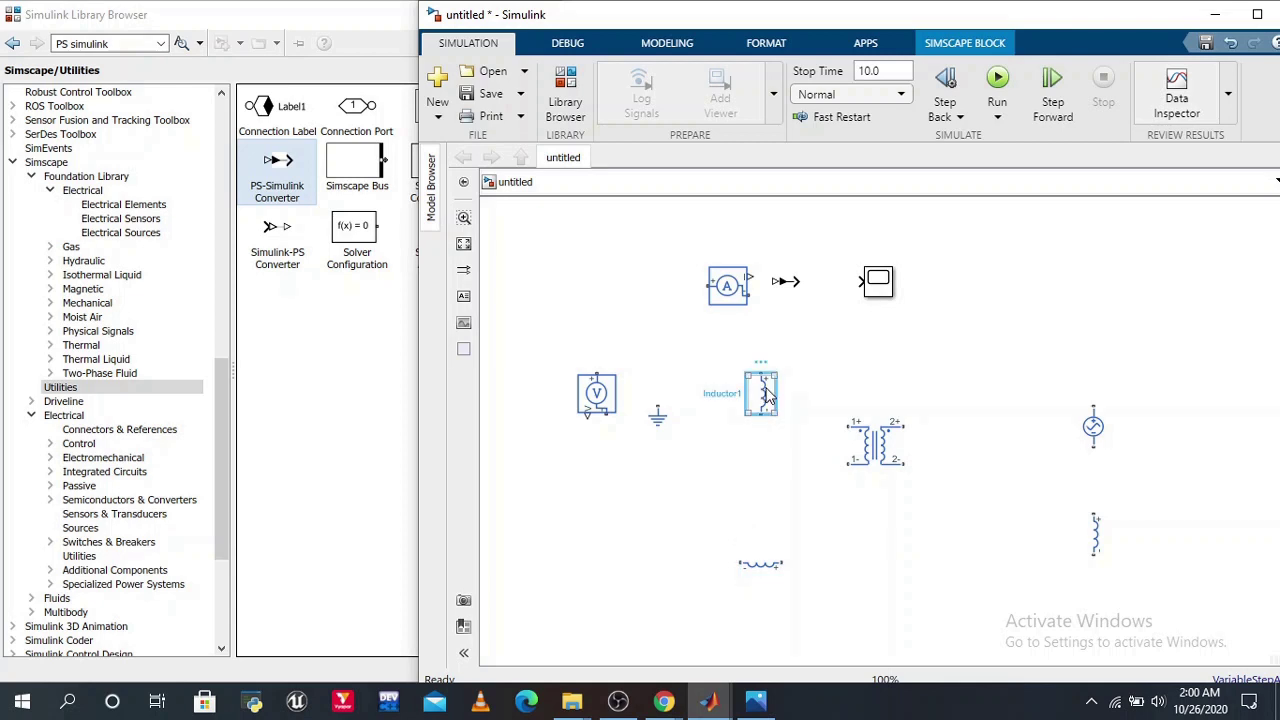
pyautogui.hotkey('ctrl', 'r')
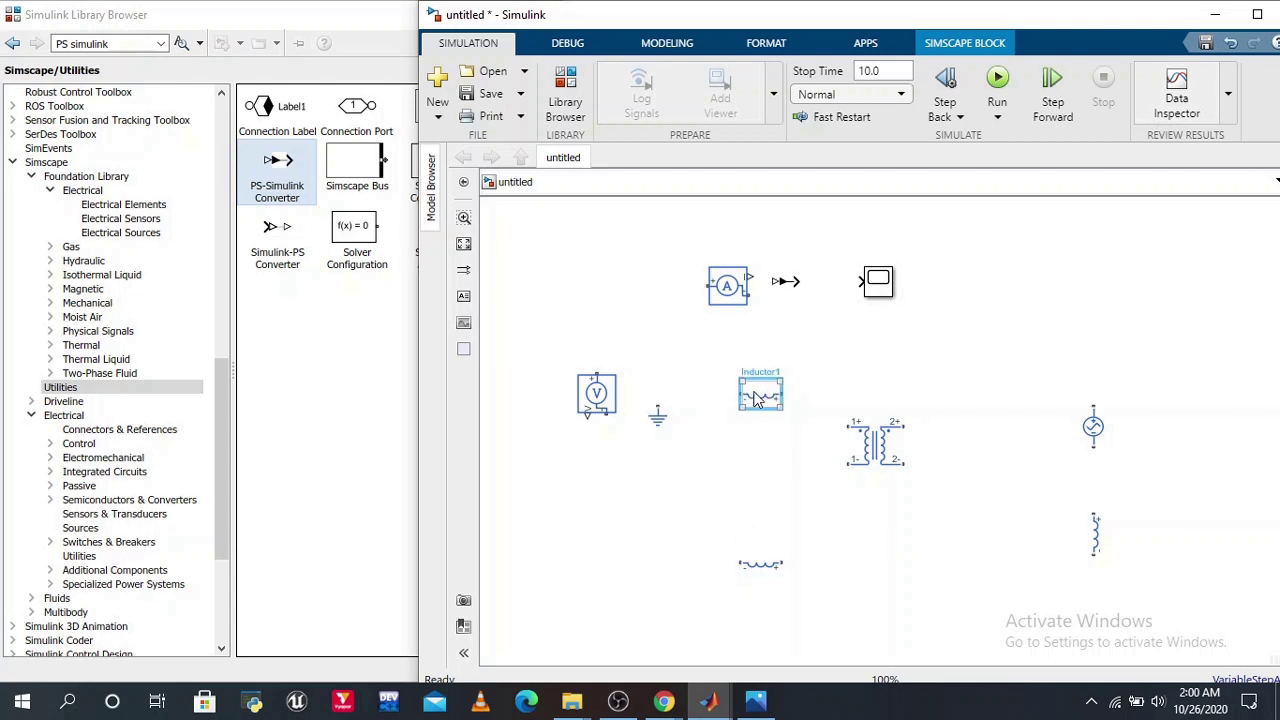
pyautogui.moveTo(757, 398); pyautogui.dragTo(723, 381)
# Step: Wire the voltage sensor to the converter and upper inductor, and the ammeter to transformer terminal 1+
pyautogui.click(758, 563)
pyautogui.click(758, 460)
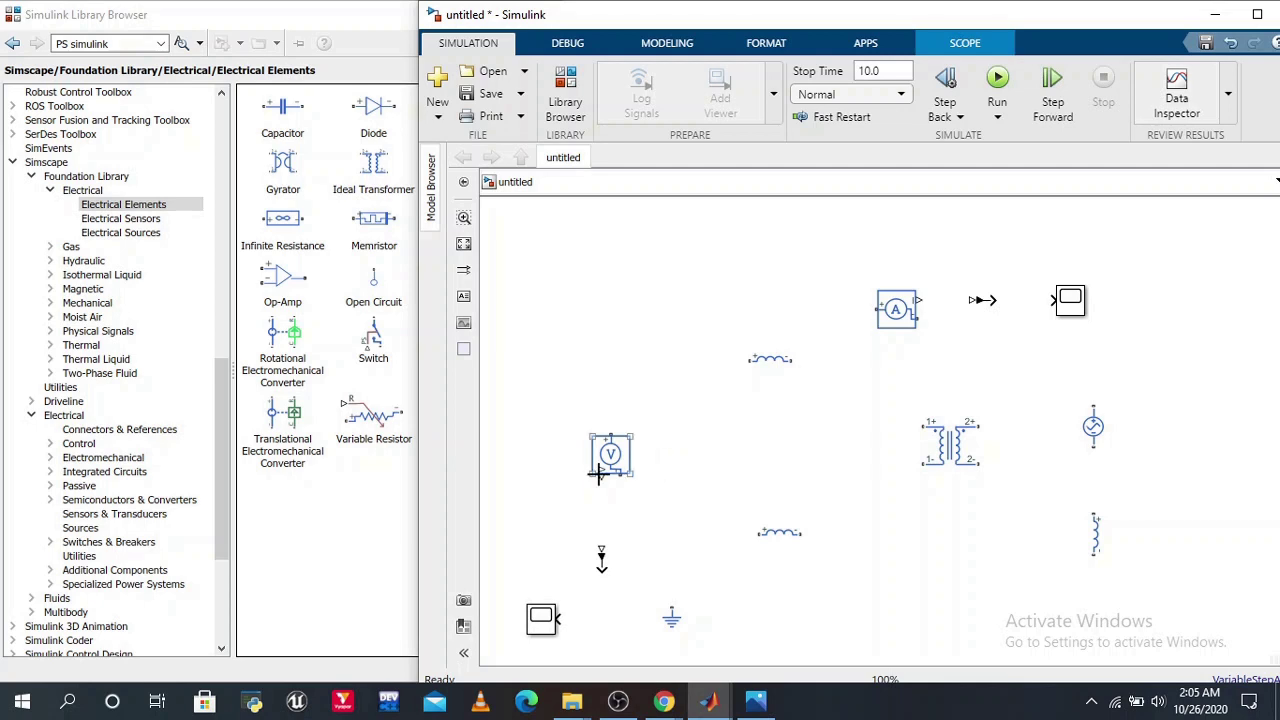
pyautogui.moveTo(597, 481); pyautogui.dragTo(562, 620)
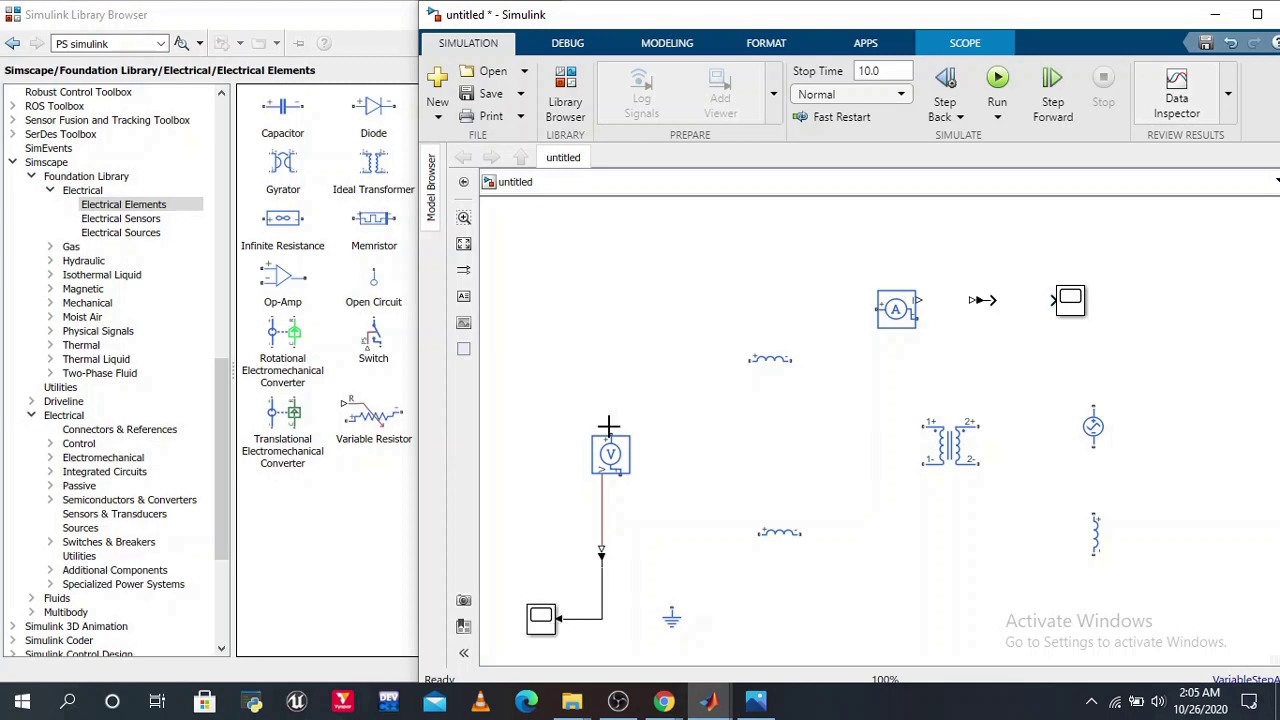
pyautogui.moveTo(609, 427); pyautogui.dragTo(915, 425)
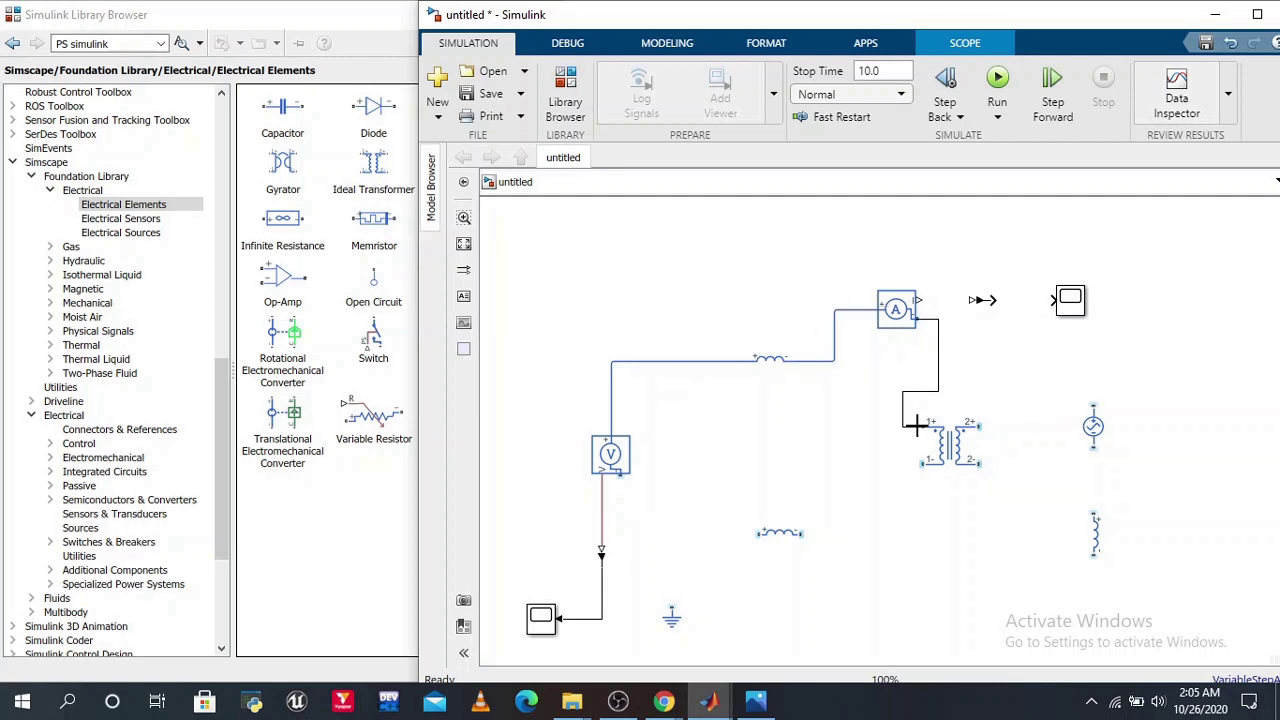
pyautogui.moveTo(915, 427); pyautogui.dragTo(908, 420)
pyautogui.click(907, 420)
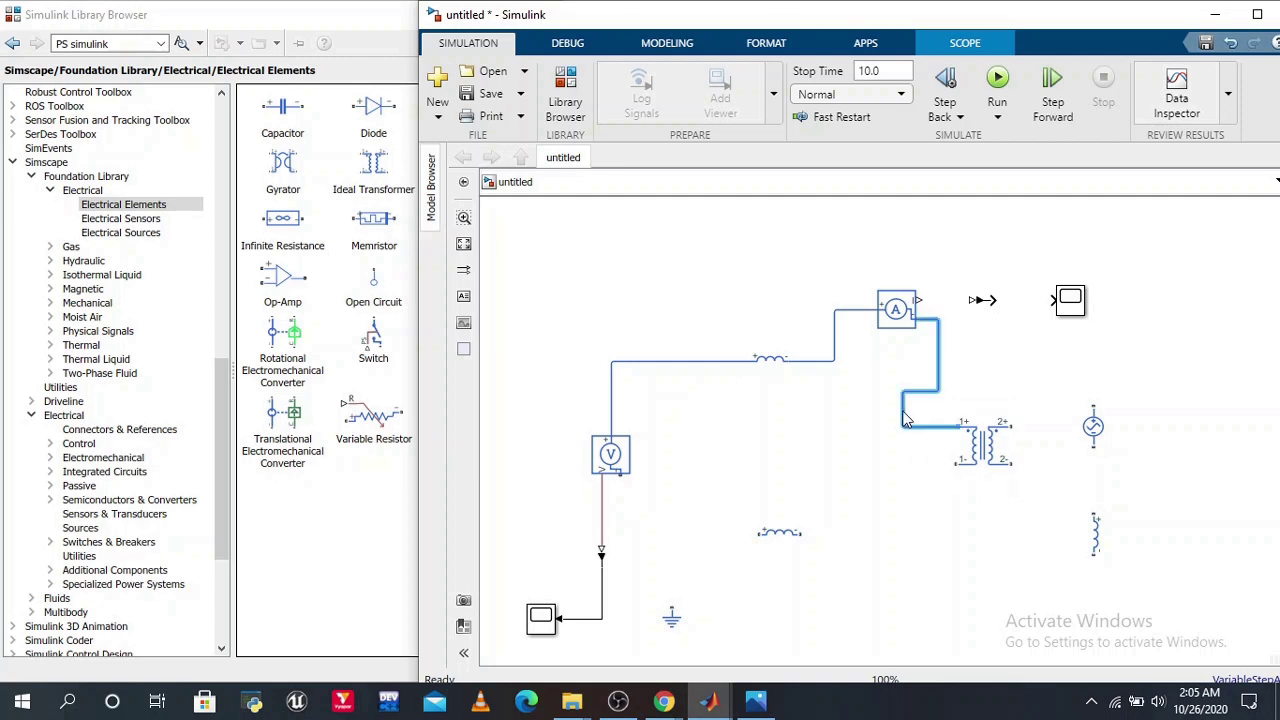
pyautogui.moveTo(905, 420); pyautogui.dragTo(939, 420)
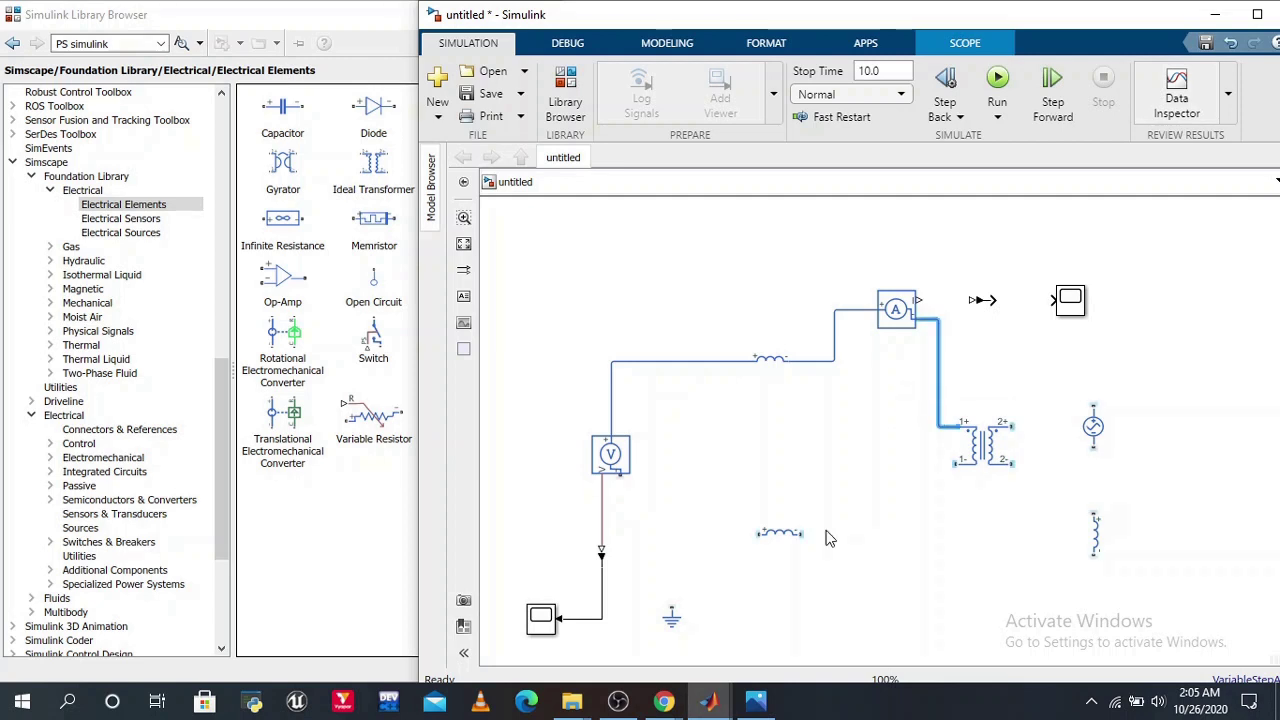
# Step: Connect the lower inductor to transformer terminal 1- and the voltage sensor, then ground the lower wire
pyautogui.moveTo(801, 533); pyautogui.dragTo(955, 463)
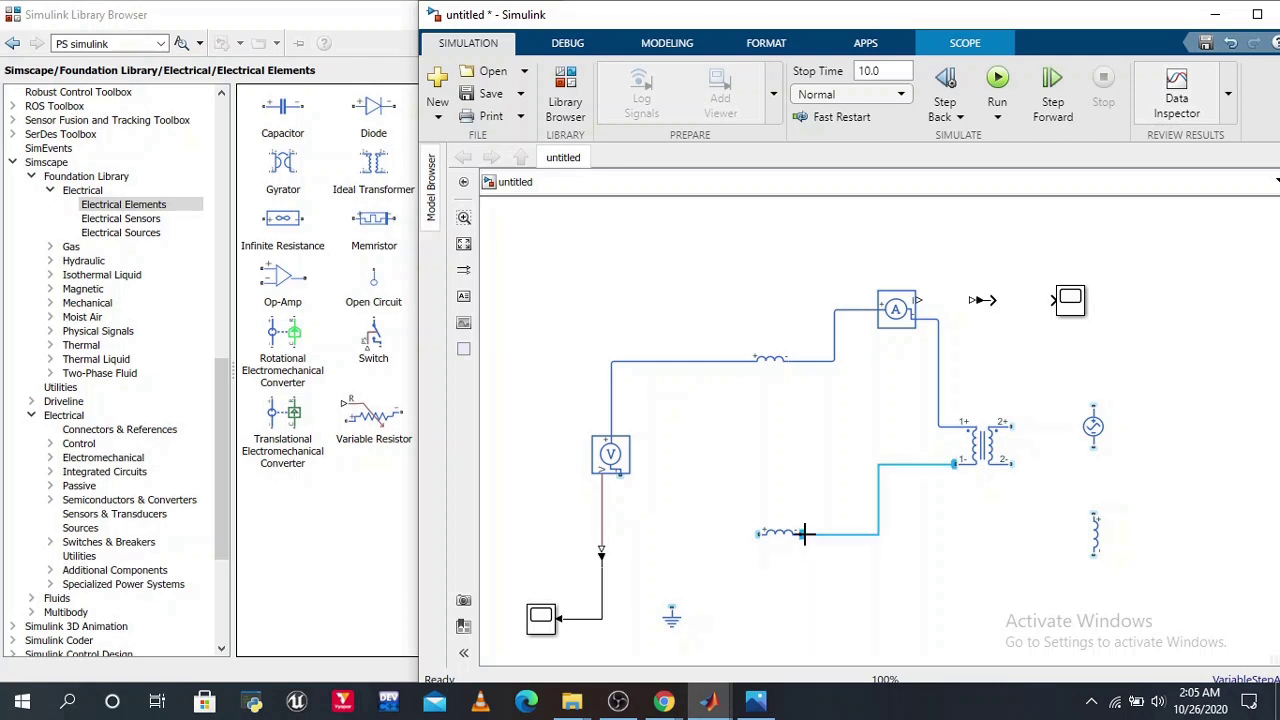
pyautogui.click(752, 550)
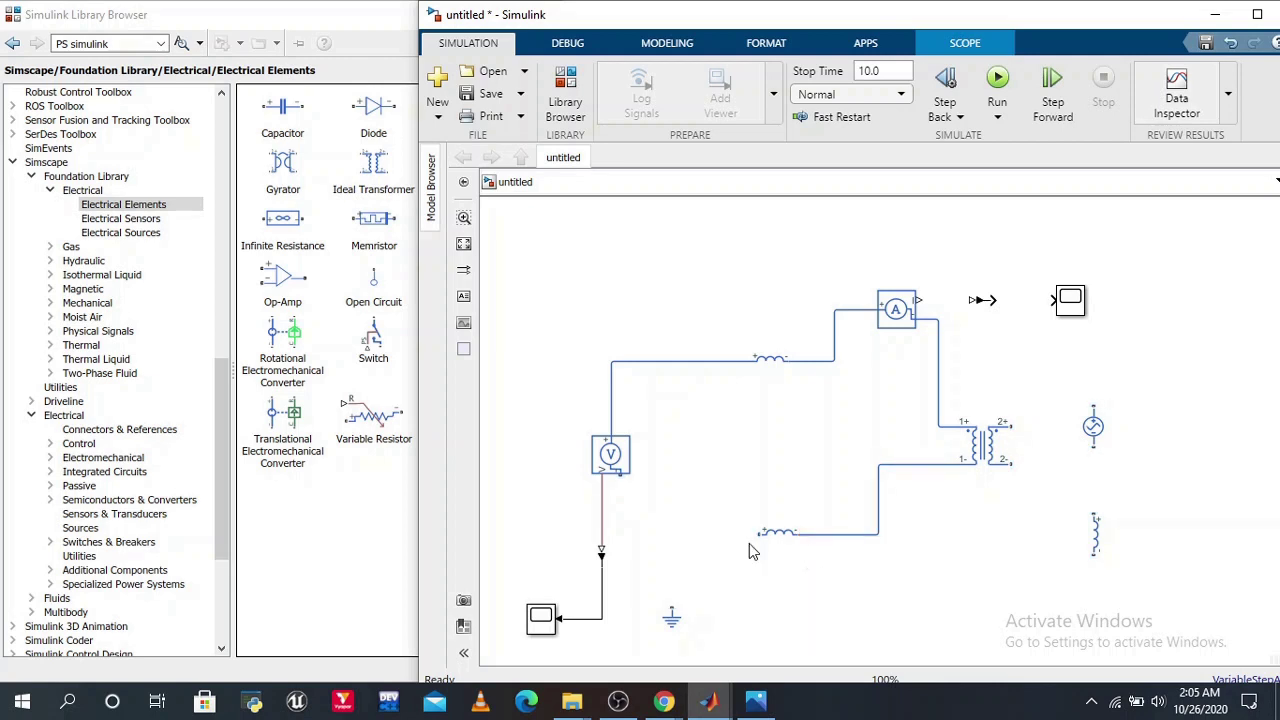
pyautogui.moveTo(759, 533); pyautogui.dragTo(620, 478)
pyautogui.moveTo(673, 609); pyautogui.dragTo(671, 534)
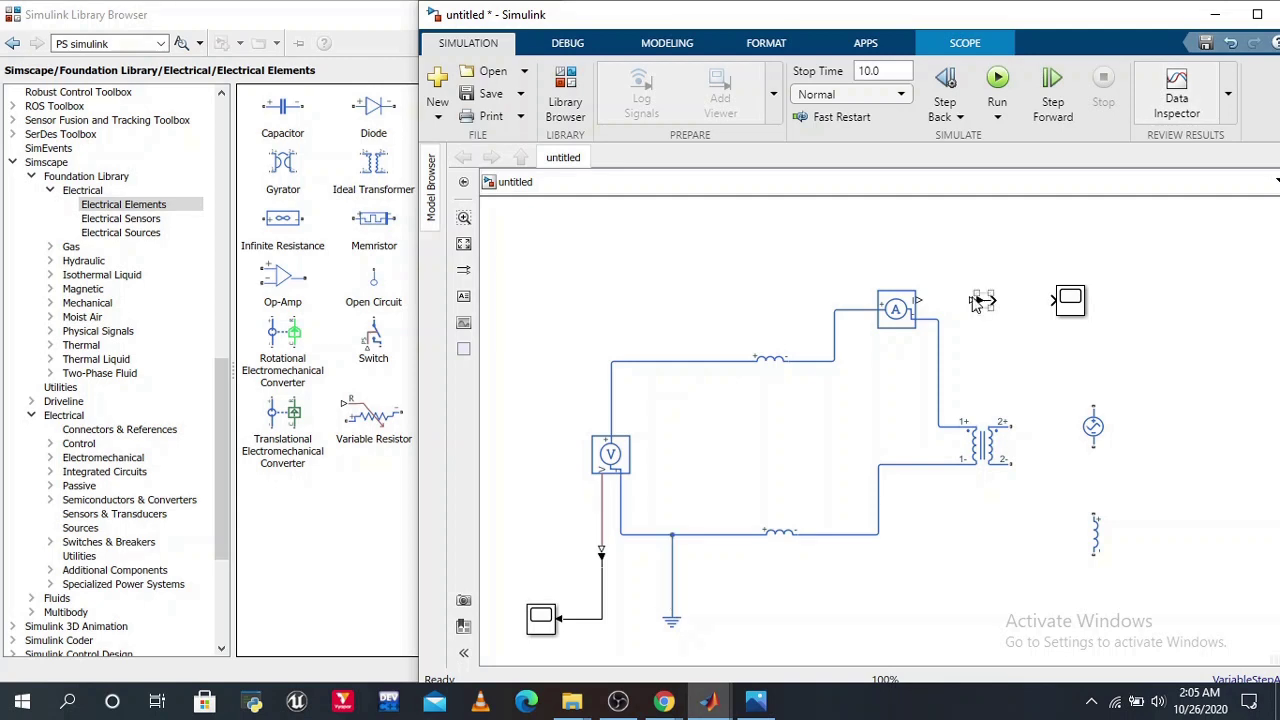
# Step: Route the ammeter signal to the scope and wire the transformer's secondary to the AC source and inductor
pyautogui.moveTo(975, 304); pyautogui.dragTo(1069, 299)
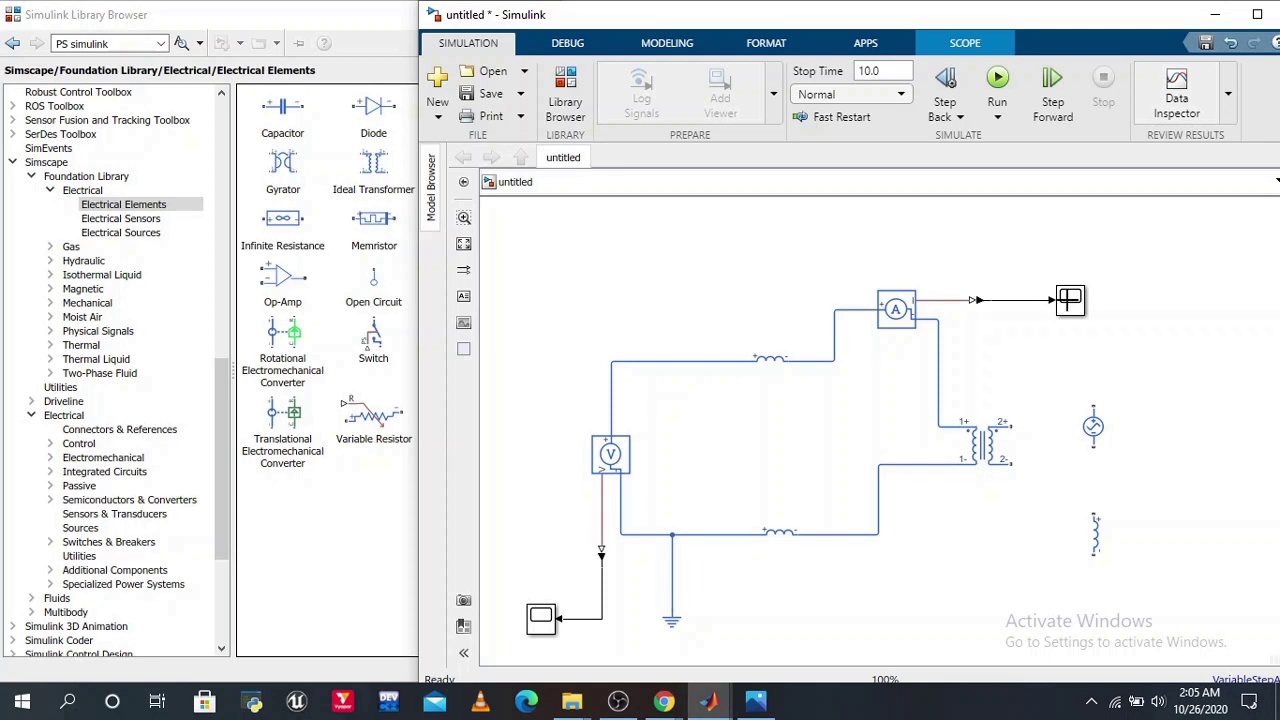
pyautogui.moveTo(1093, 410); pyautogui.dragTo(1078, 581)
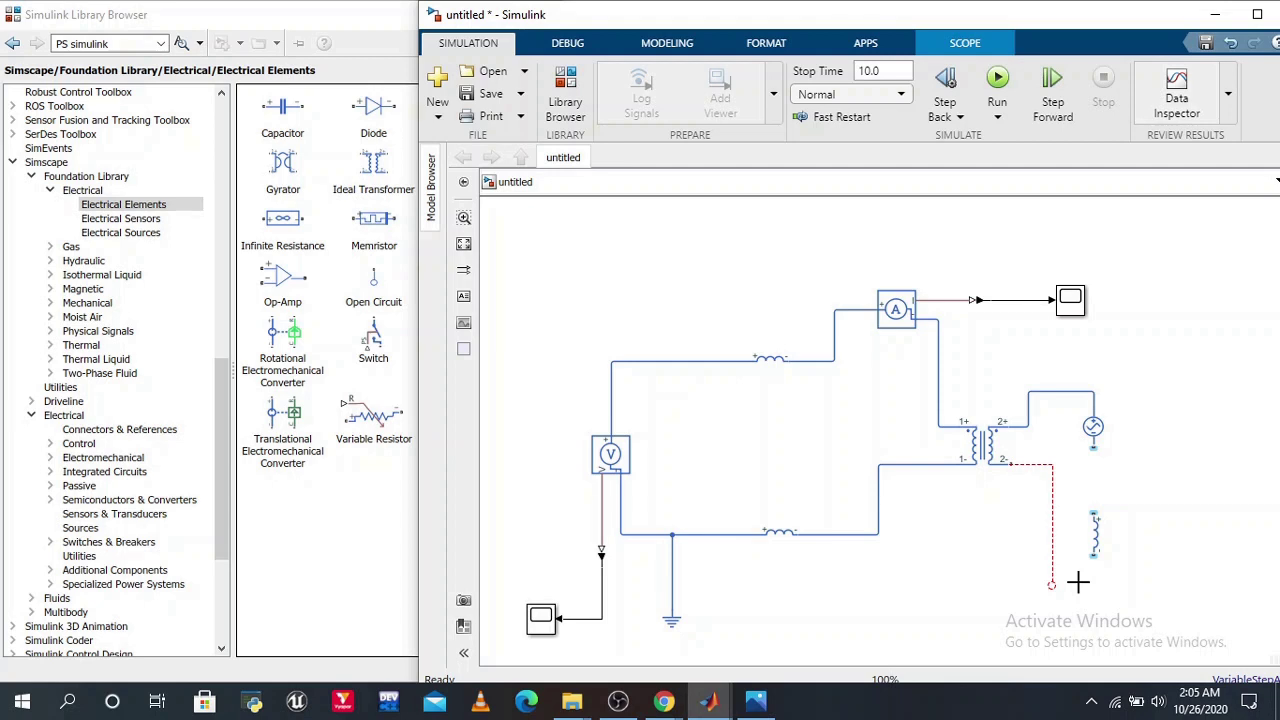
pyautogui.moveTo(1078, 581); pyautogui.dragTo(1092, 565)
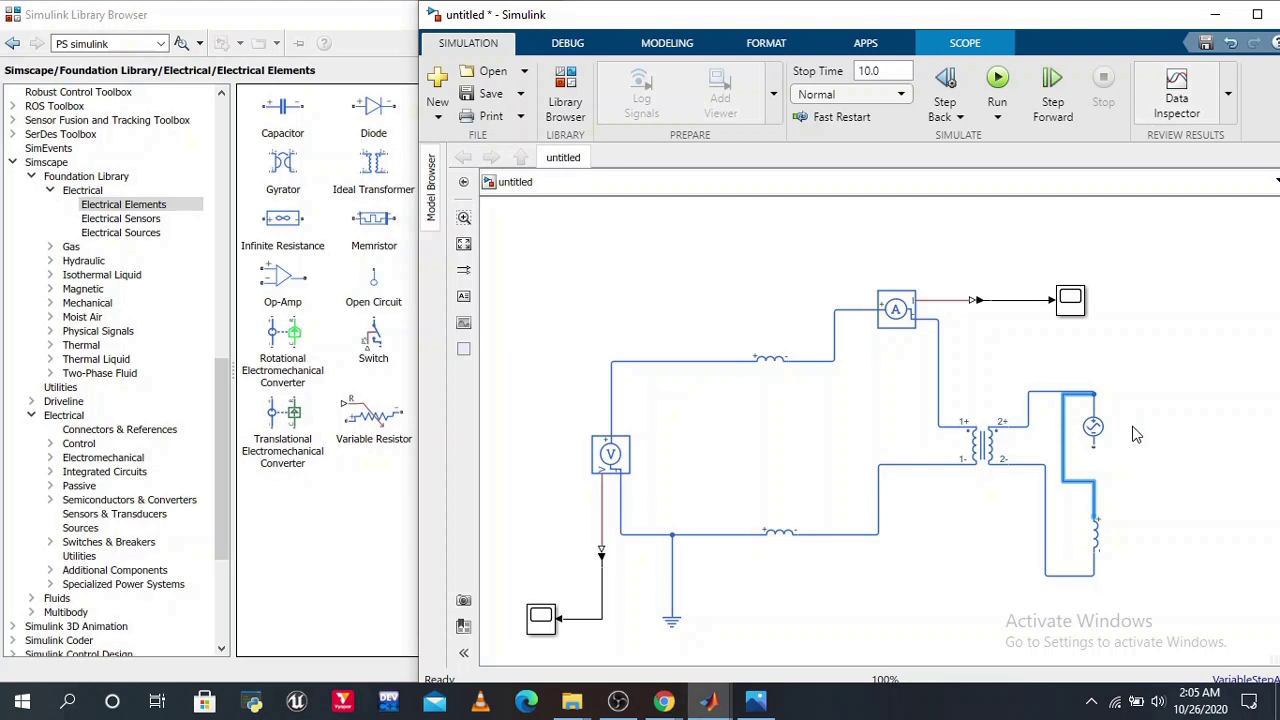
pyautogui.moveTo(1135, 434); pyautogui.dragTo(1135, 450)
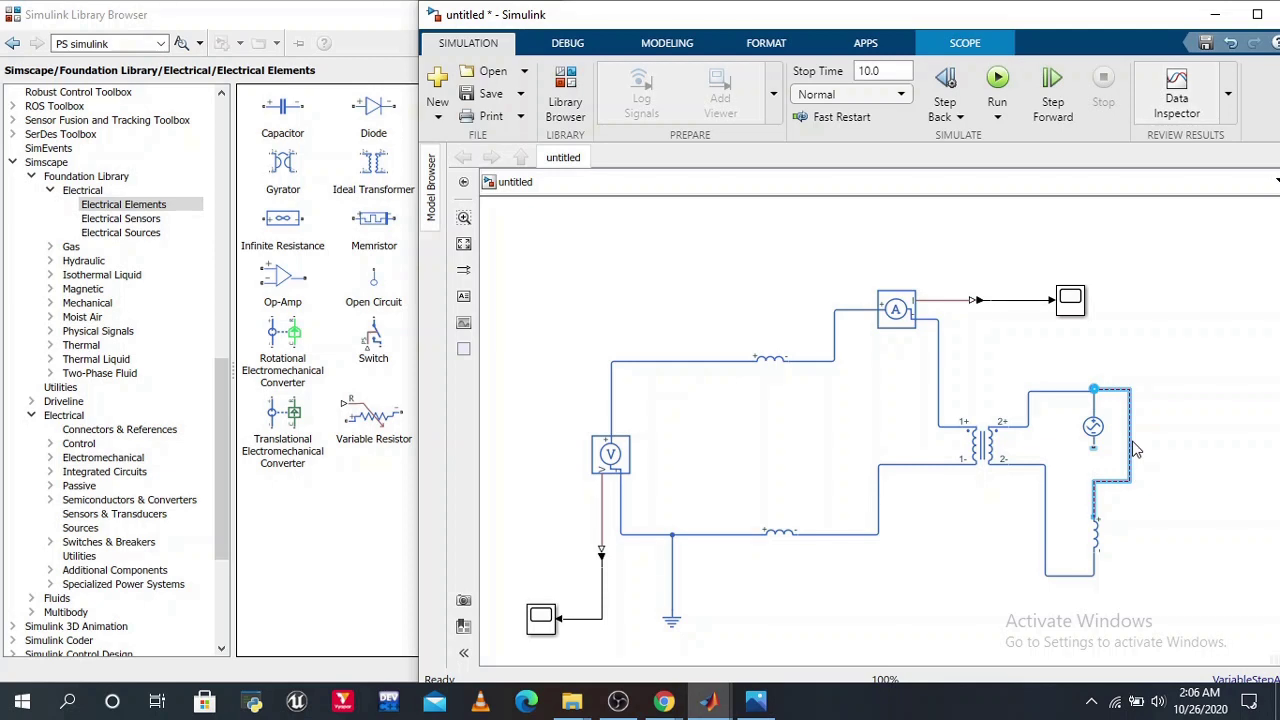
pyautogui.hotkey('ctrl', 'z')
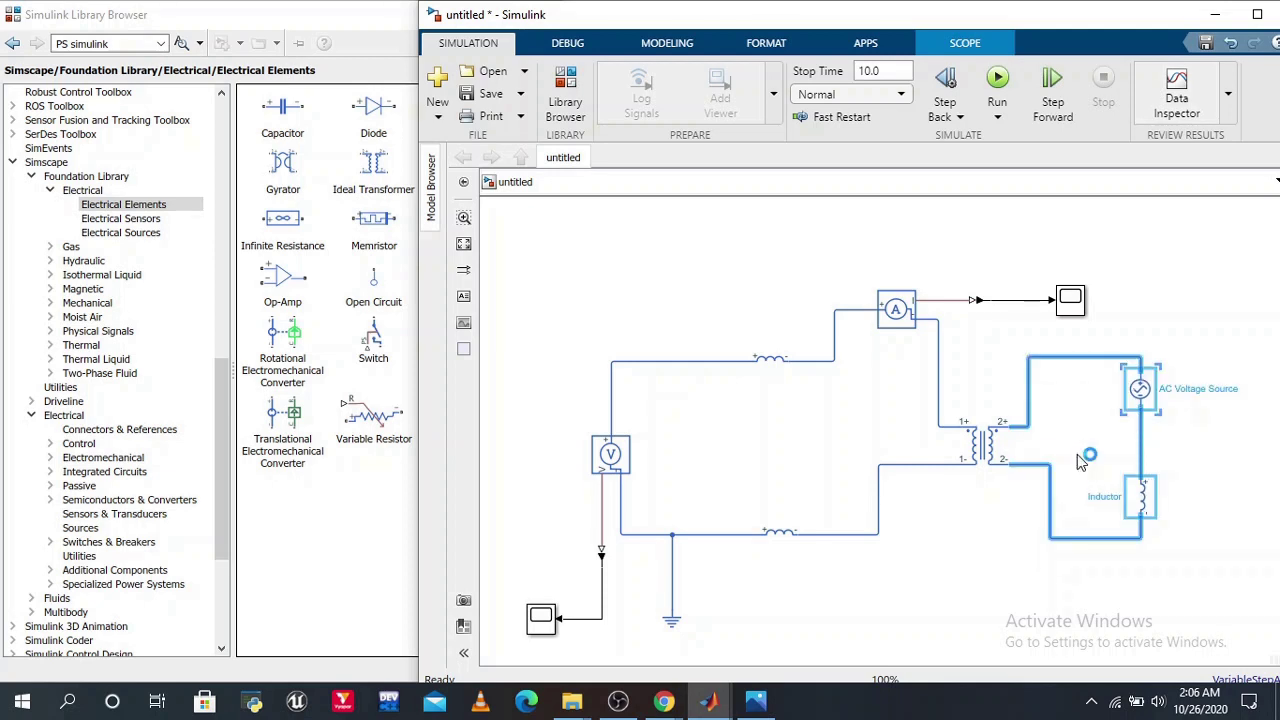
pyautogui.click(1022, 525)
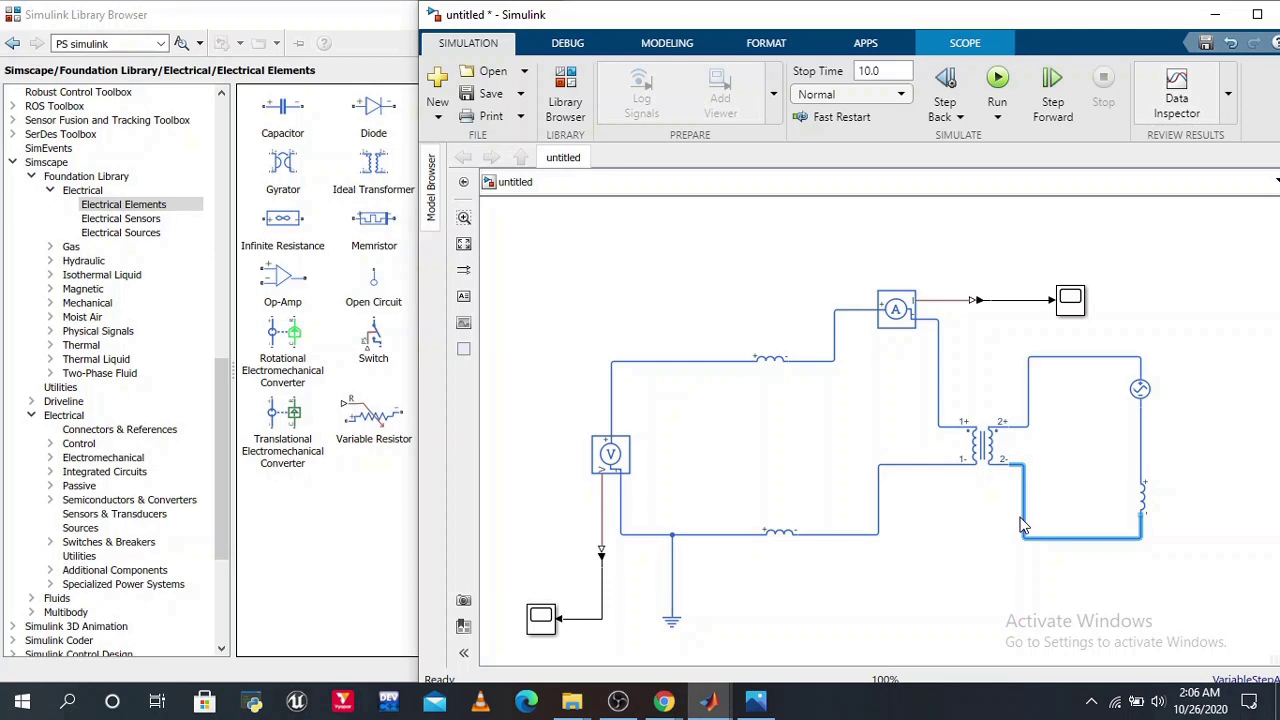
# Step: Find Solver Configuration in the library and attach it to the primary circuit's bottom wire
pyautogui.click(138, 43)
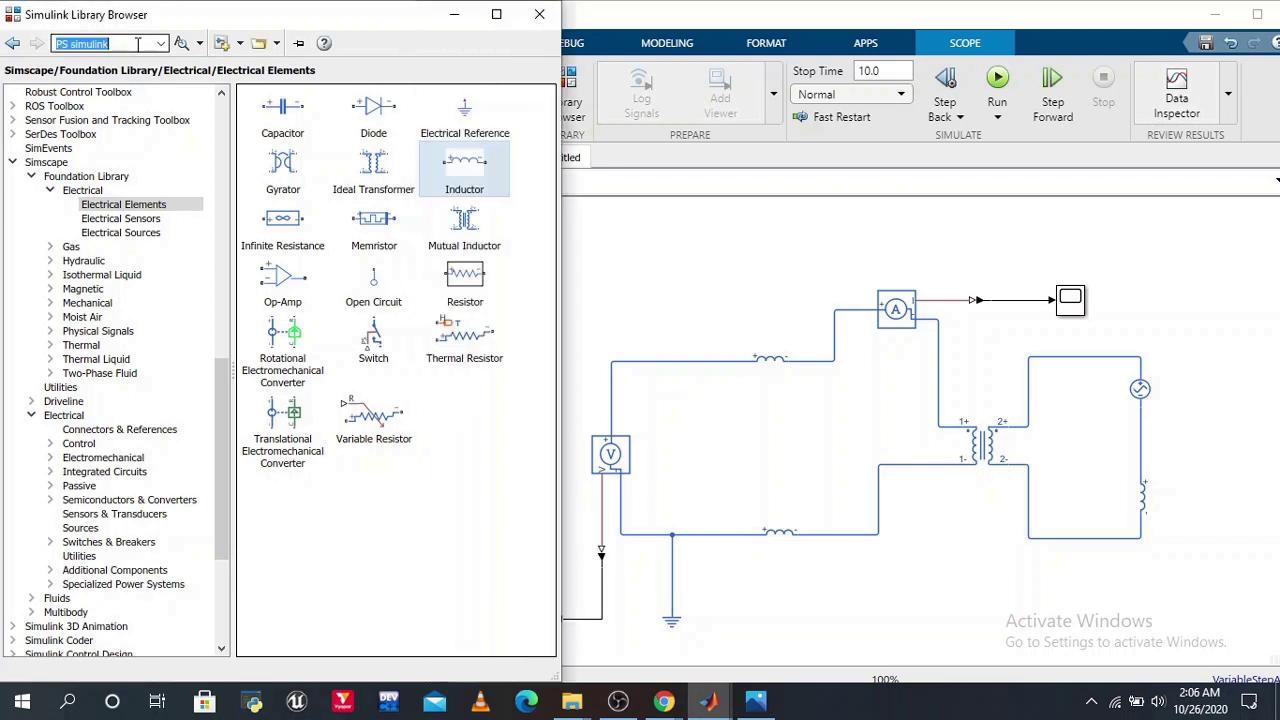
pyautogui.write('so')
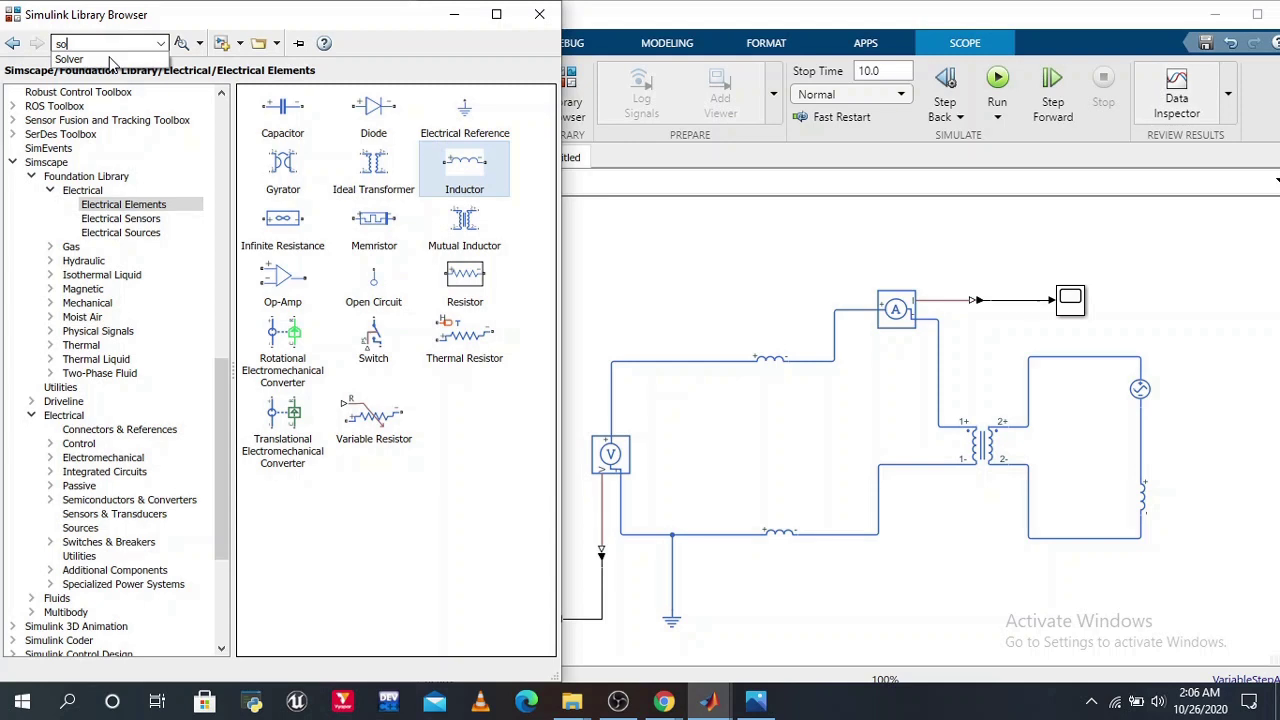
pyautogui.click(113, 60)
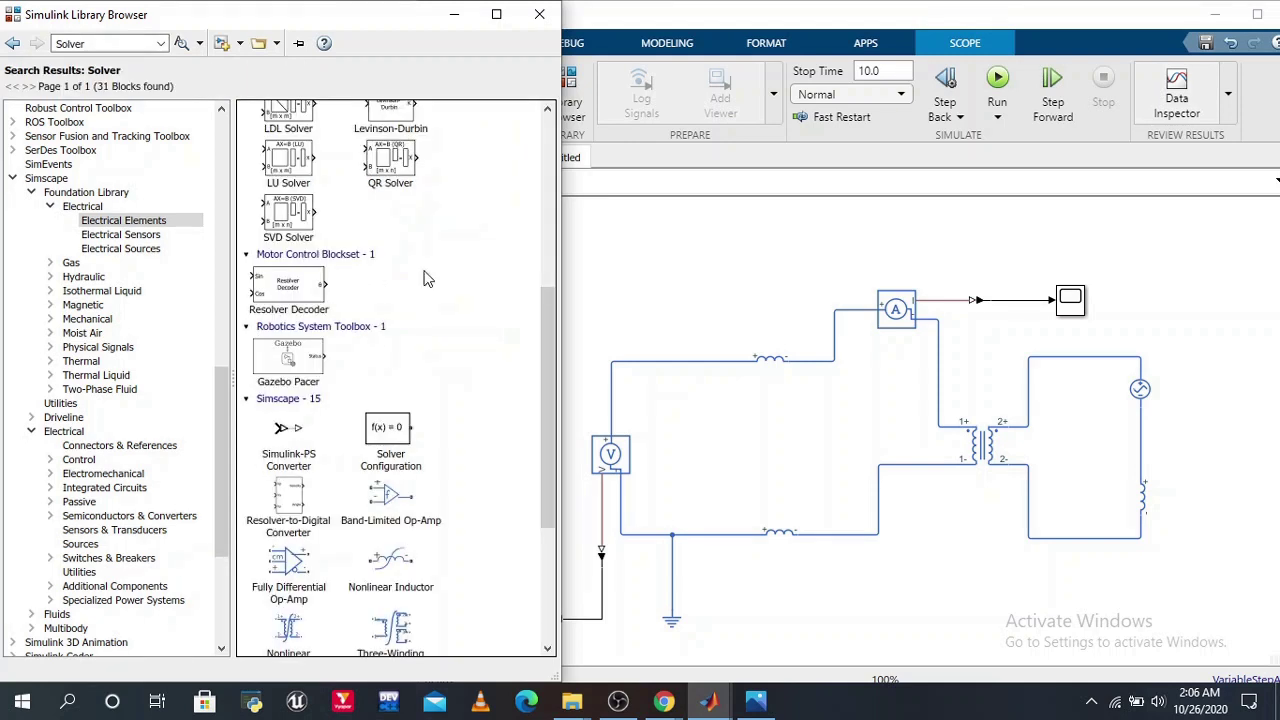
pyautogui.scroll(-2, 424, 278)
pyautogui.moveTo(390, 320); pyautogui.dragTo(828, 604)
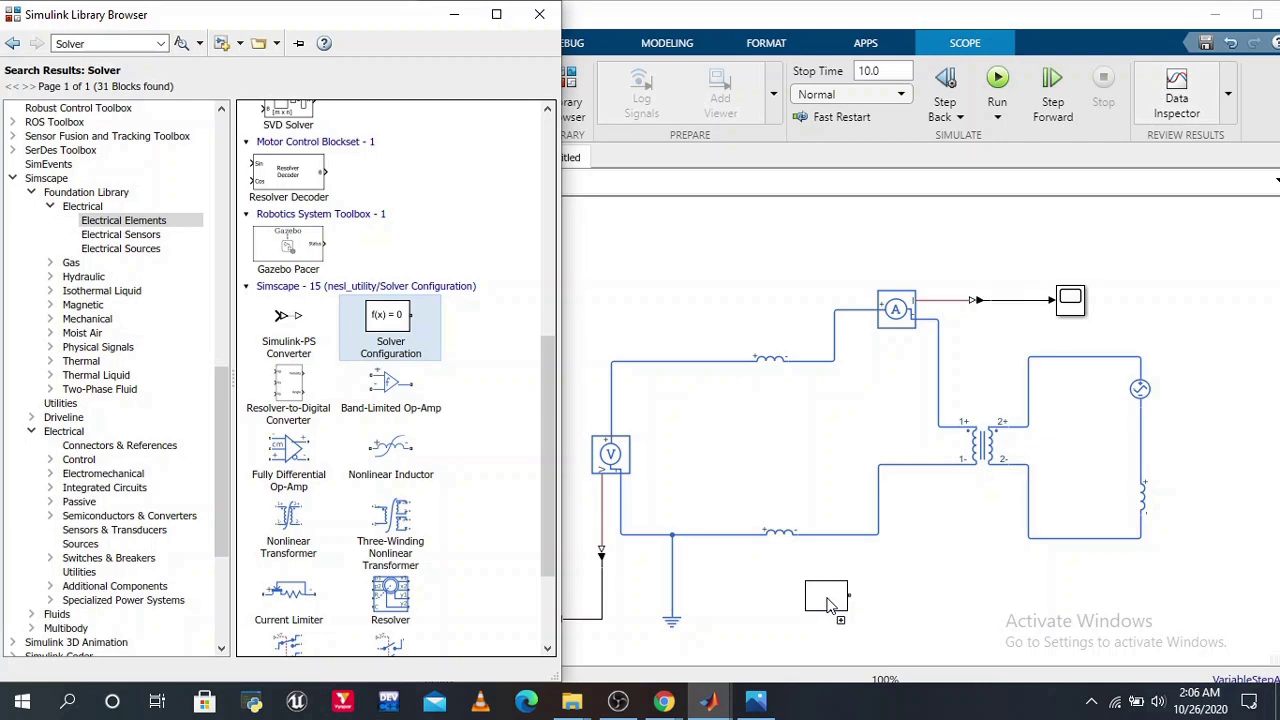
pyautogui.moveTo(826, 604); pyautogui.dragTo(832, 594)
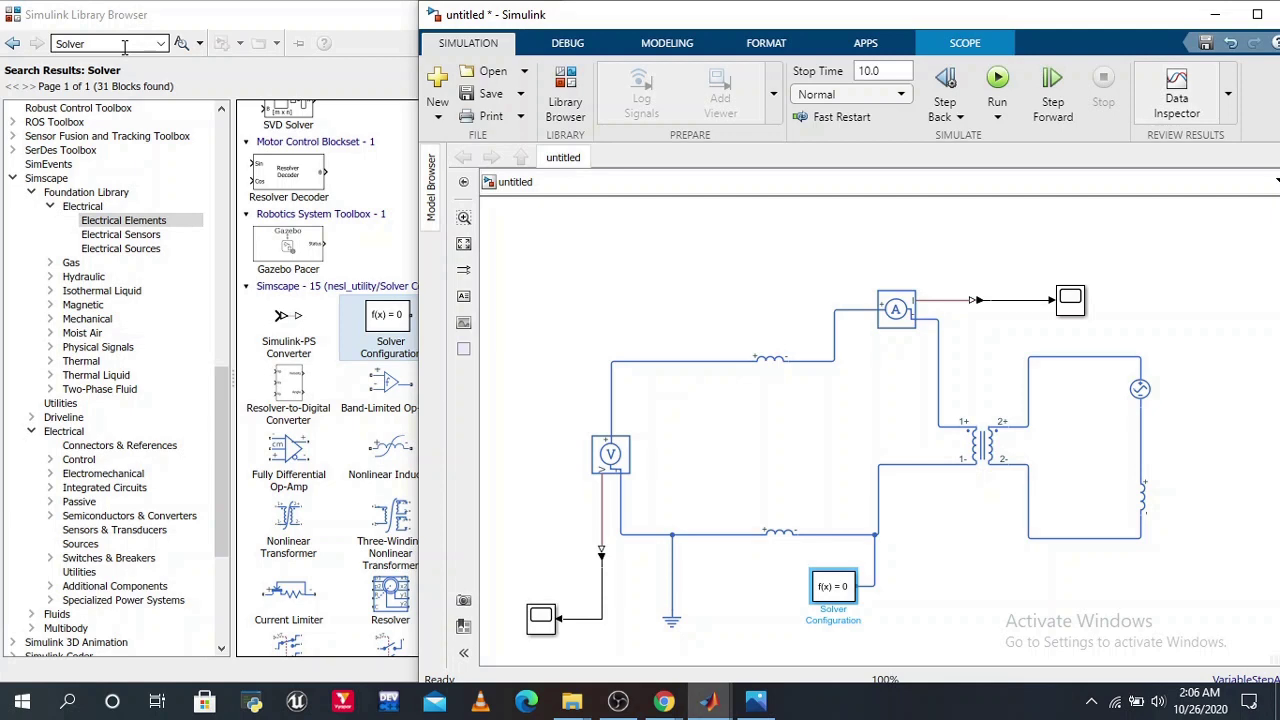
# Step: Search the library for 'ps' to bring in the PS Switch block and select it in the model
pyautogui.click(124, 48)
pyautogui.write('ps switch')
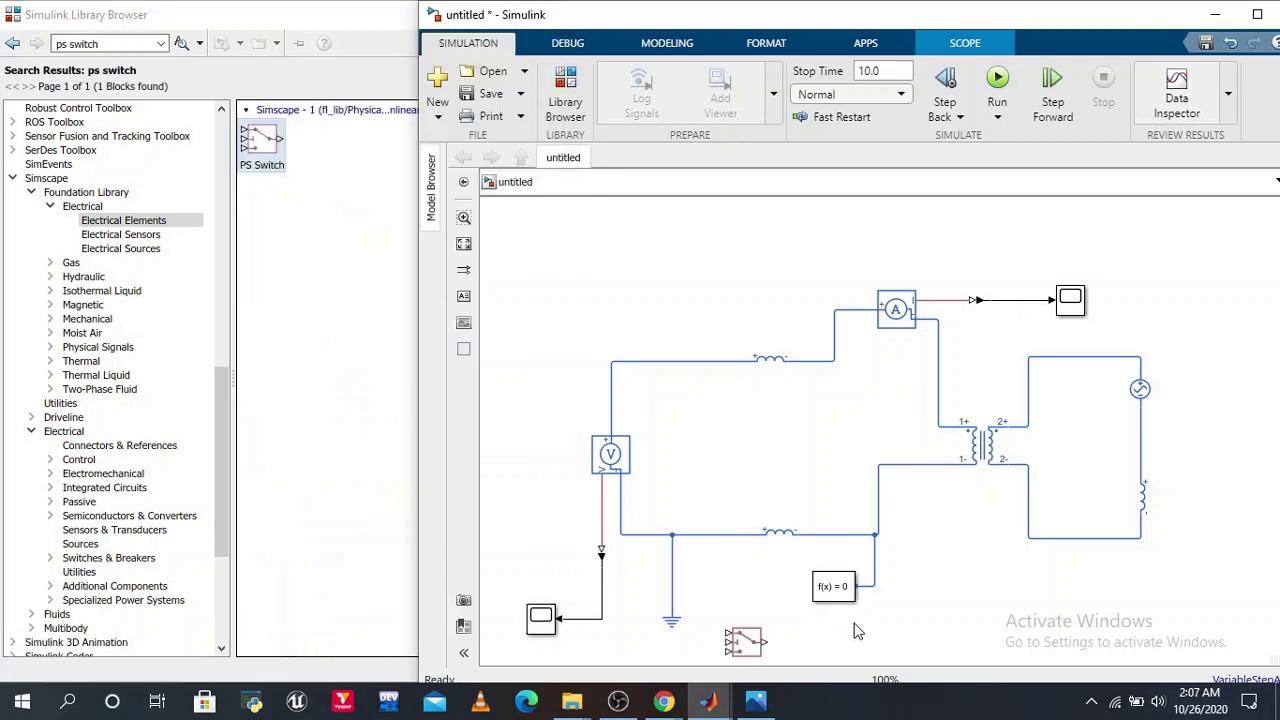
pyautogui.click(768, 648)
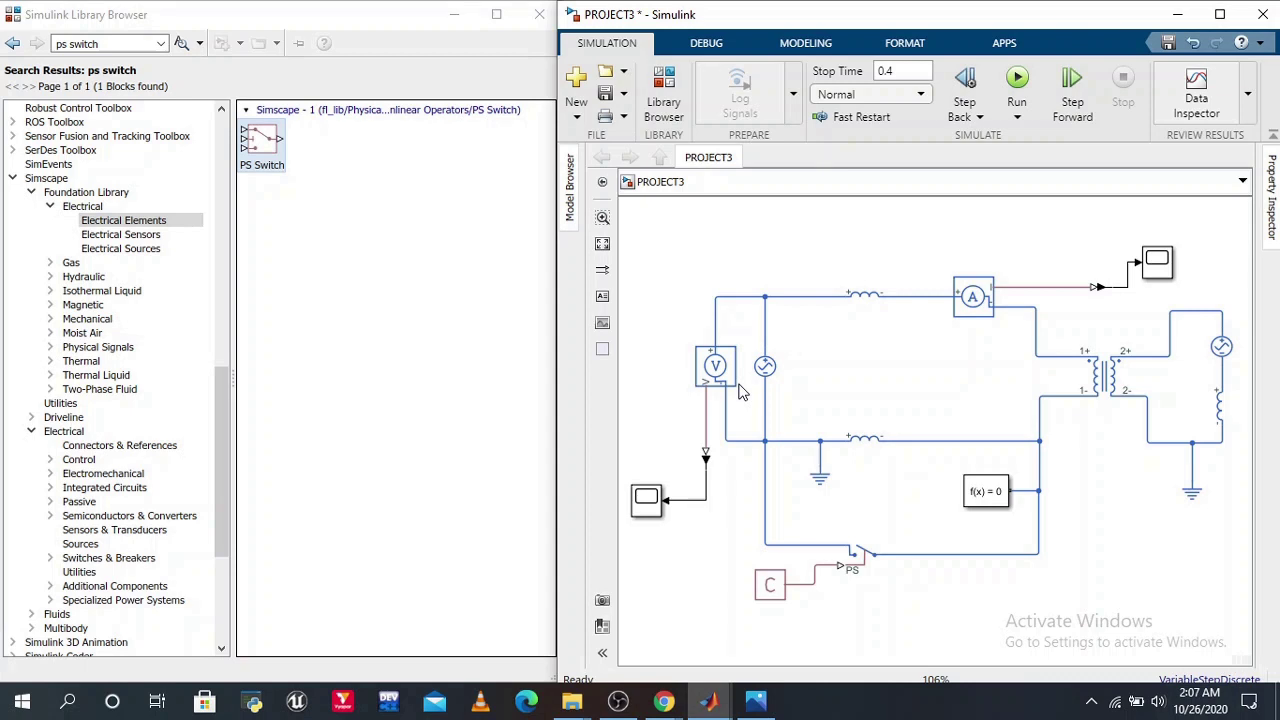
# Step: Keep AC Voltage Source2 at 0 V peak amplitude, 0 deg phase shift and 50 Hz
pyautogui.click(769, 372)
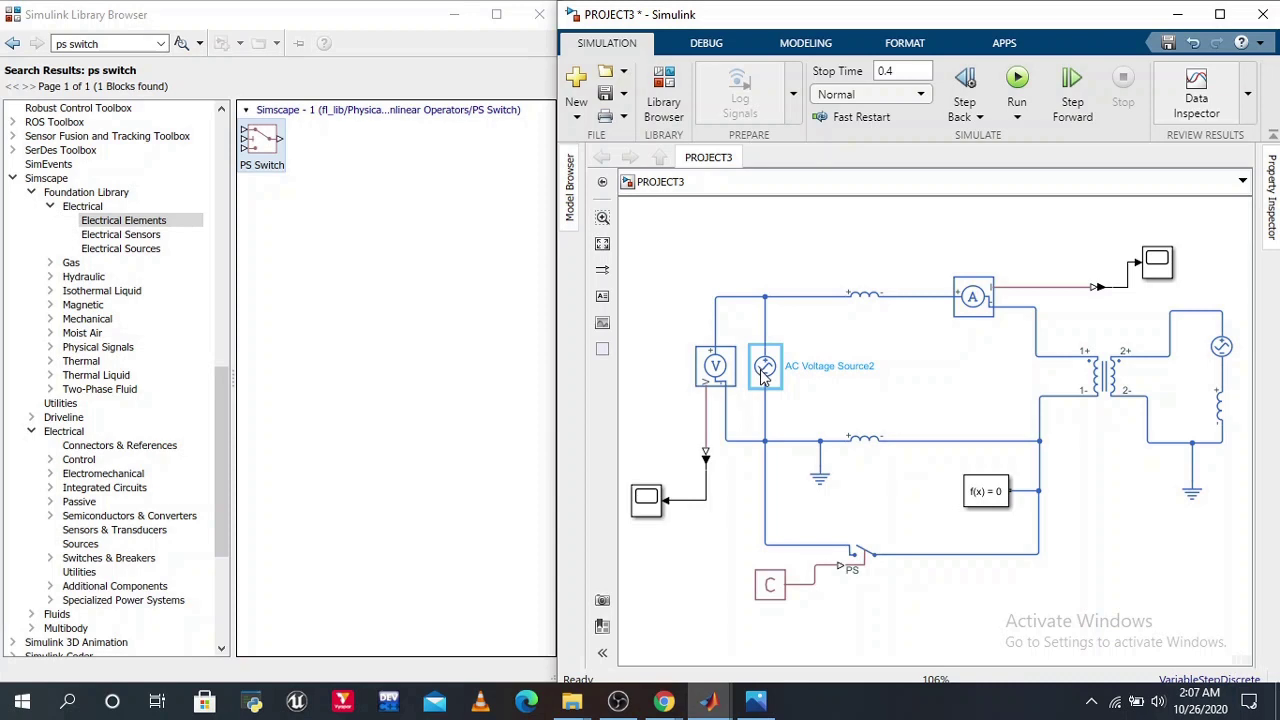
pyautogui.doubleClick(764, 374)
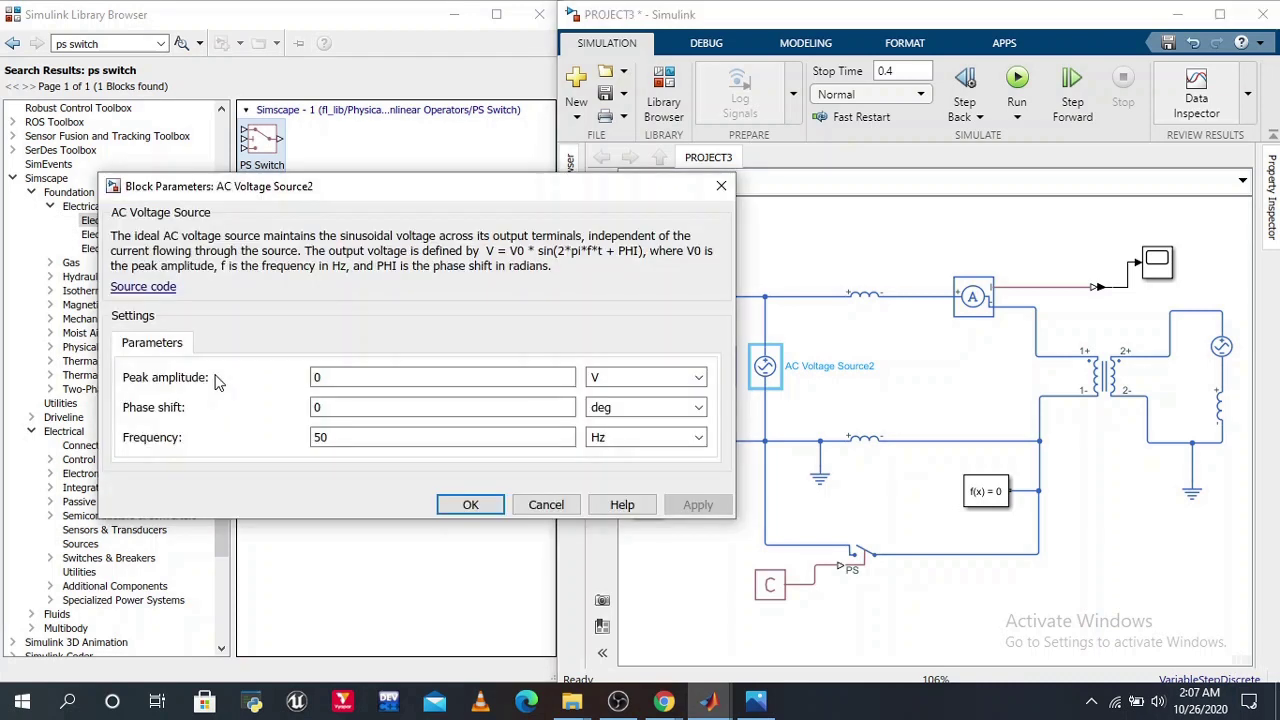
pyautogui.click(471, 505)
pyautogui.click(665, 705)
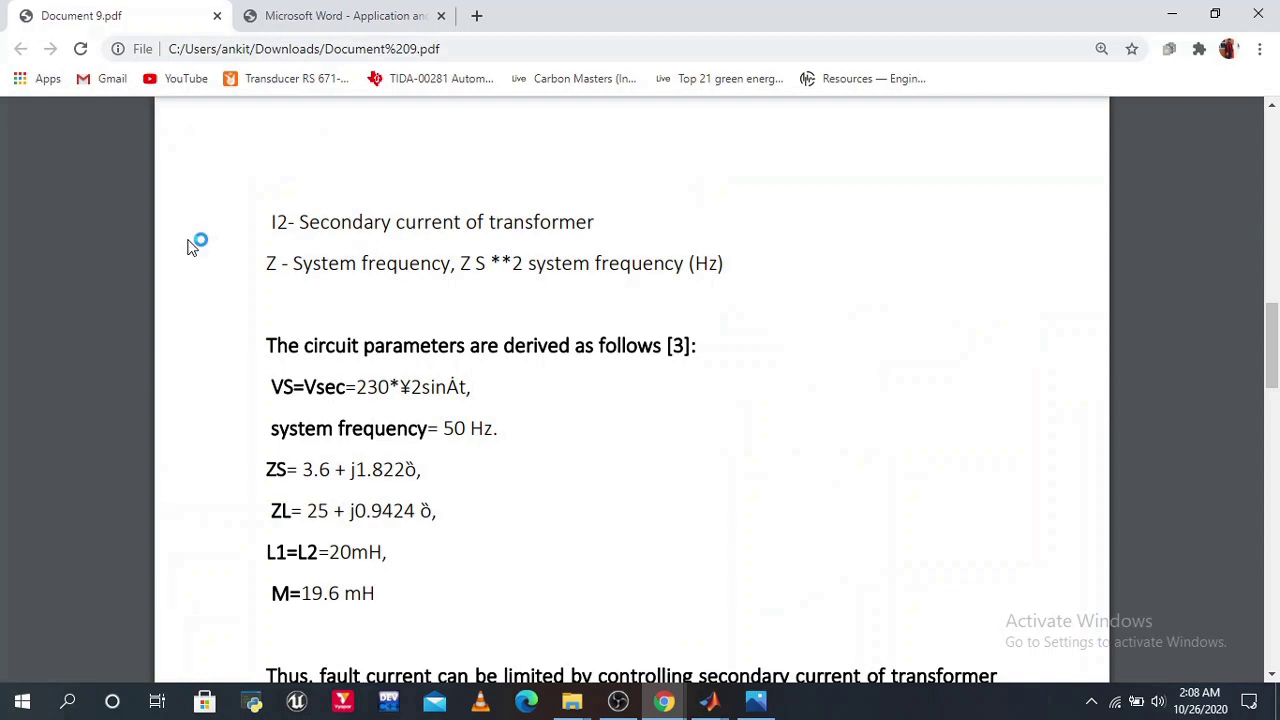
# Step: Read the circuit parameters in Document 9.pdf, then minimize Chrome to return to the model
pyautogui.scroll(-3, 438, 343)
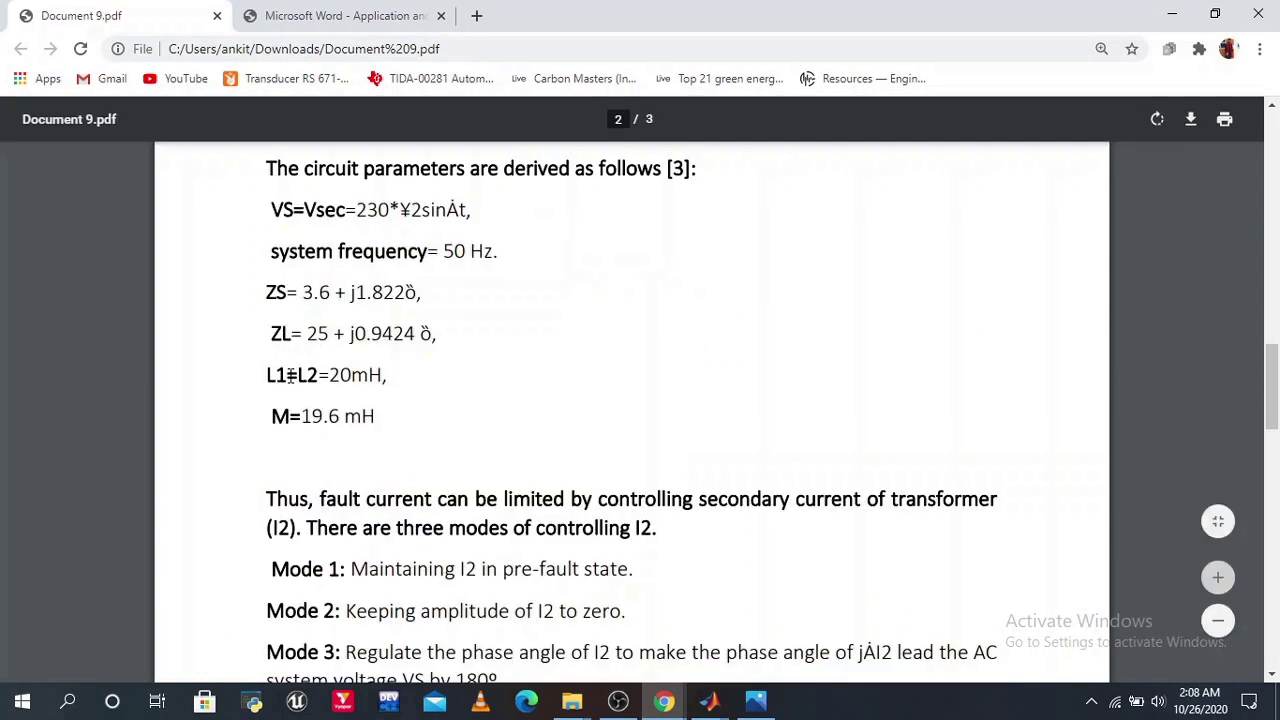
pyautogui.scroll(1, 388, 320)
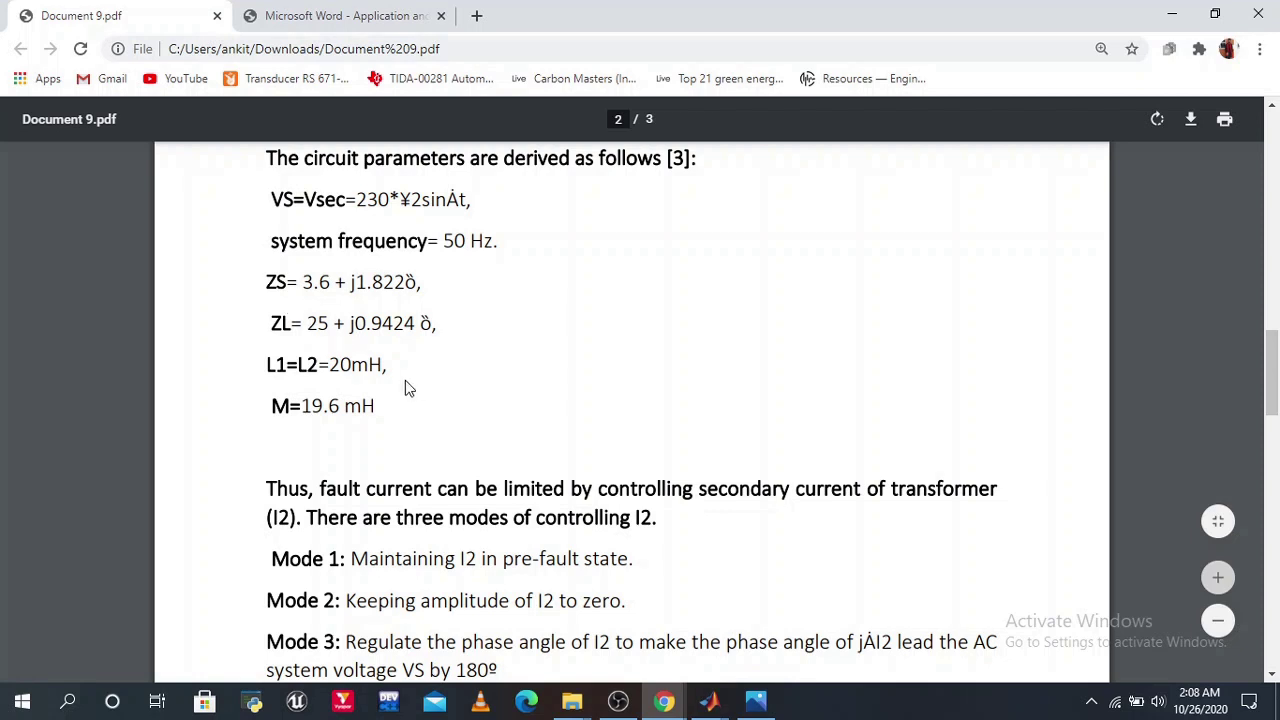
pyautogui.click(1172, 14)
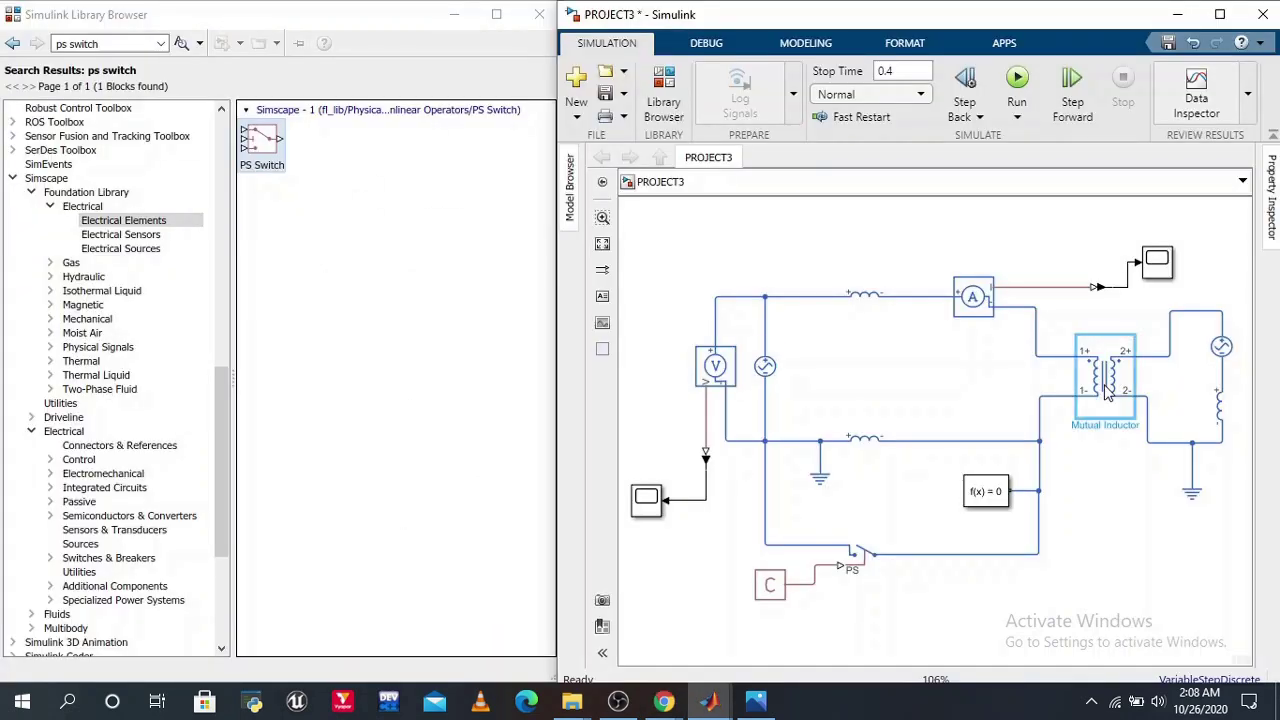
# Step: Set the Mutual Inductor's L1 and L2 to 20 mH with coupling coefficient 0.98
pyautogui.click(618, 701)
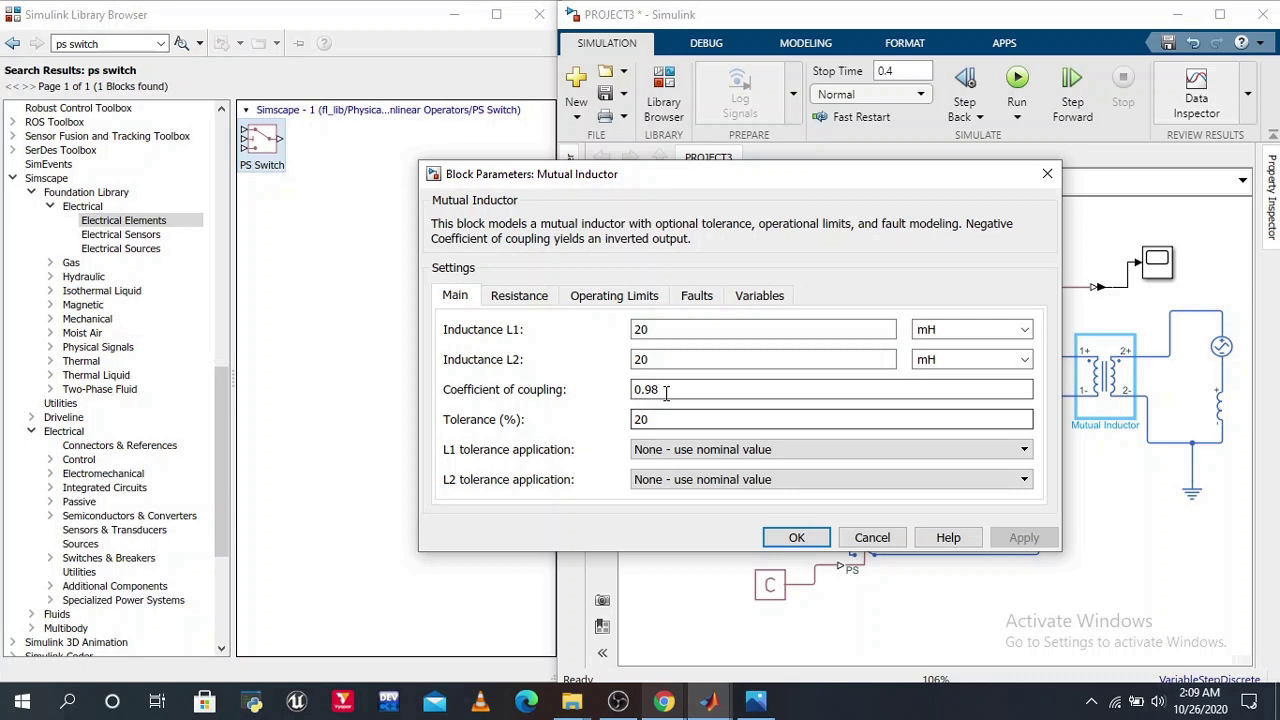
pyautogui.press('Return')
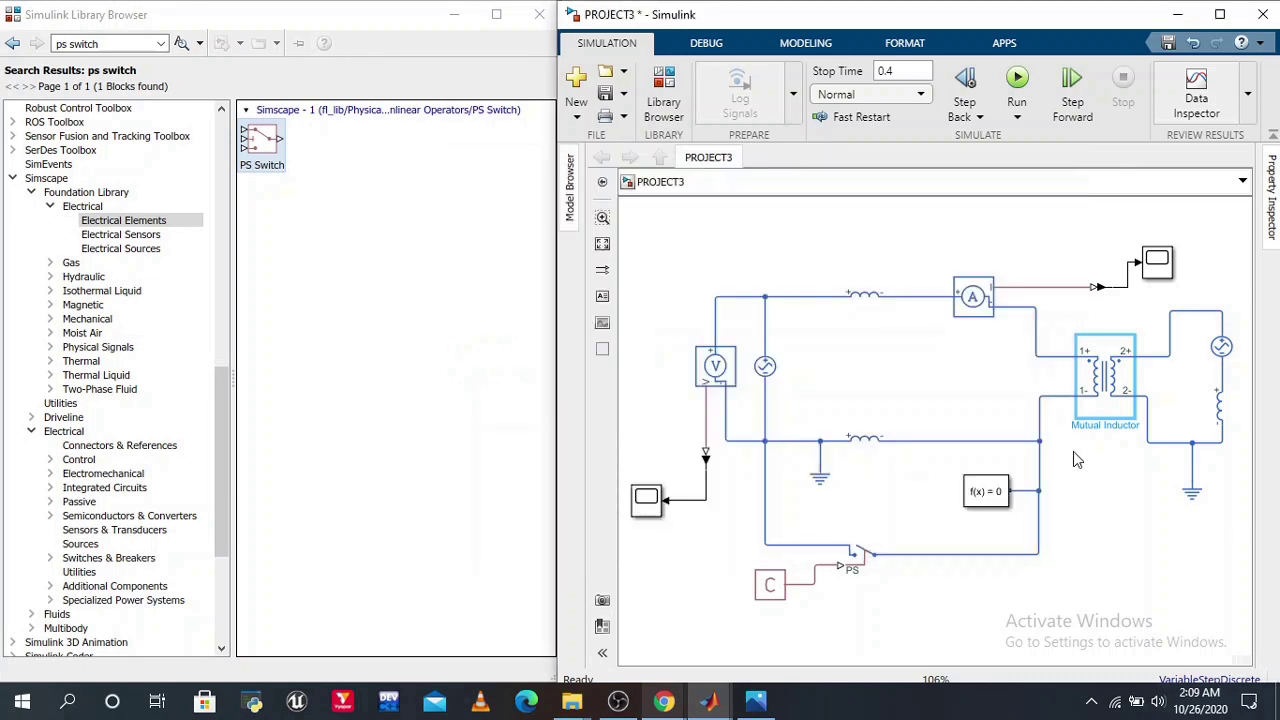
# Step: Give the top inductor 1.822 H inductance and 3.6 Ohm series resistance from the PDF's ZS values
pyautogui.click(871, 298)
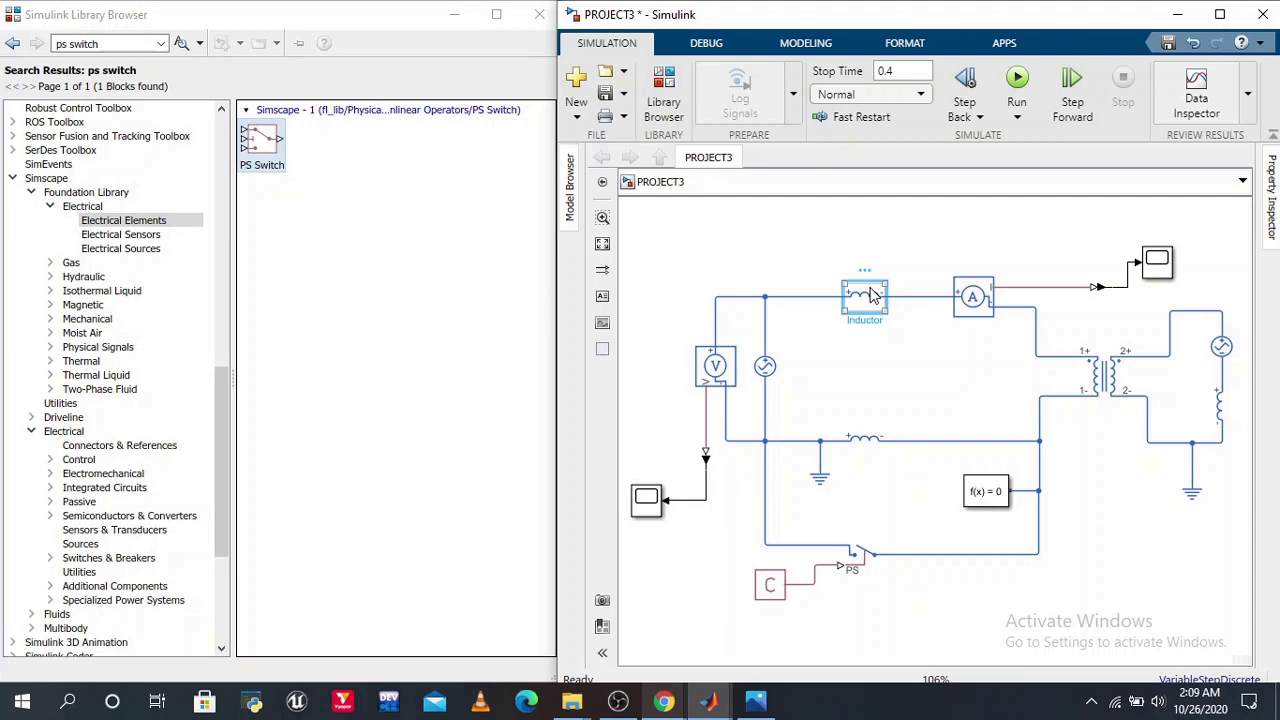
pyautogui.hotkey('alt', 'Tab')
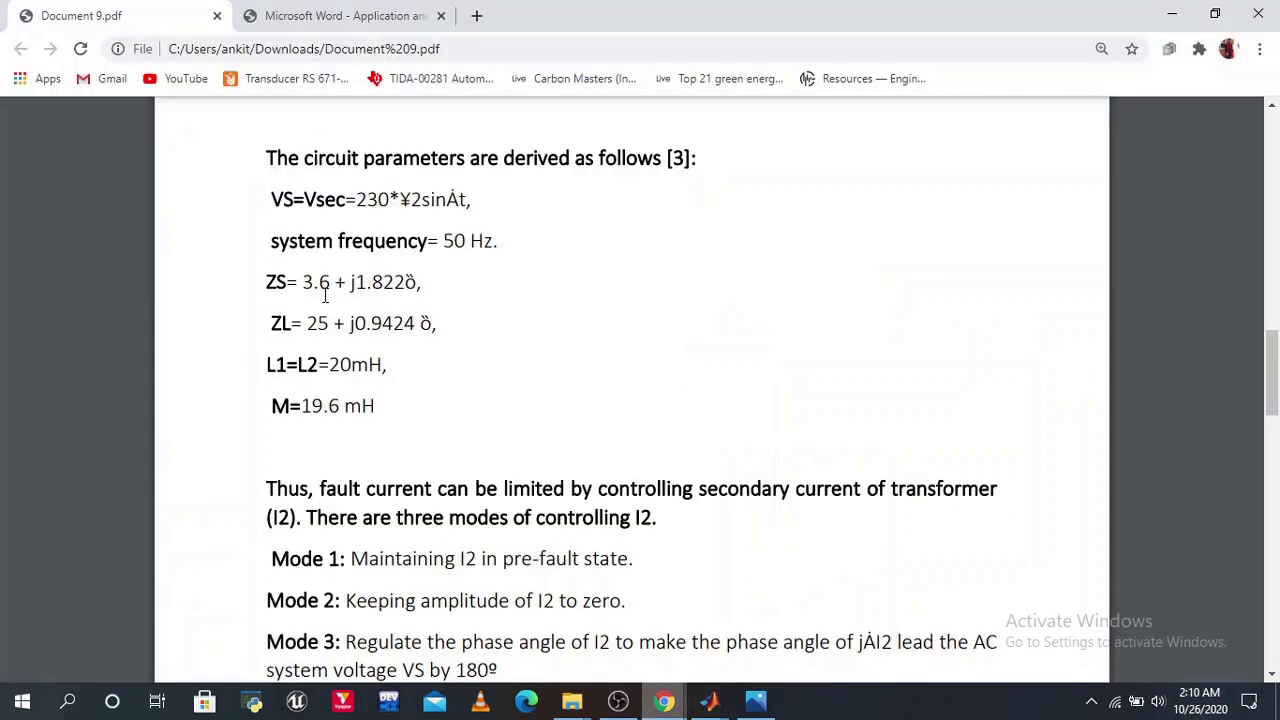
pyautogui.scroll(1, 325, 295)
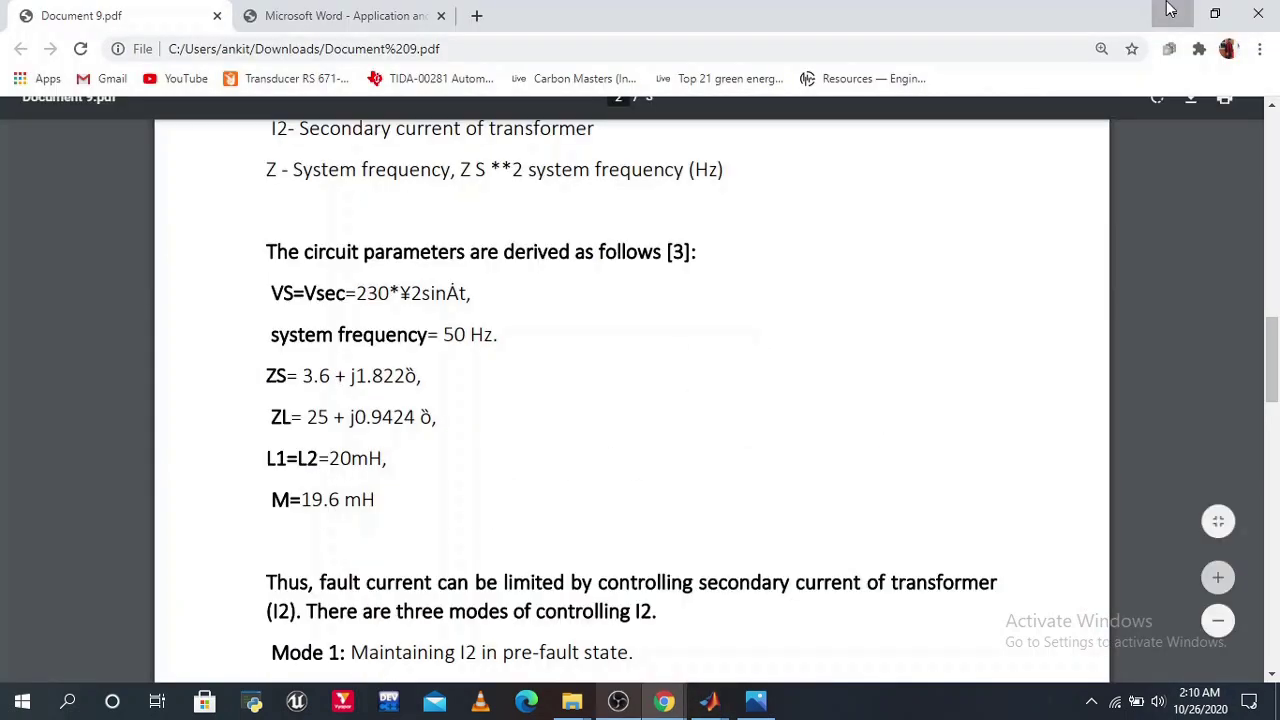
pyautogui.click(1172, 14)
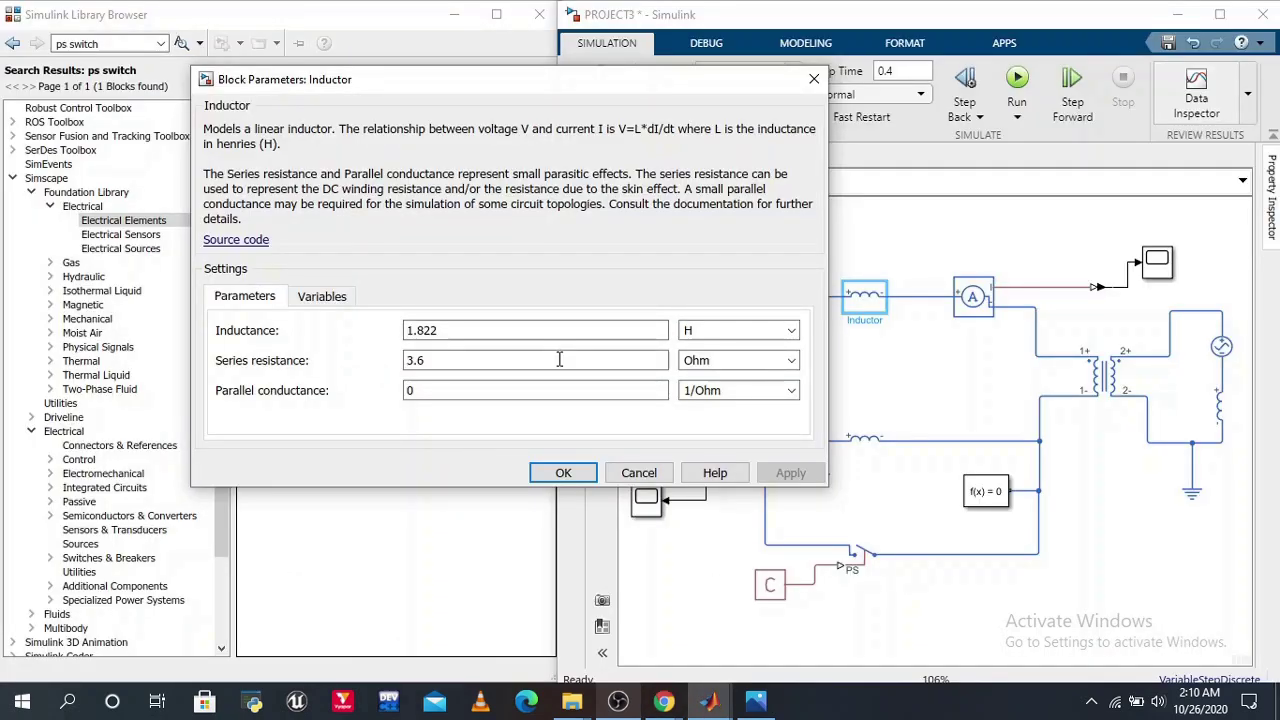
pyautogui.click(562, 473)
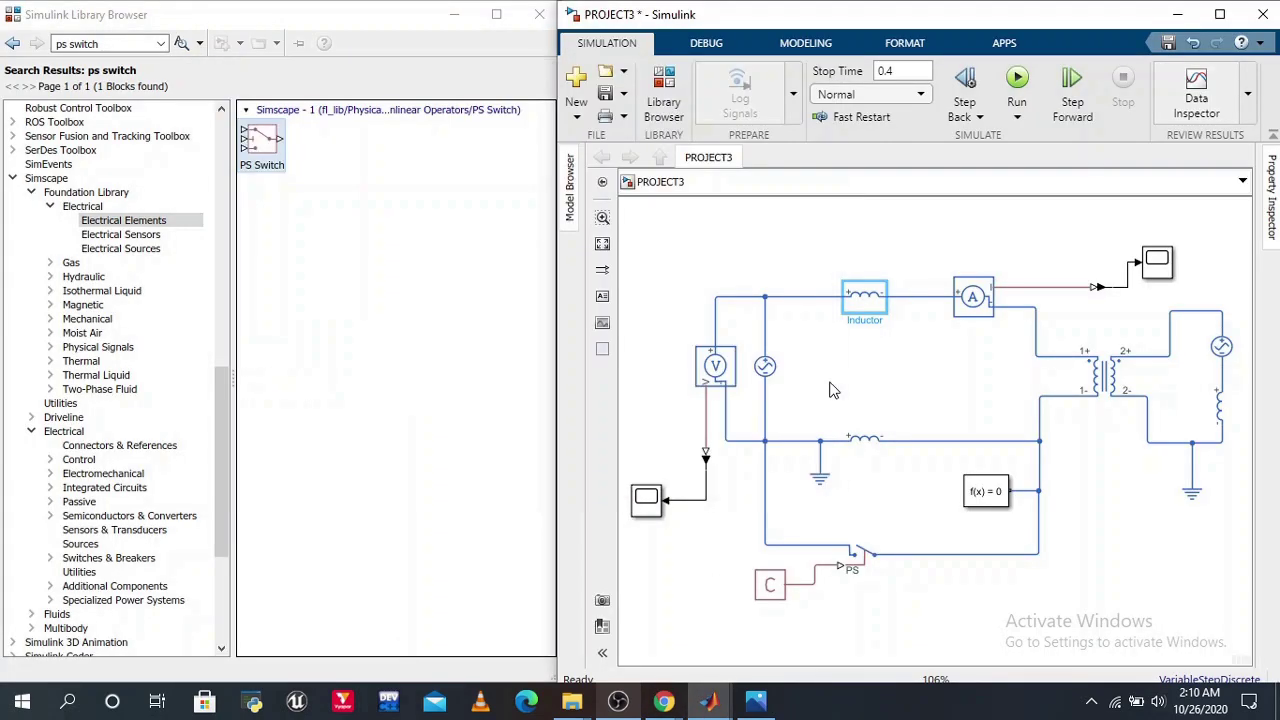
# Step: Rename the top, lower and right-hand inductors to Zs, Zl and Zsec
pyautogui.doubleClick(866, 320)
pyautogui.press('BackSpace')
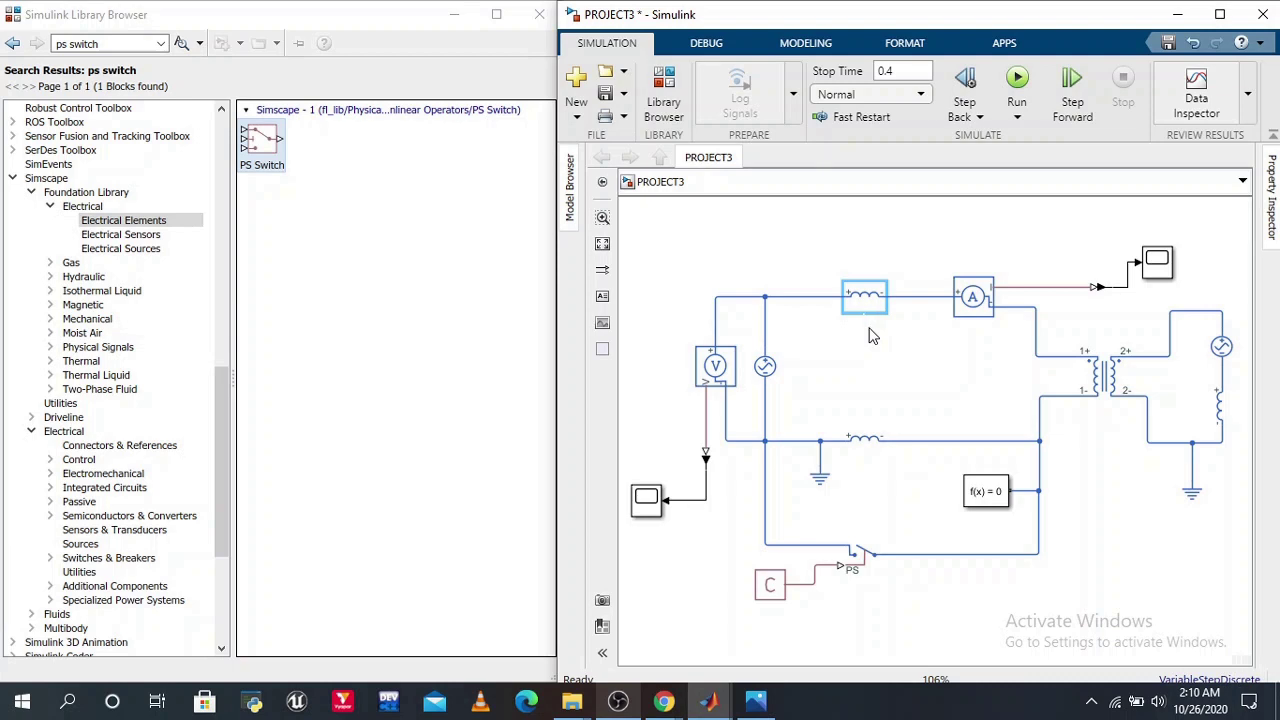
pyautogui.write('Zs')
pyautogui.click(864, 438)
pyautogui.doubleClick(876, 465)
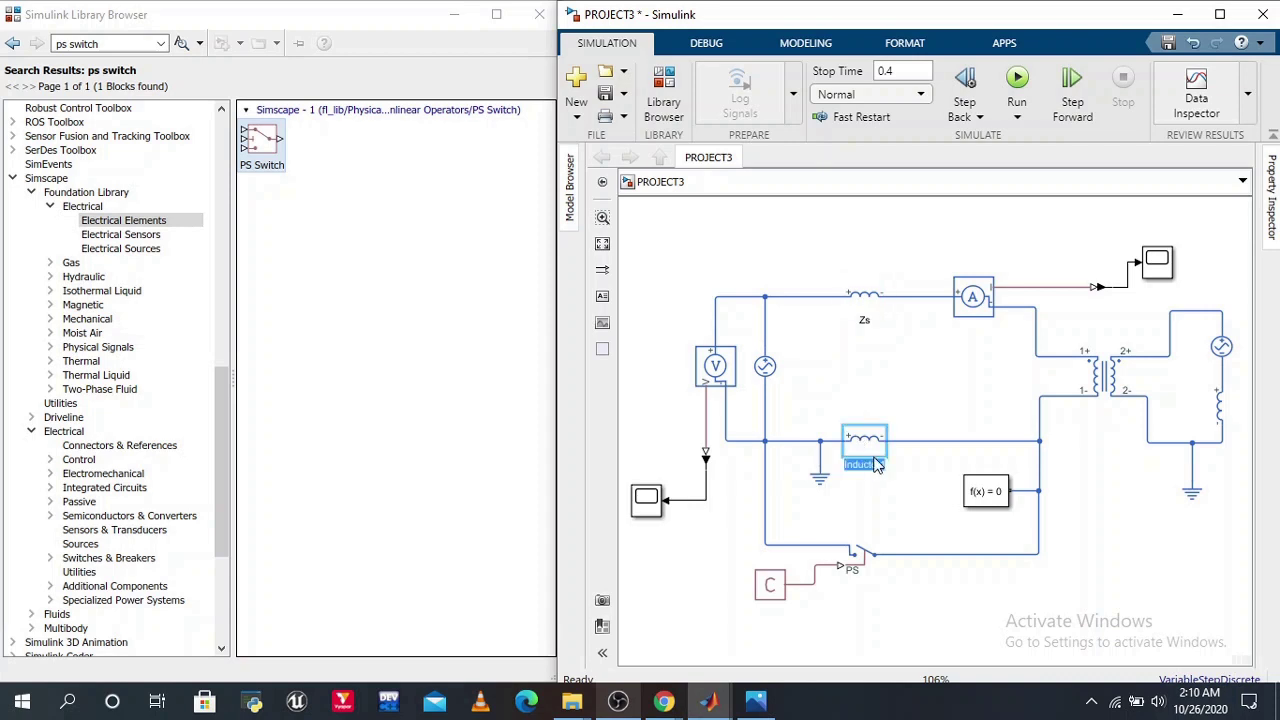
pyautogui.press('BackSpace')
pyautogui.write('Zl')
pyautogui.press('Return')
pyautogui.click(1222, 410)
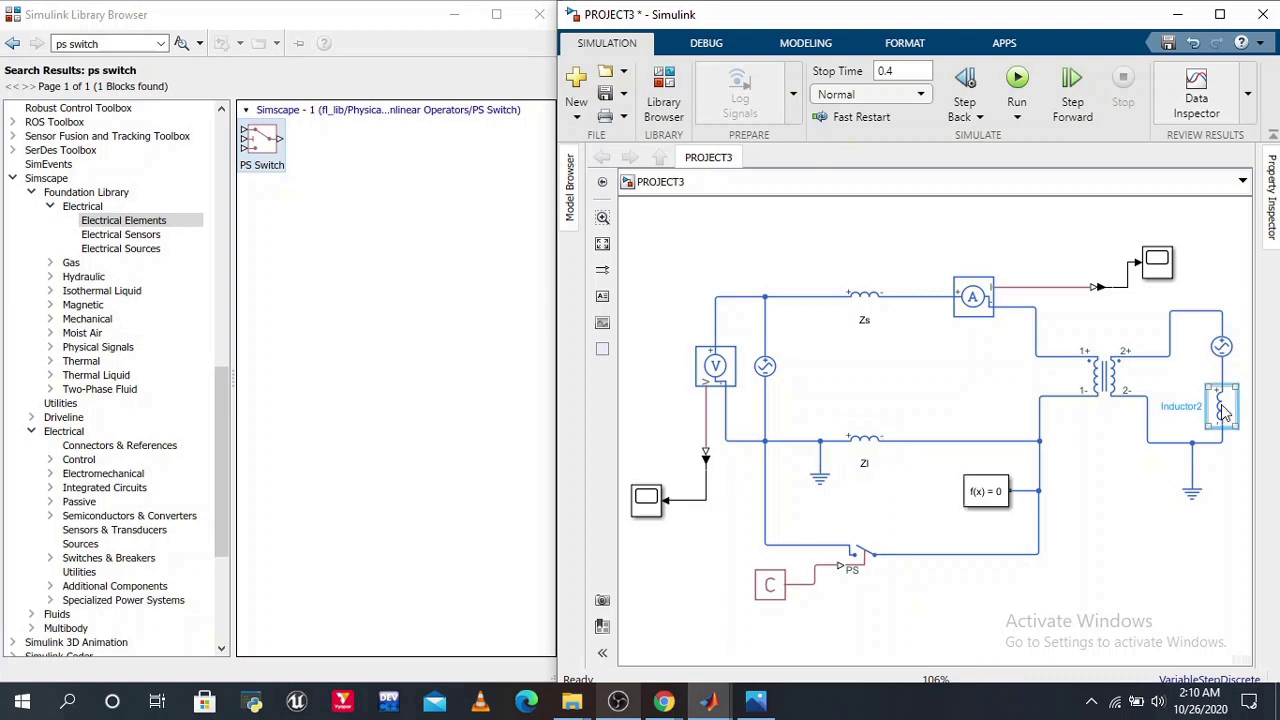
pyautogui.click(1188, 407)
pyautogui.write('Zsec')
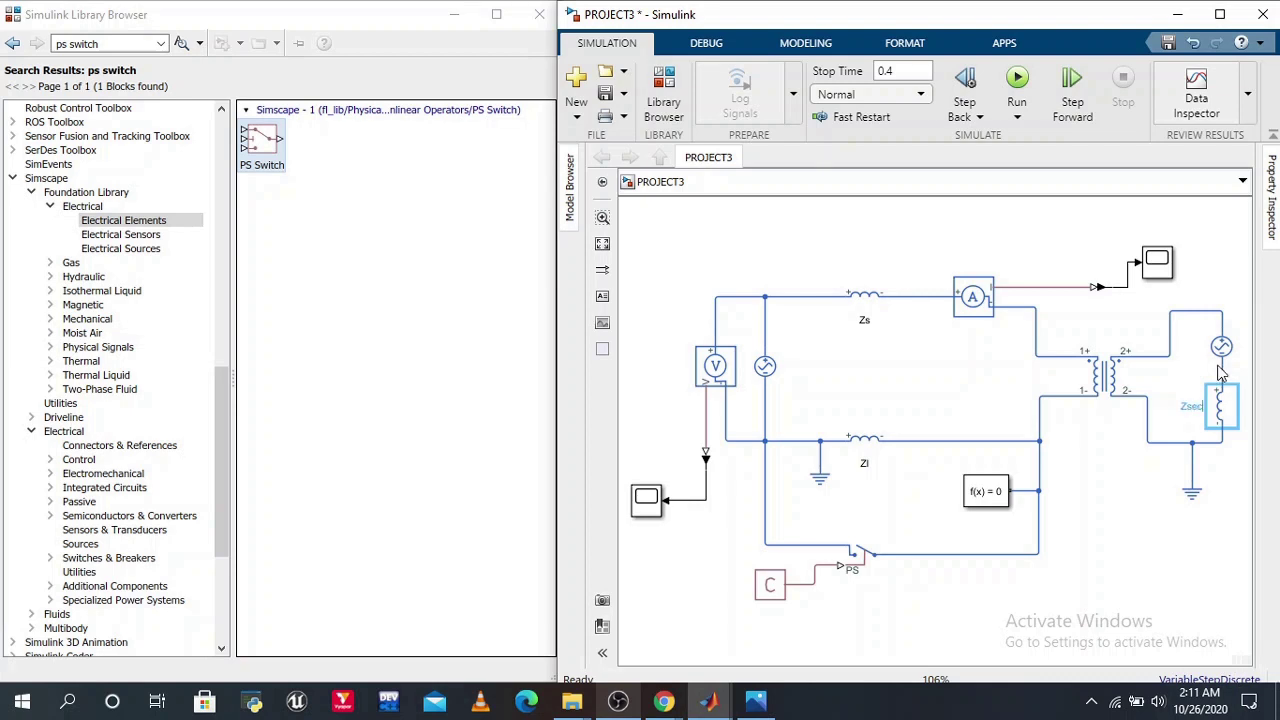
# Step: Check that the secondary AC source is set to 230 V and 50 Hz
pyautogui.click(1222, 352)
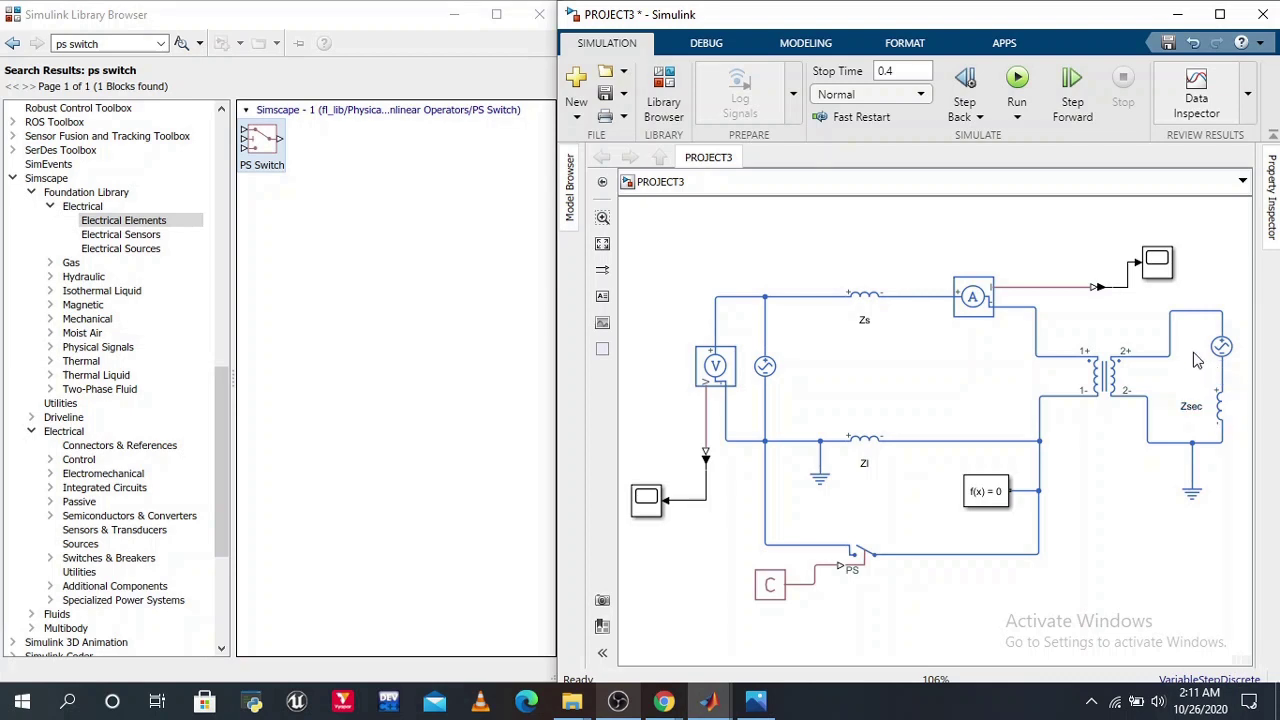
pyautogui.doubleClick(1247, 350)
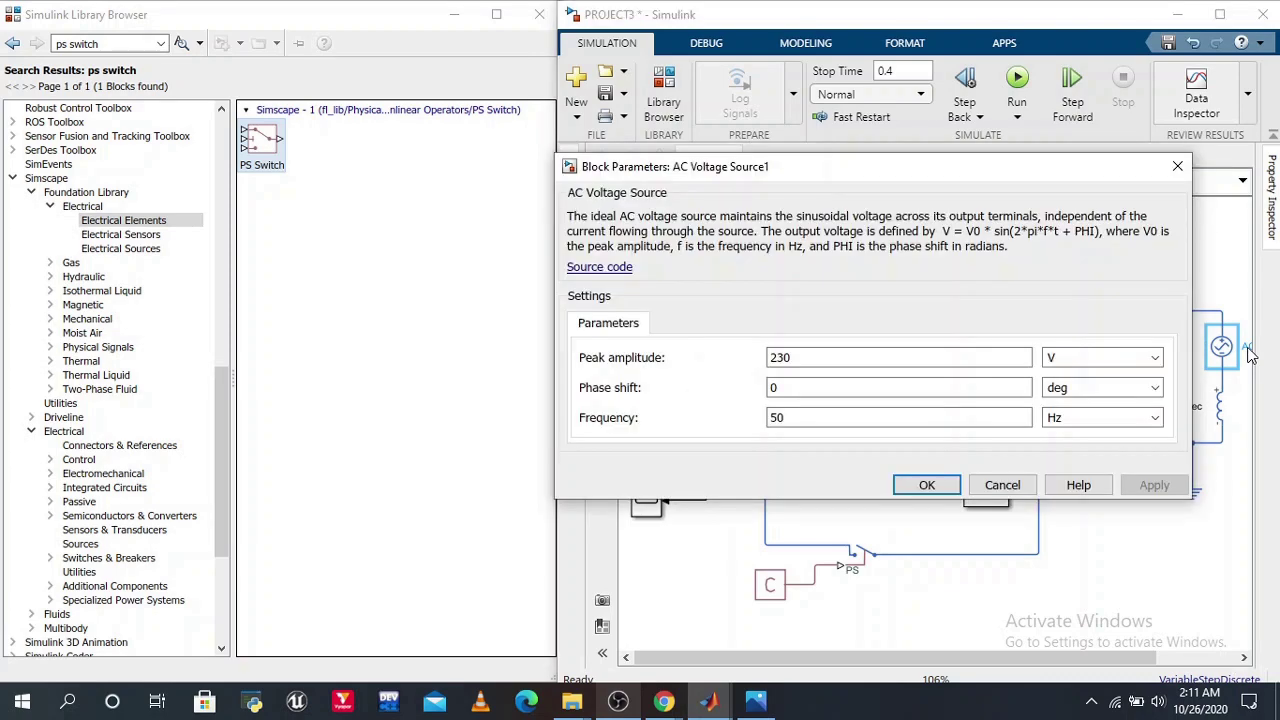
pyautogui.press('Return')
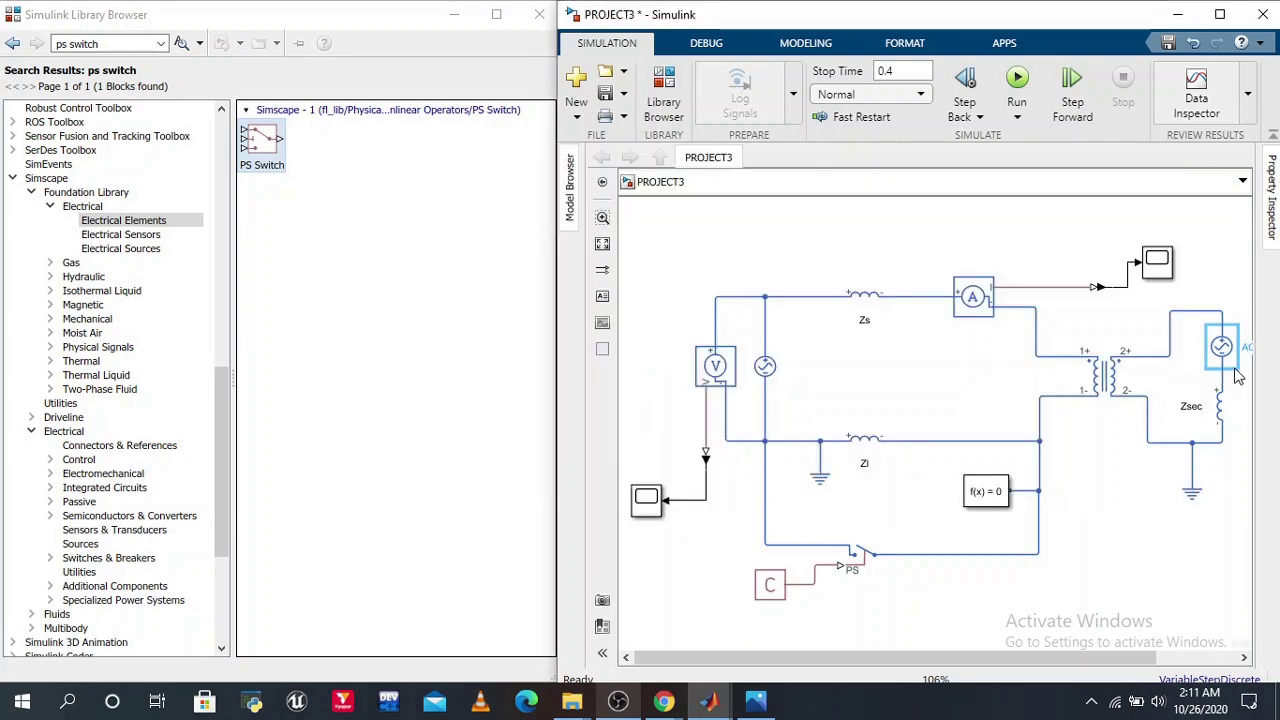
pyautogui.scroll(-3, 1237, 375)
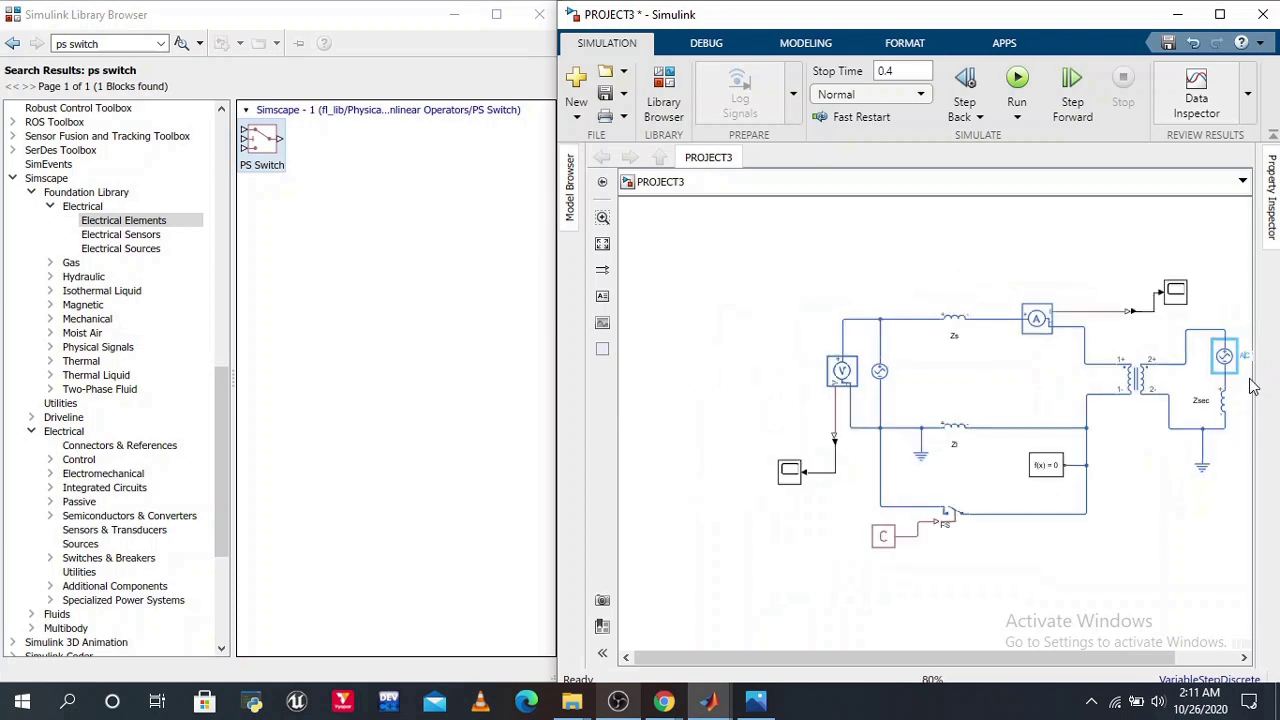
pyautogui.click(1248, 385)
pyautogui.scroll(2, 1248, 380)
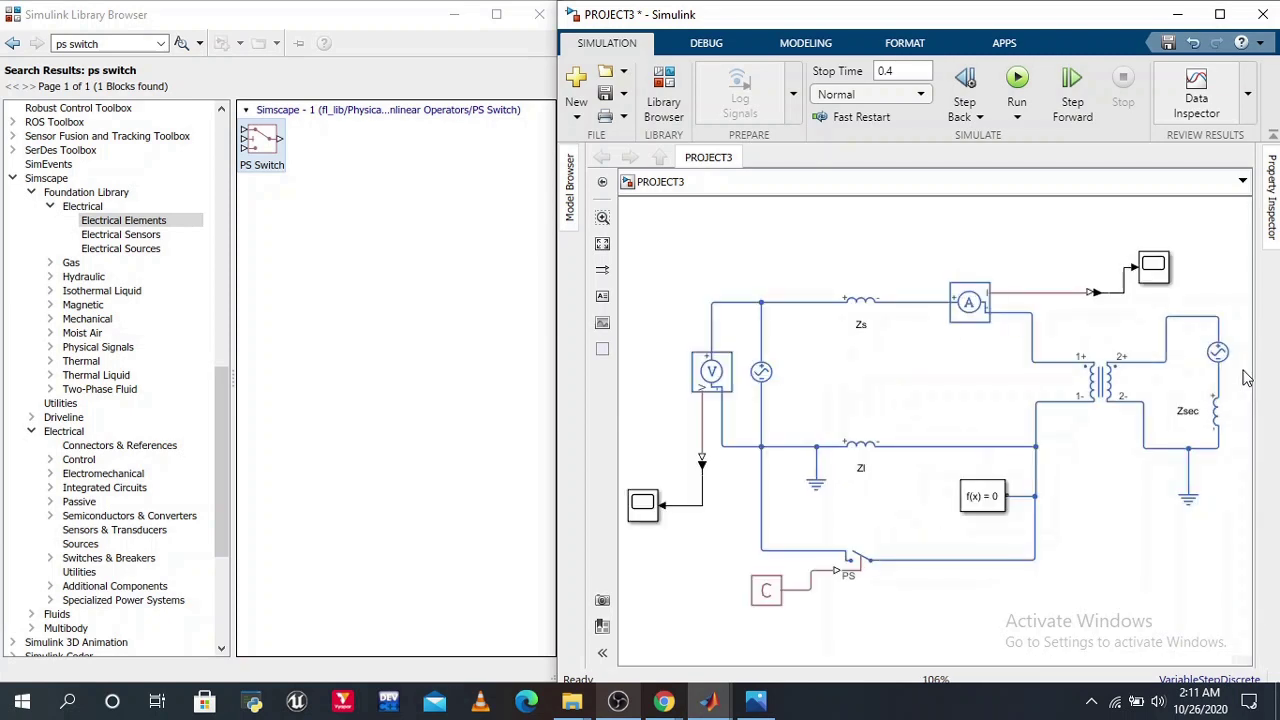
pyautogui.scroll(1, 1246, 378)
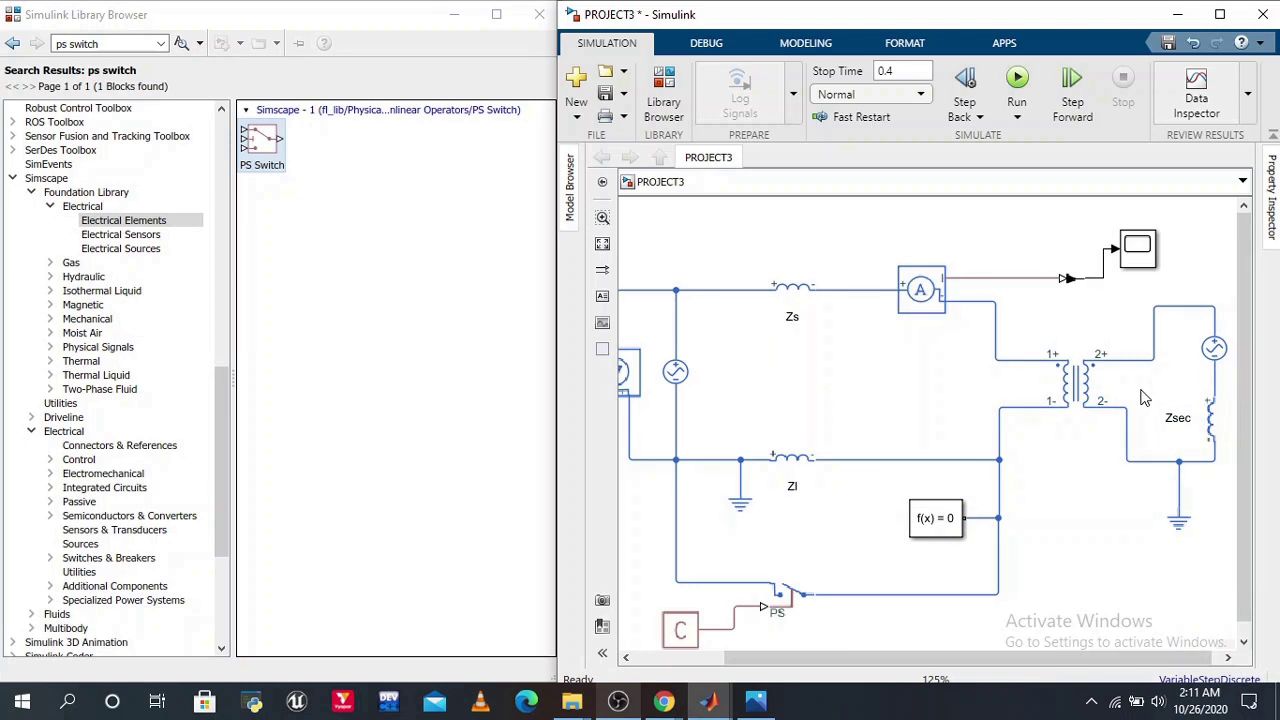
pyautogui.scroll(-1, 1170, 390)
# Step: Rename the secondary AC source to Vsec
pyautogui.click(1192, 366)
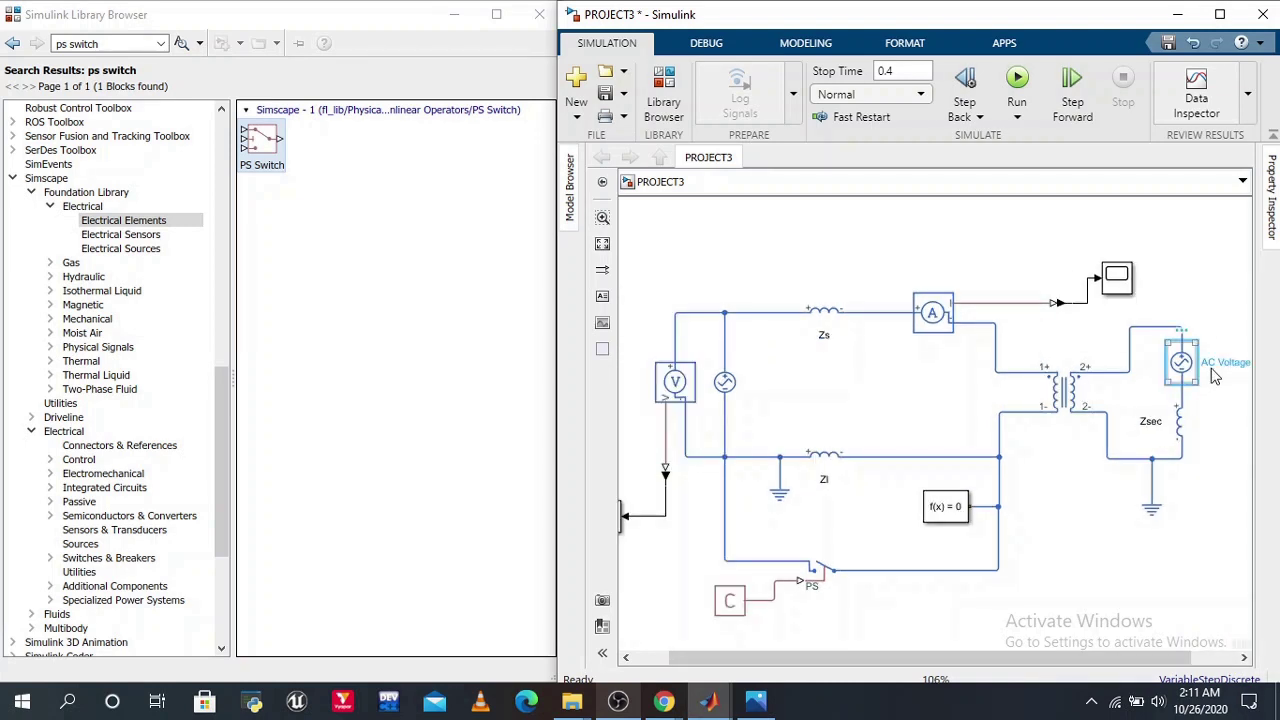
pyautogui.click(1211, 360)
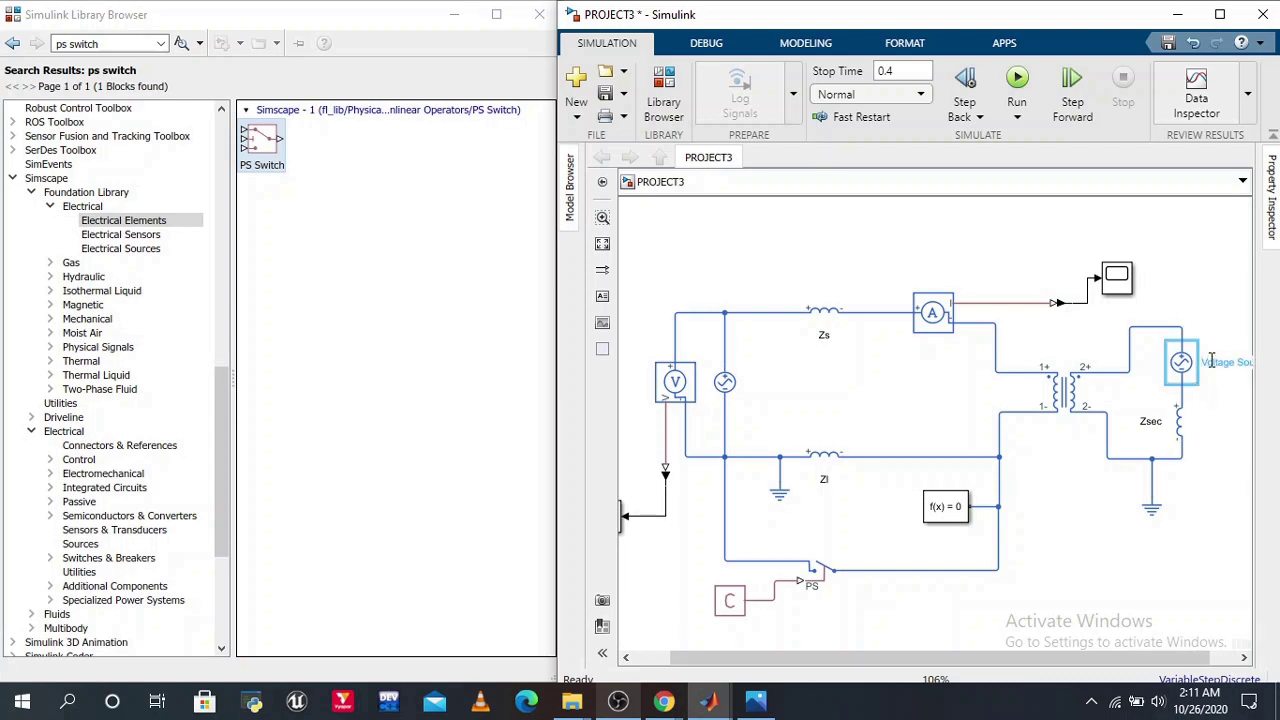
pyautogui.click(1211, 360)
pyautogui.press('Return')
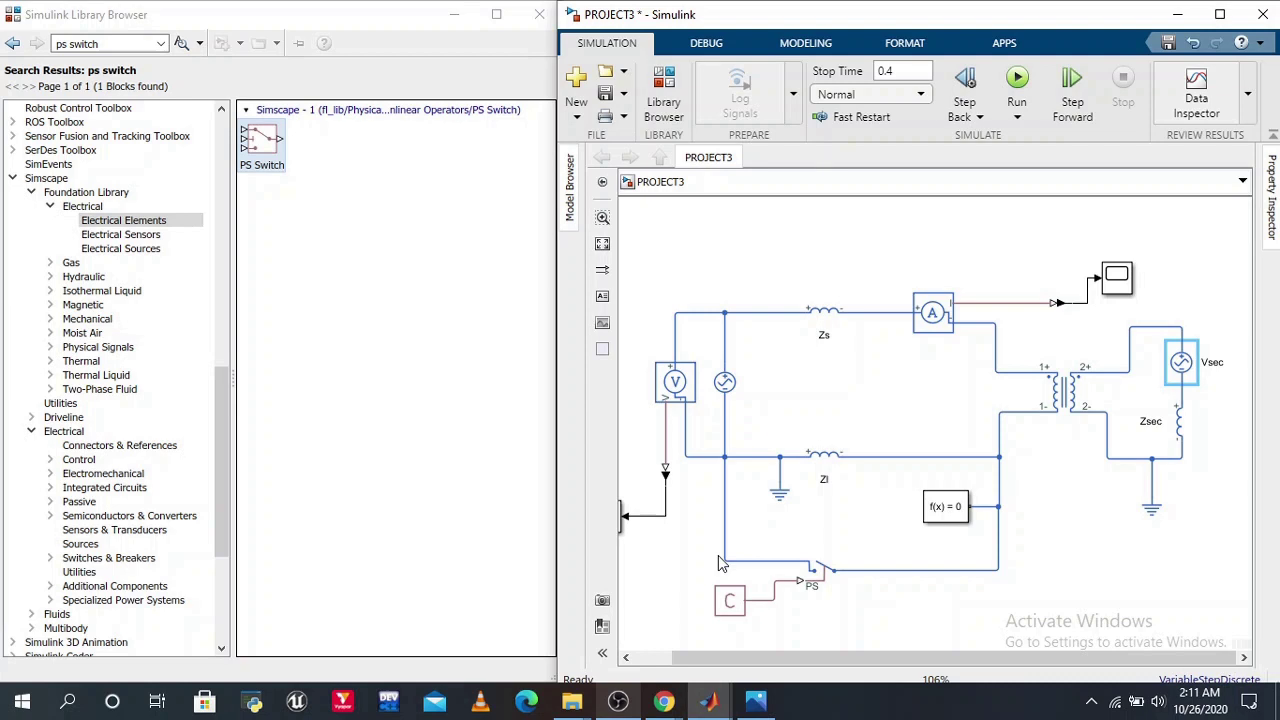
pyautogui.moveTo(843, 669); pyautogui.dragTo(803, 669)
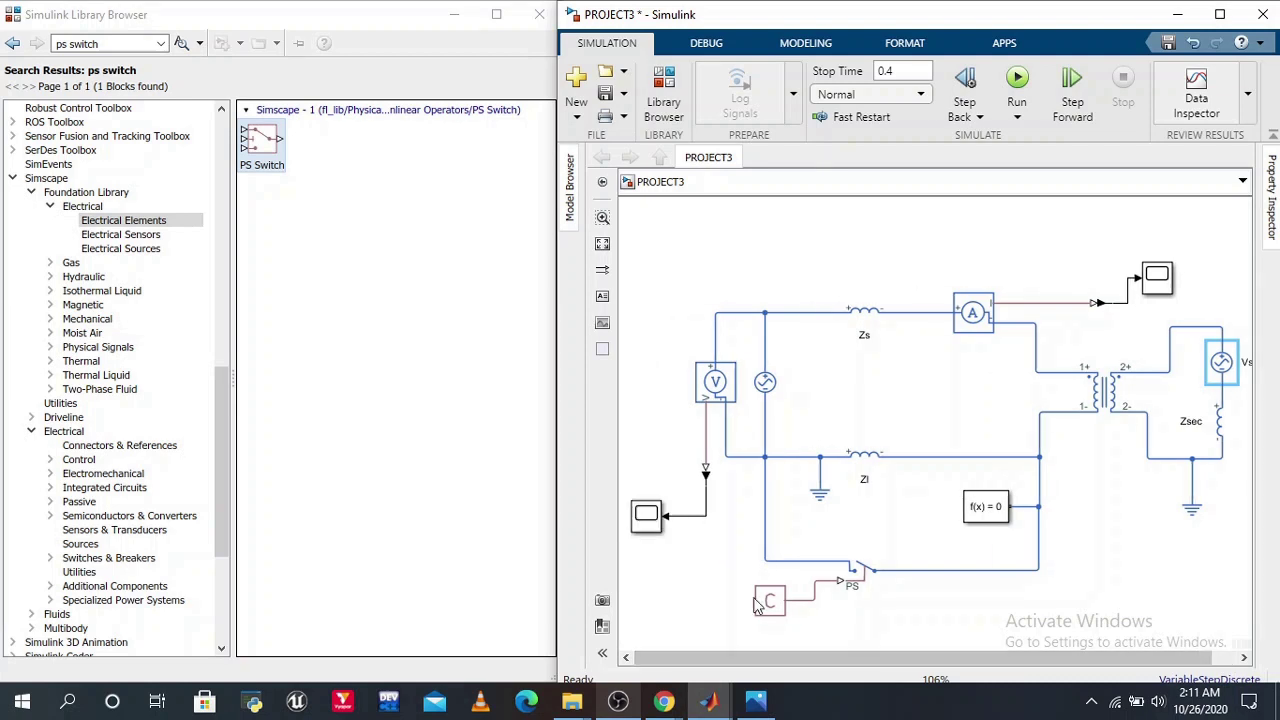
# Step: Save PROJECT3, run its simulation, and maximize the Simulink window
pyautogui.click(604, 93)
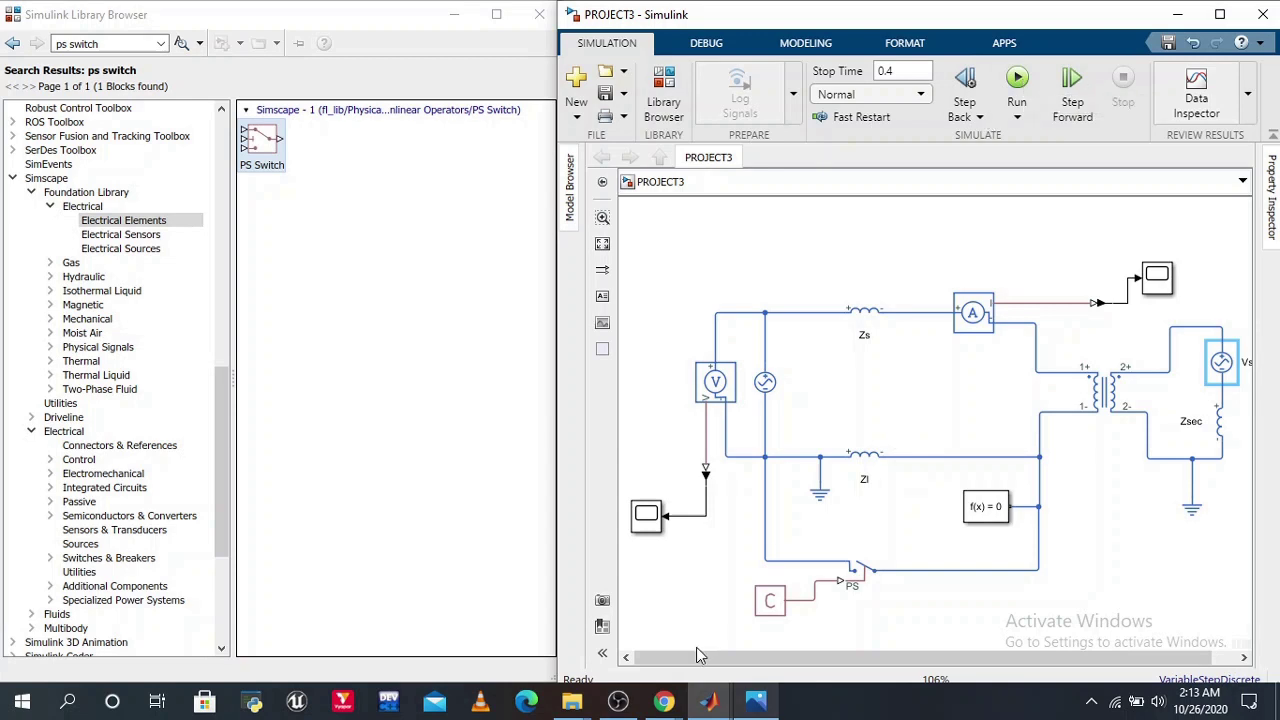
pyautogui.click(1017, 93)
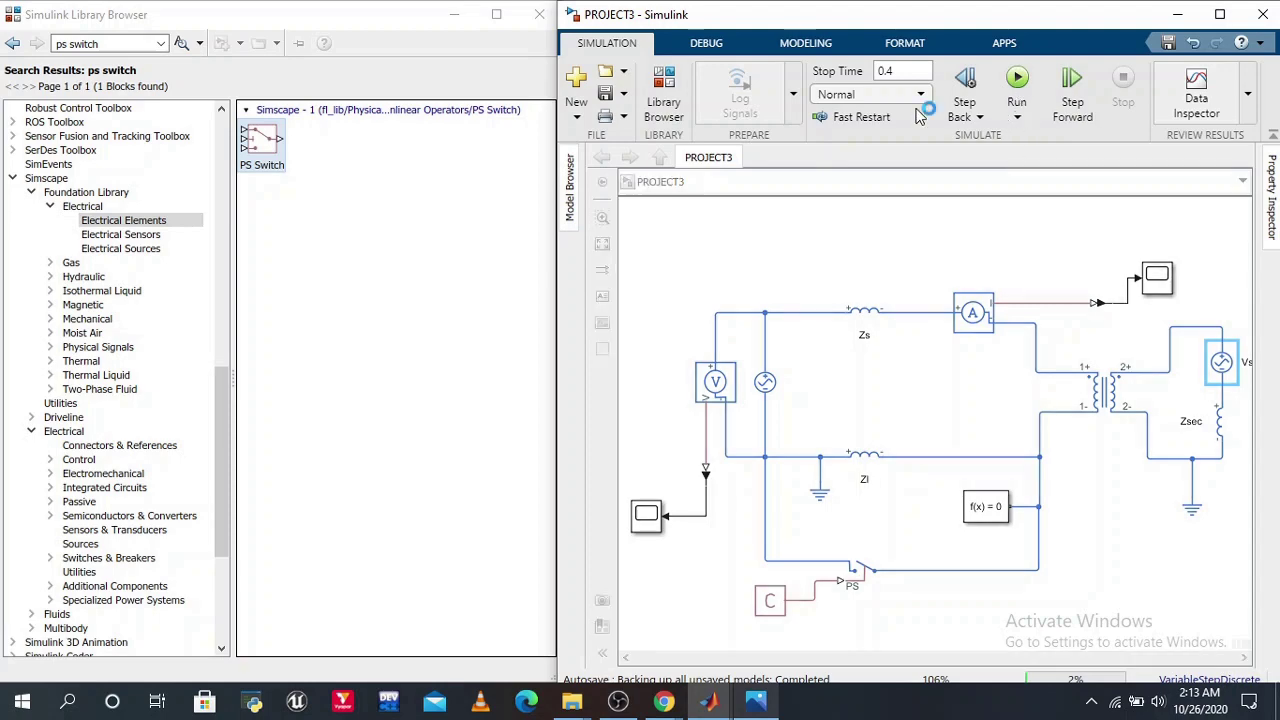
pyautogui.moveTo(940, 18); pyautogui.dragTo(934, 2)
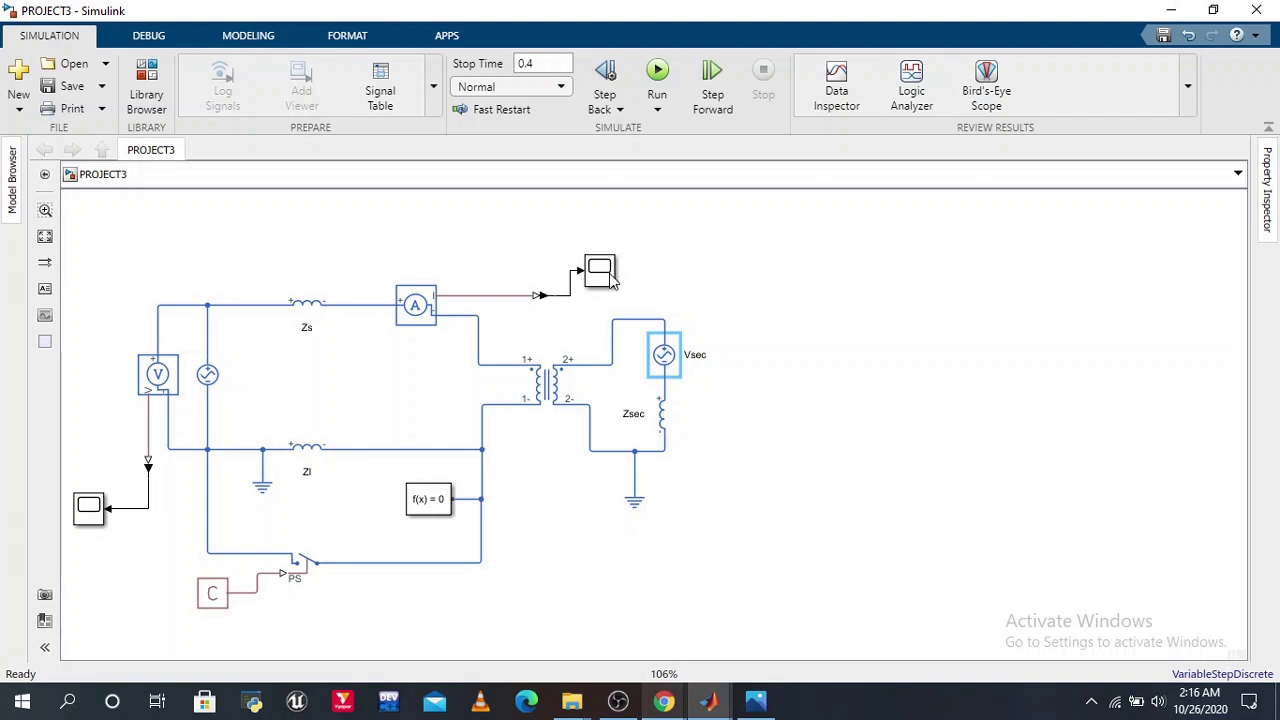
# Step: Open Scope1 to view the fault current plot comparing No FCL with Modes 1–3
pyautogui.click(606, 280)
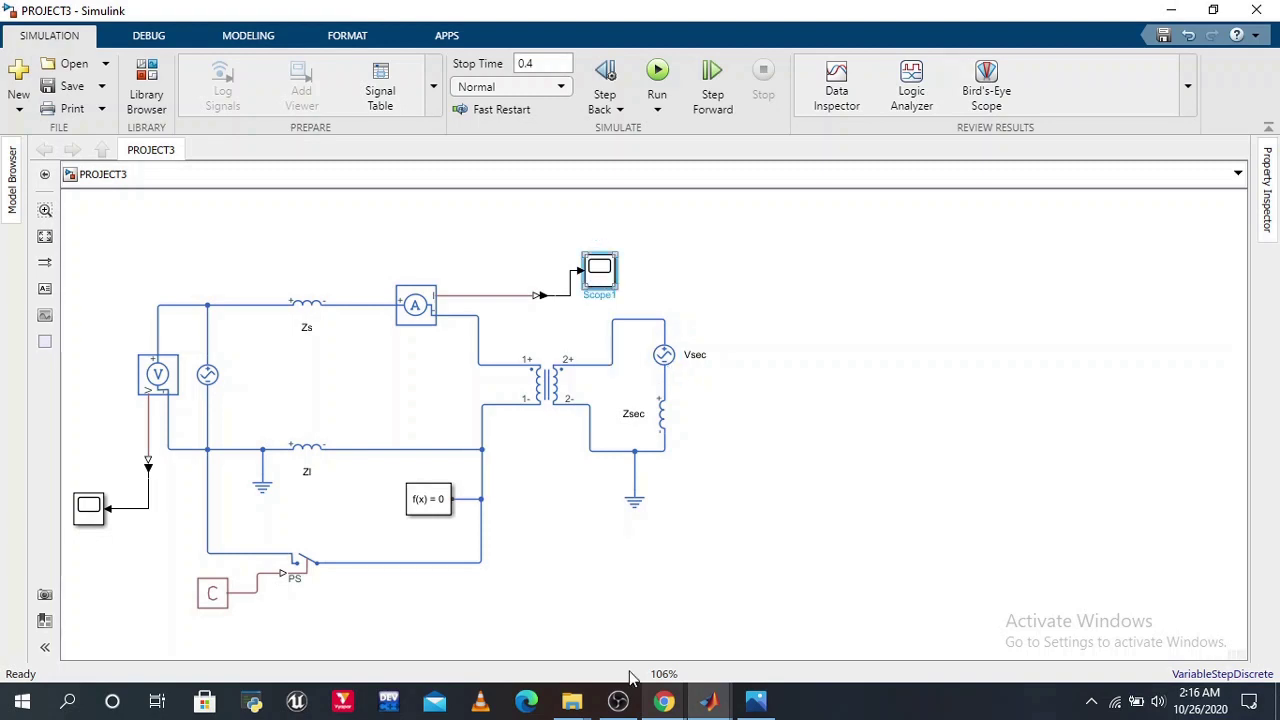